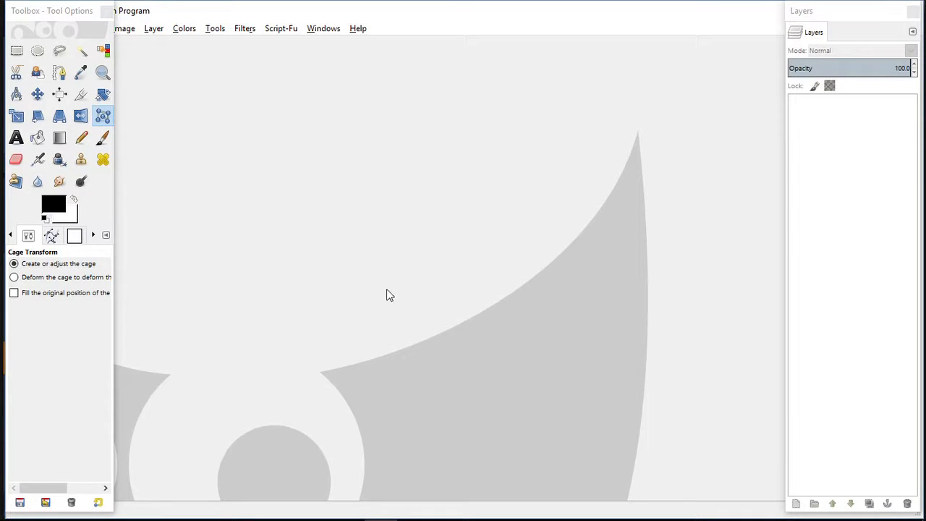
Step: Slightly reposition the floating Toolbox and Layers windows, and switch the interface to single-window mode
click(60, 11)
mouse_move(65, 16)
mouse_down()
mouse_move(135, 68)
mouse_move(50, 14)
mouse_move(26, 13)
mouse_move(60, 11)
mouse_up()
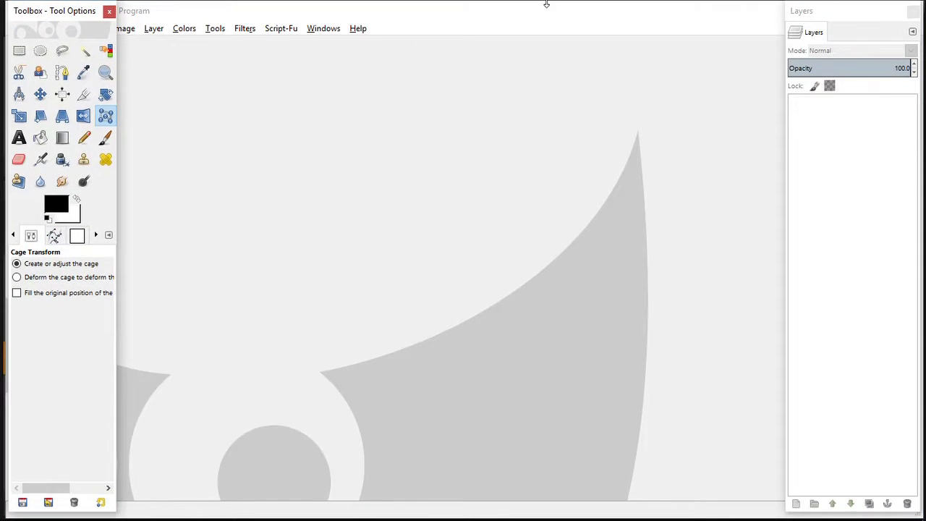
mouse_move(842, 11)
mouse_down()
mouse_move(776, 64)
mouse_move(835, 8)
mouse_move(843, 16)
mouse_up()
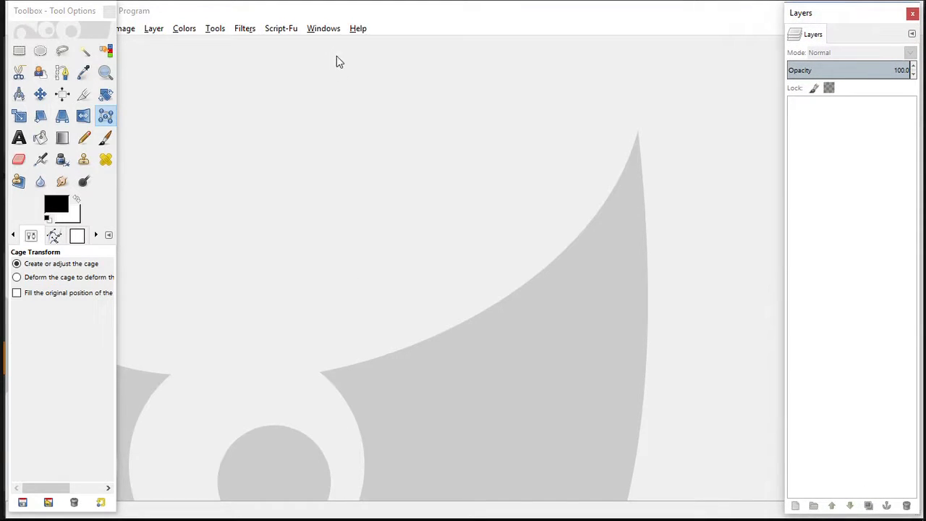
click(316, 32)
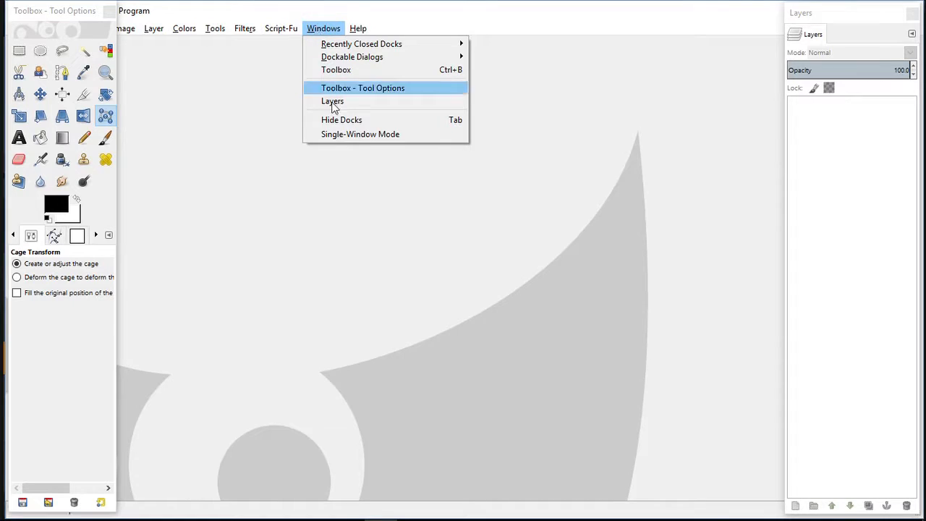
click(346, 135)
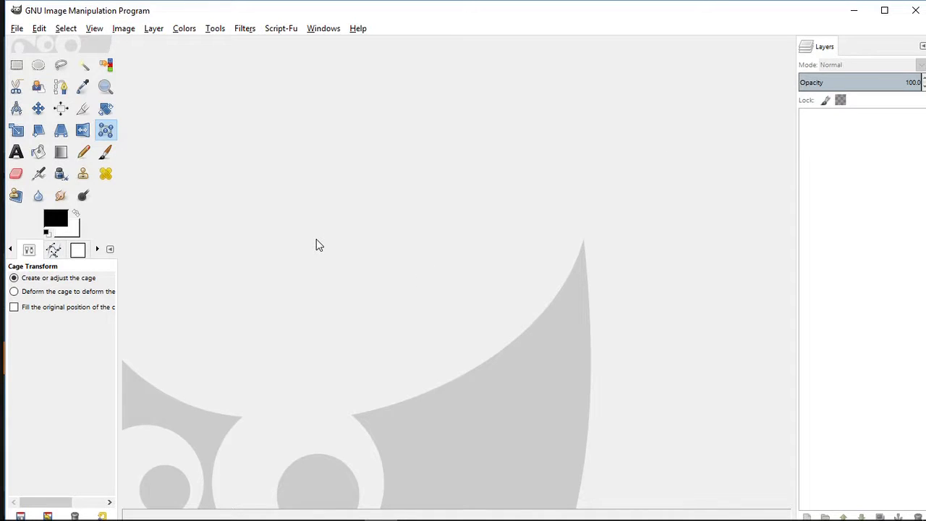
Step: Bring RFK68small.JPG from its File Explorer folder into the GIMP canvas area, and close the image again
mouse_move(322, 518)
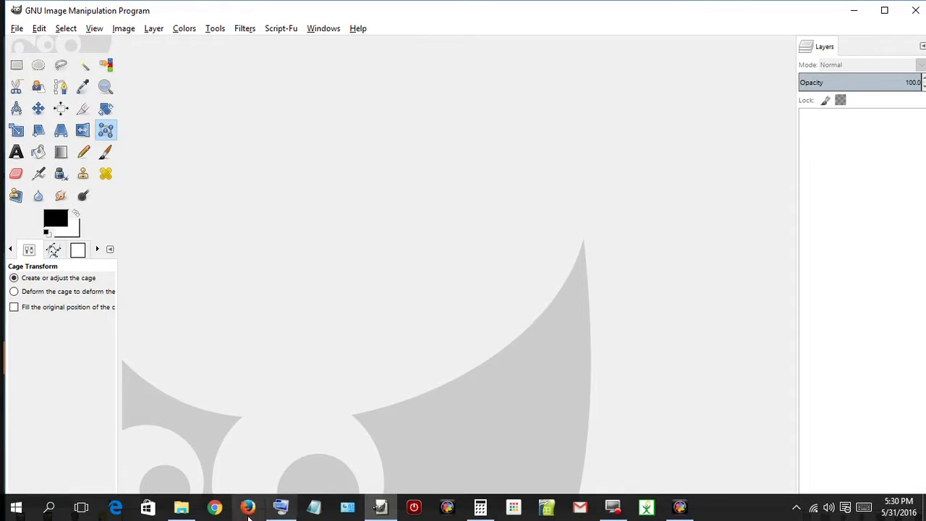
click(181, 506)
drag(248, 158, 359, 251)
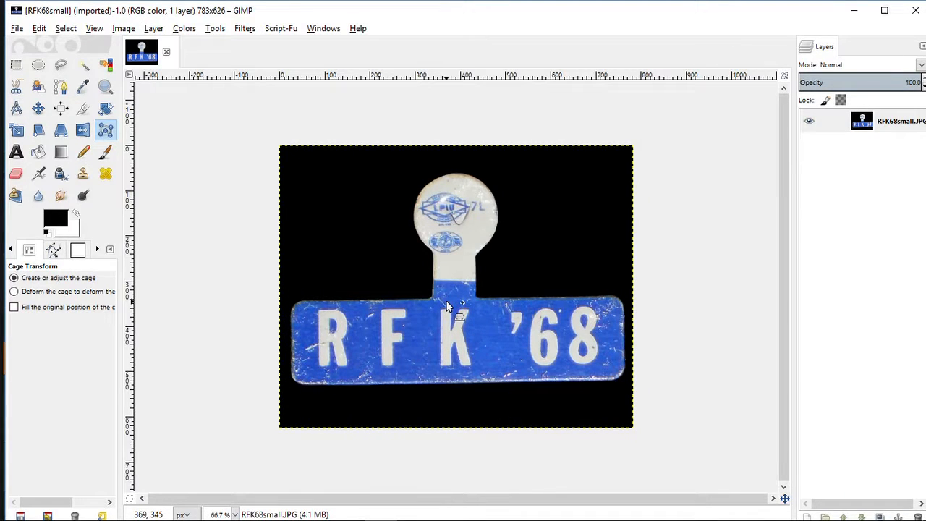
click(166, 53)
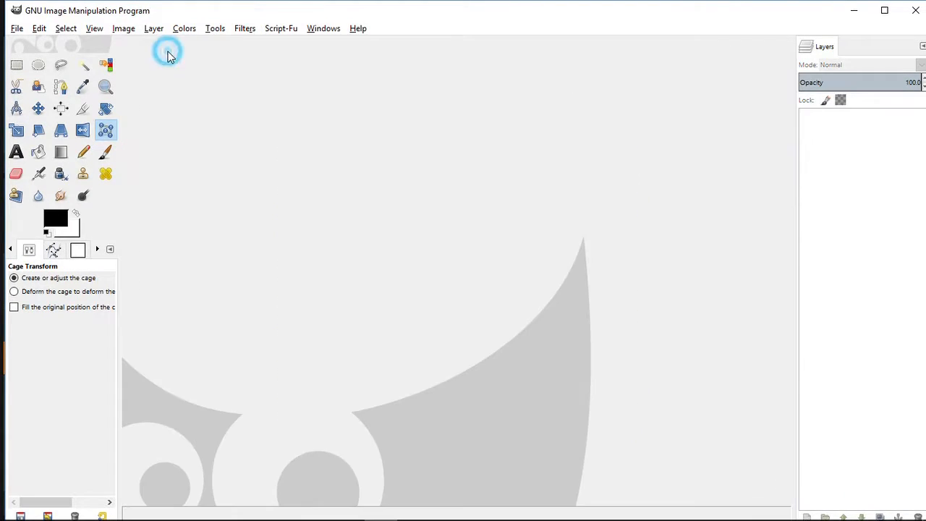
Step: Open RFK68.JPG from Pictures > pic prep indepth > ipp through the Open Image dialog, and close it again
click(16, 31)
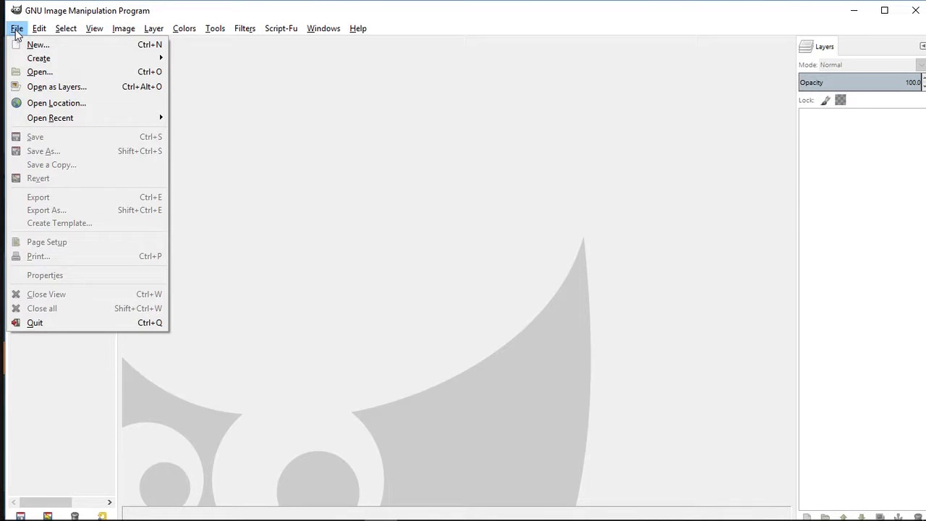
click(37, 72)
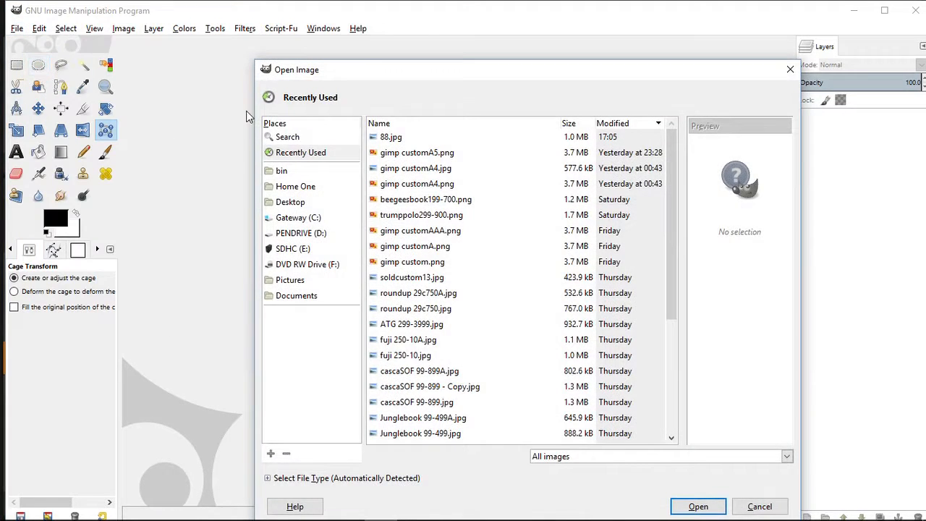
click(282, 280)
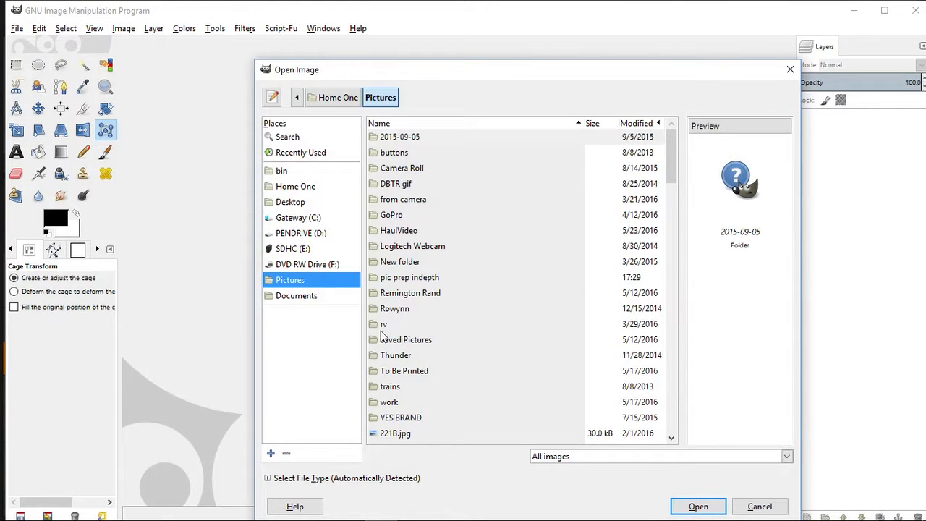
click(377, 279)
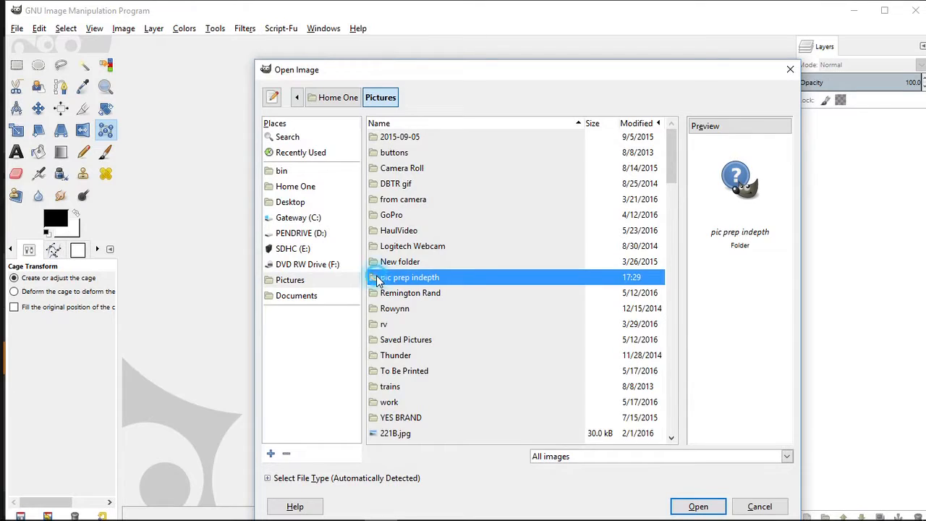
double_click(378, 279)
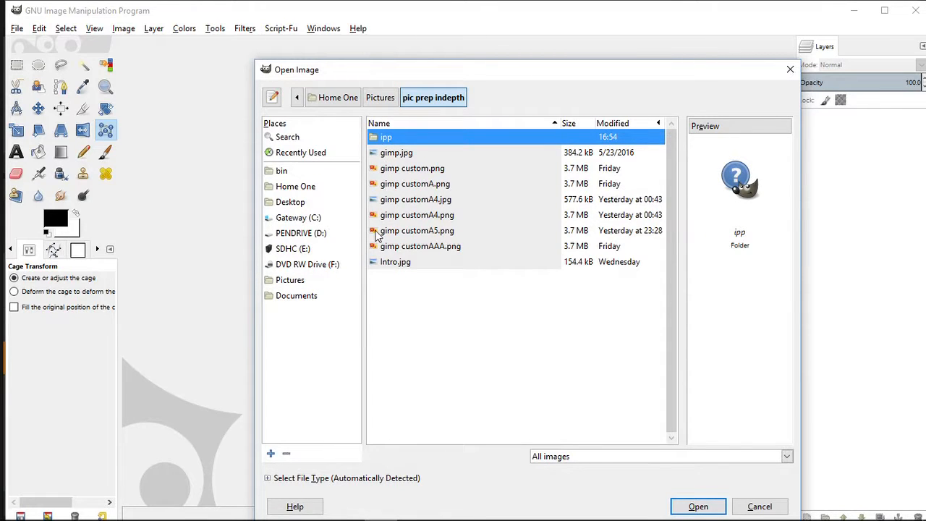
double_click(374, 137)
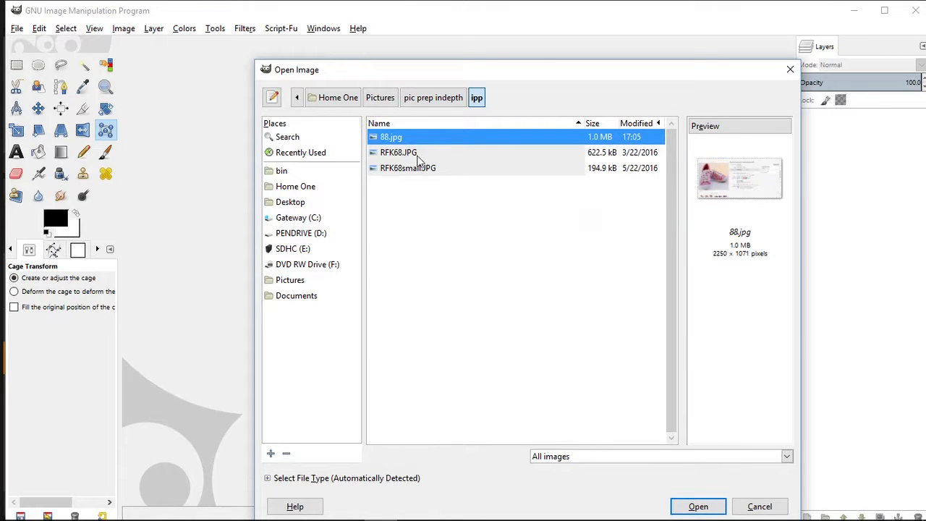
click(384, 152)
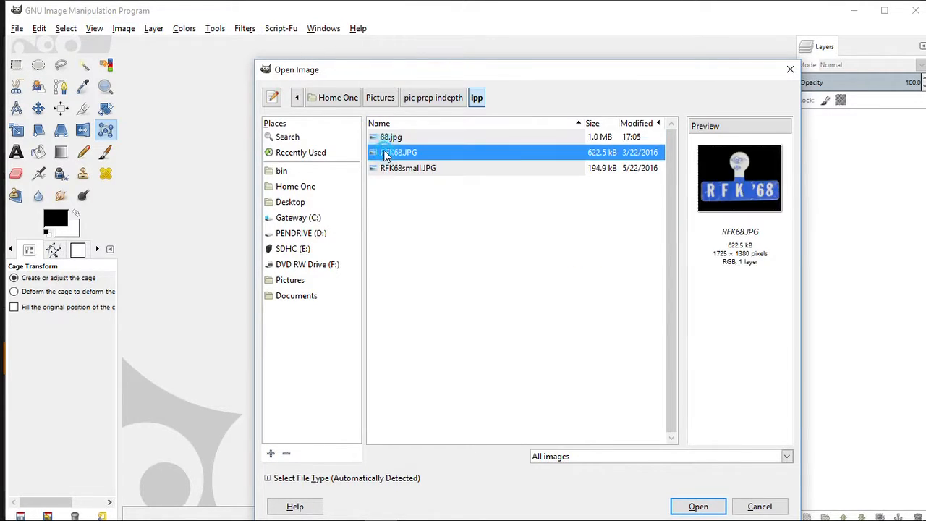
click(682, 504)
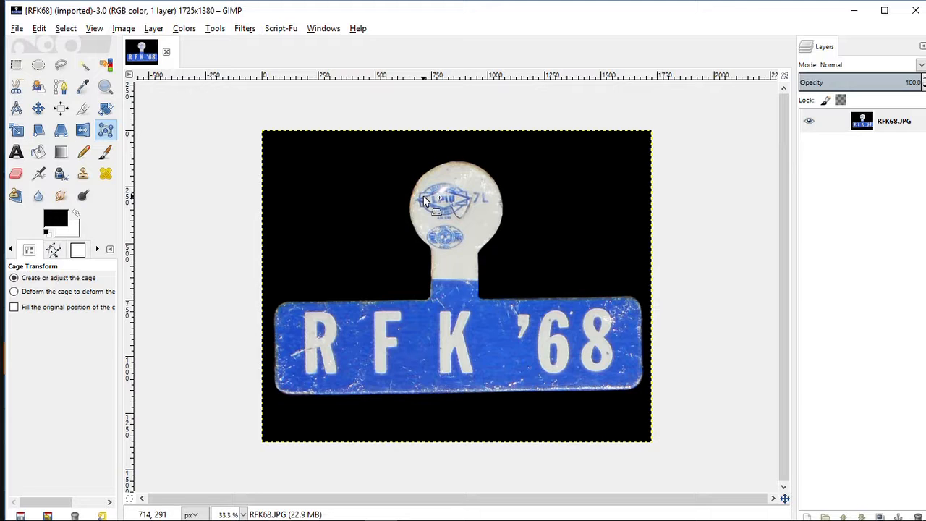
click(166, 55)
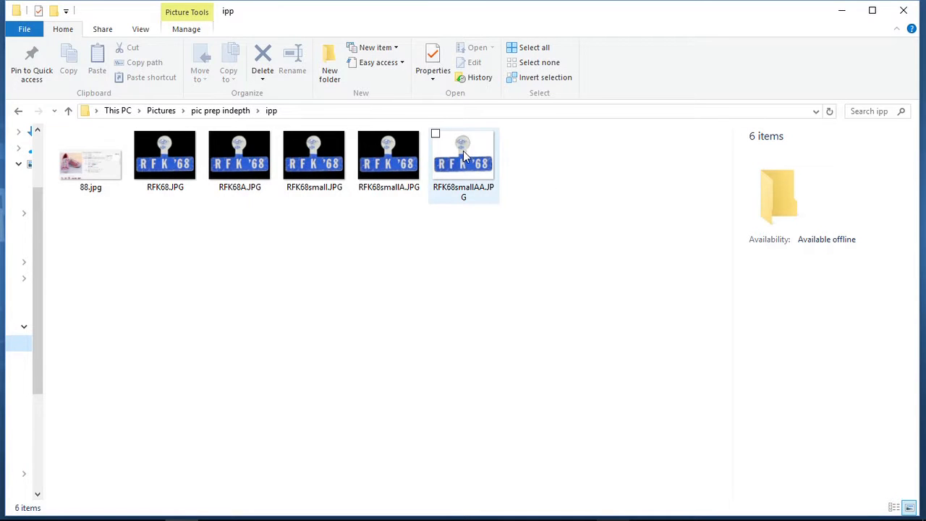
Step: Open RFK68smallAA.JPG from the ipp folder with GNU Image Manipulation Program
click(457, 166)
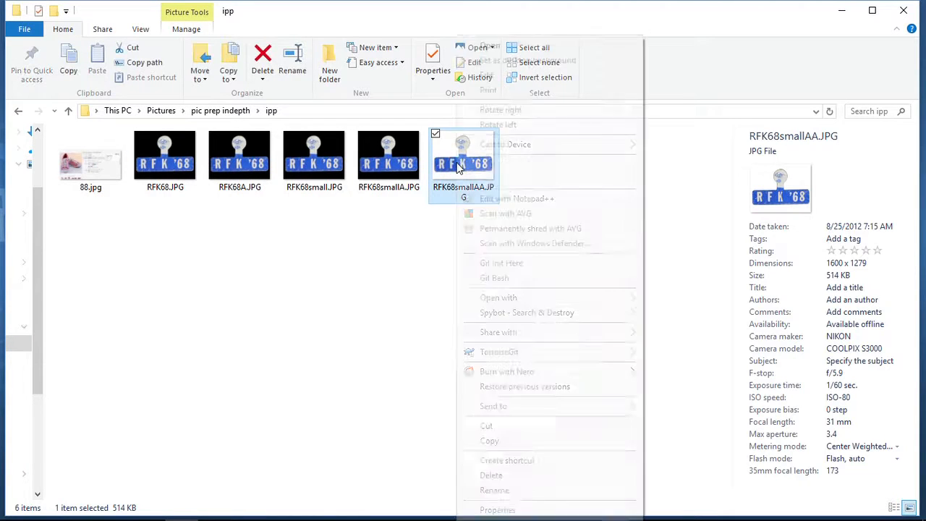
right_click(457, 167)
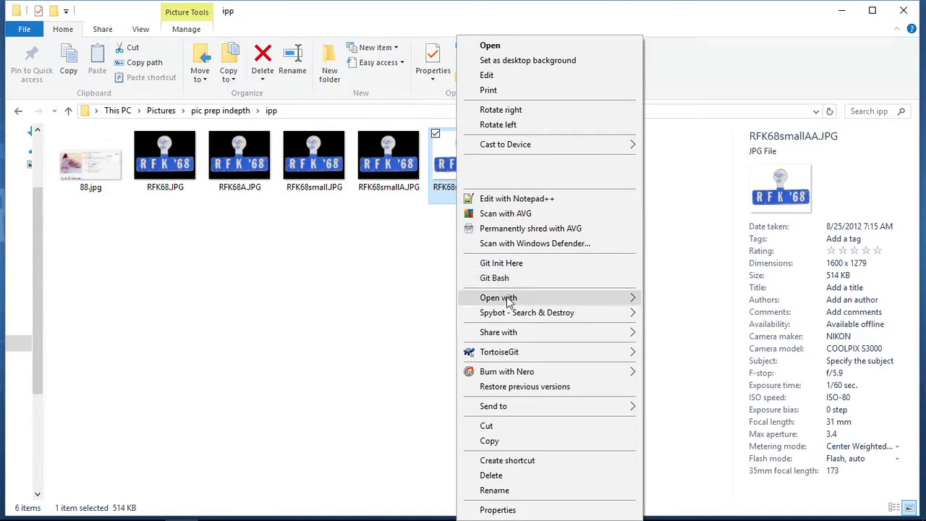
mouse_move(509, 302)
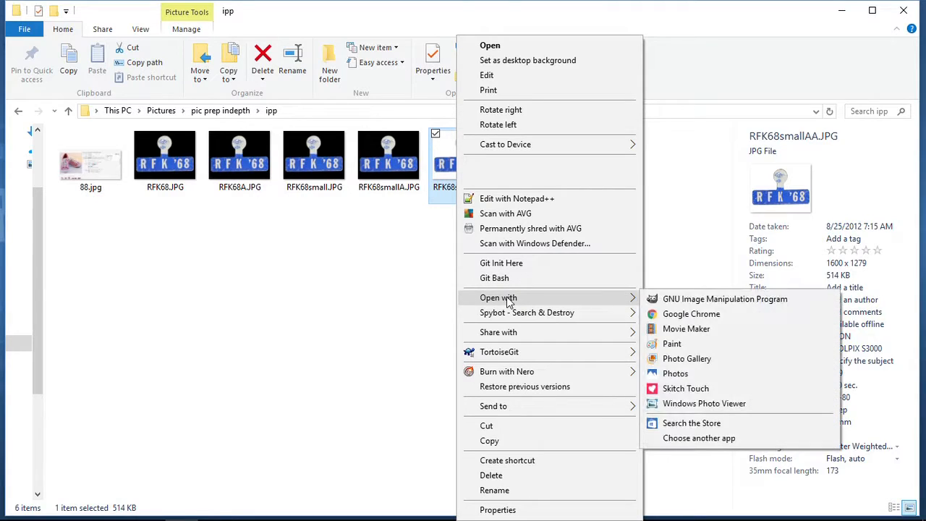
click(670, 300)
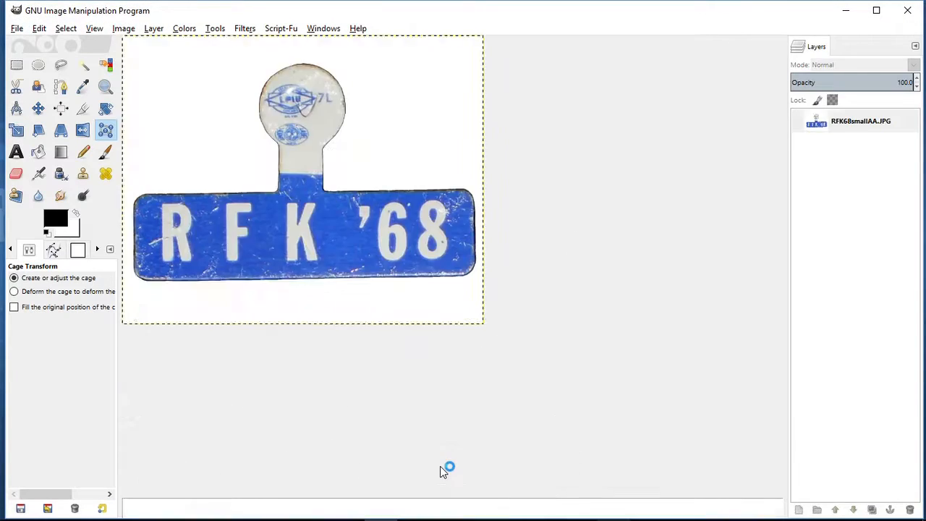
Step: Return to the ipp folder in File Explorer and open RFK68smallAA.JPG with Windows Photo Viewer
mouse_move(187, 510)
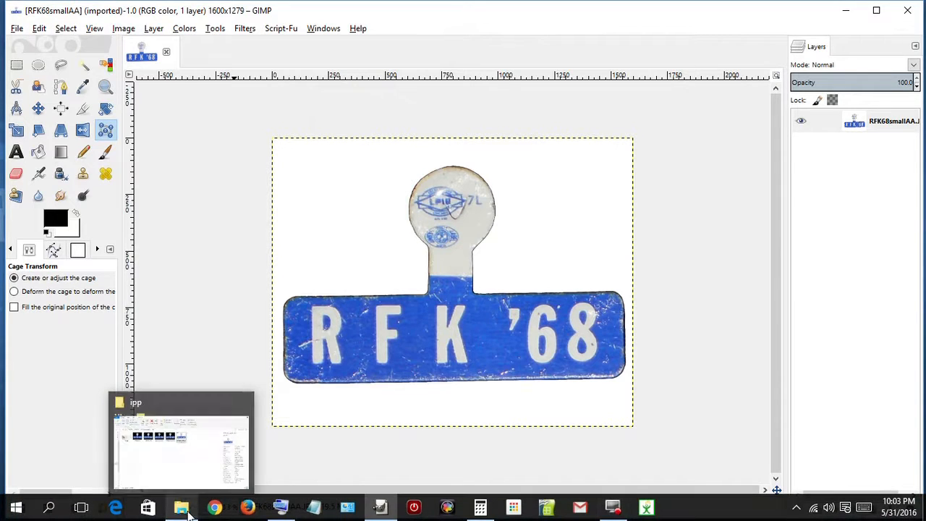
click(185, 512)
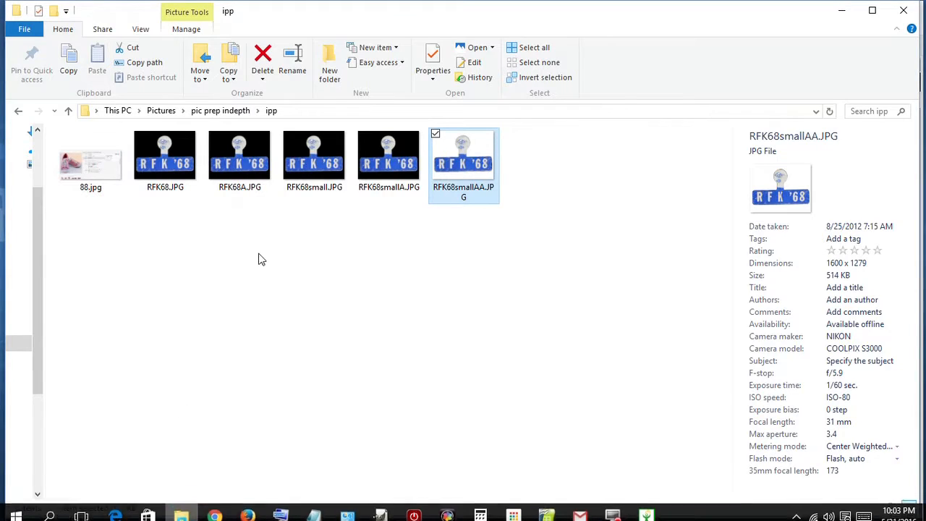
right_click(472, 162)
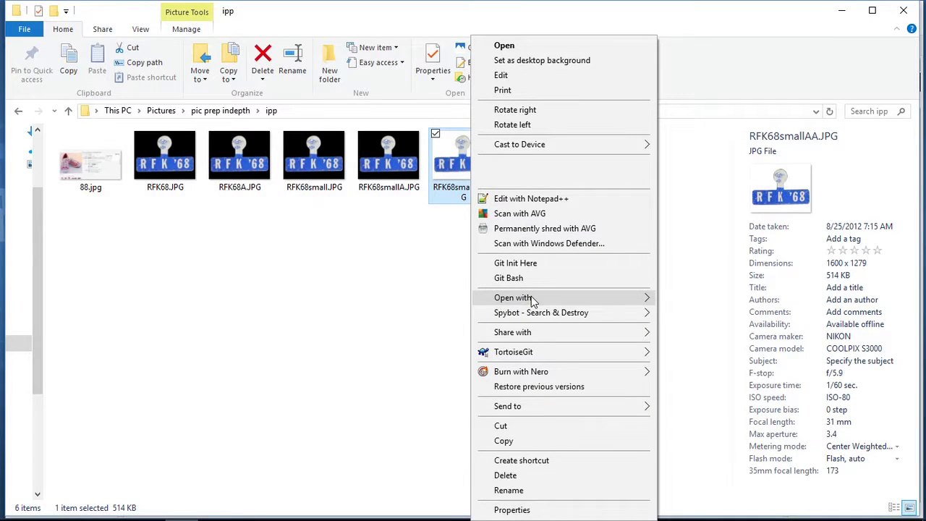
mouse_move(532, 298)
click(698, 403)
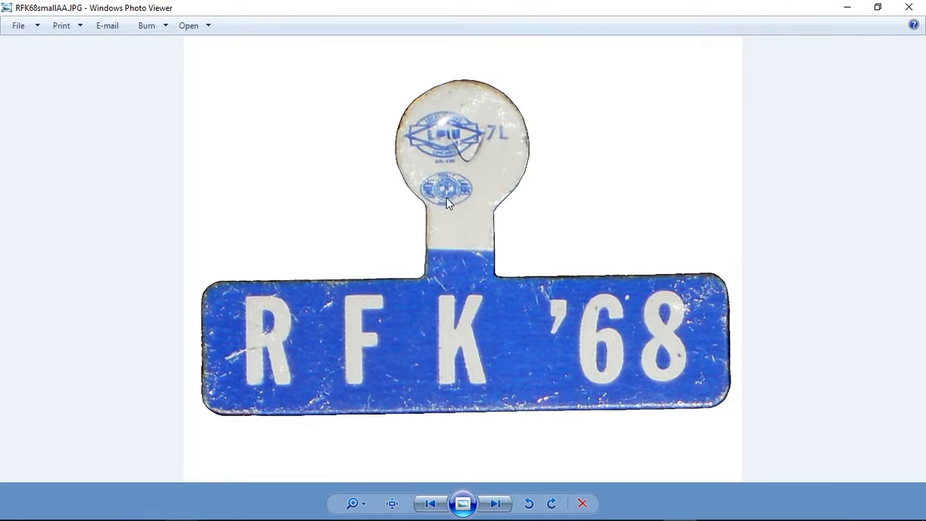
Step: Send RFK68smallAA.JPG from the photo viewer to GIMP, and close both open copies of the image there
right_click(476, 224)
mouse_move(506, 233)
click(691, 293)
click(381, 508)
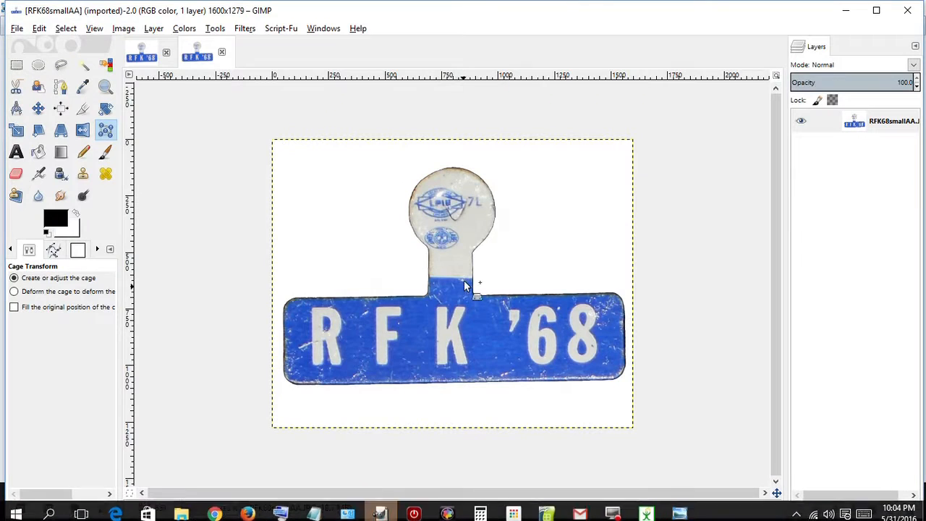
click(222, 53)
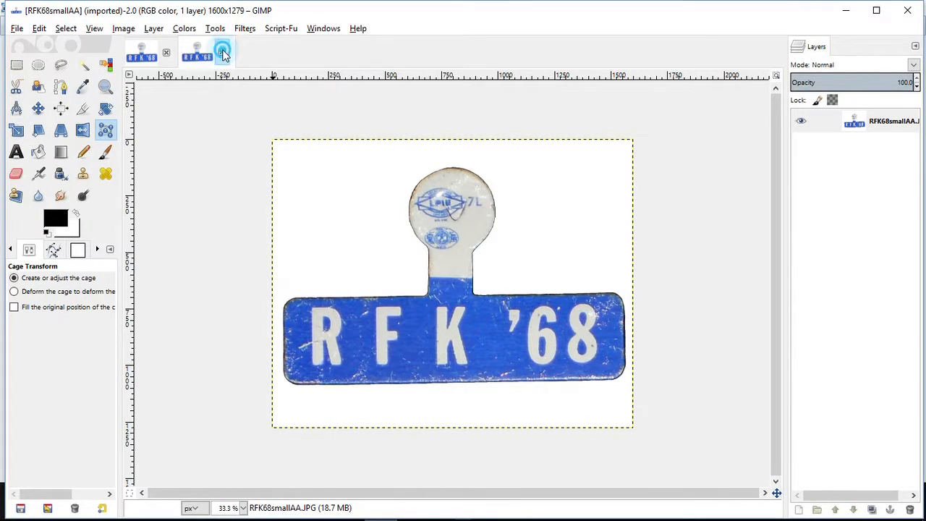
click(165, 53)
Step: Switch back to Windows Photo Viewer, open its RFK68smallAA.JPG image with GIMP, and close the resulting image
mouse_move(679, 513)
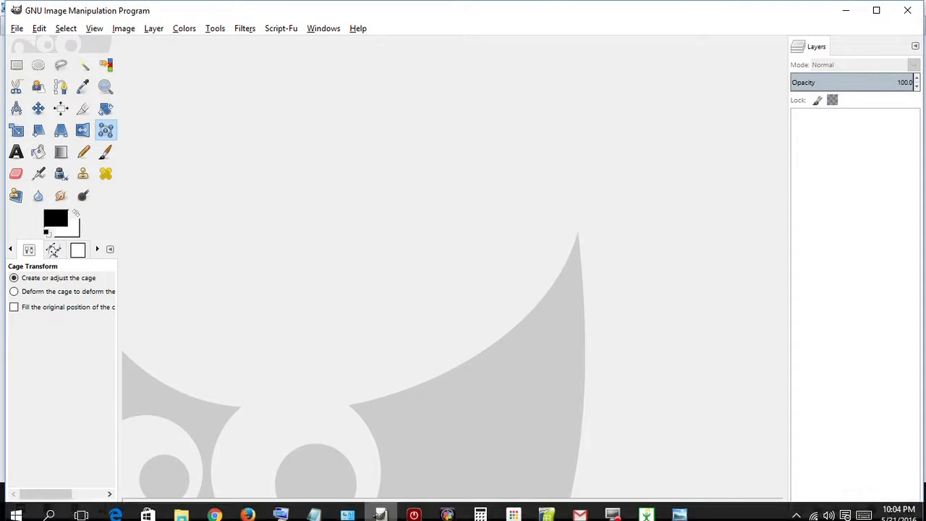
click(679, 510)
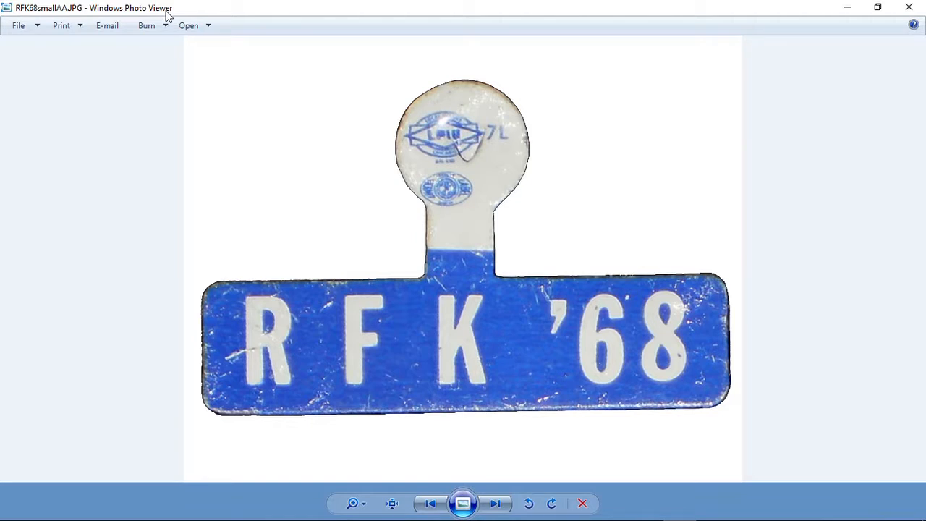
right_click(471, 236)
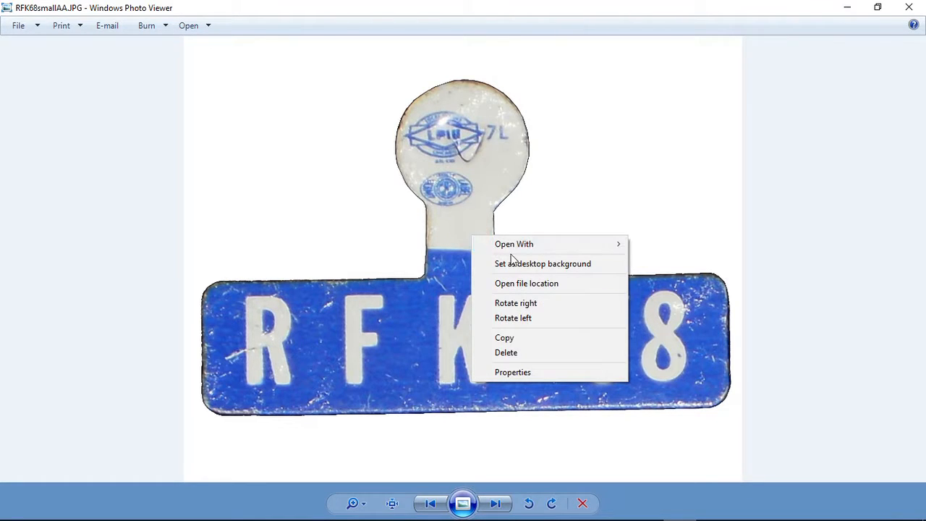
mouse_move(611, 243)
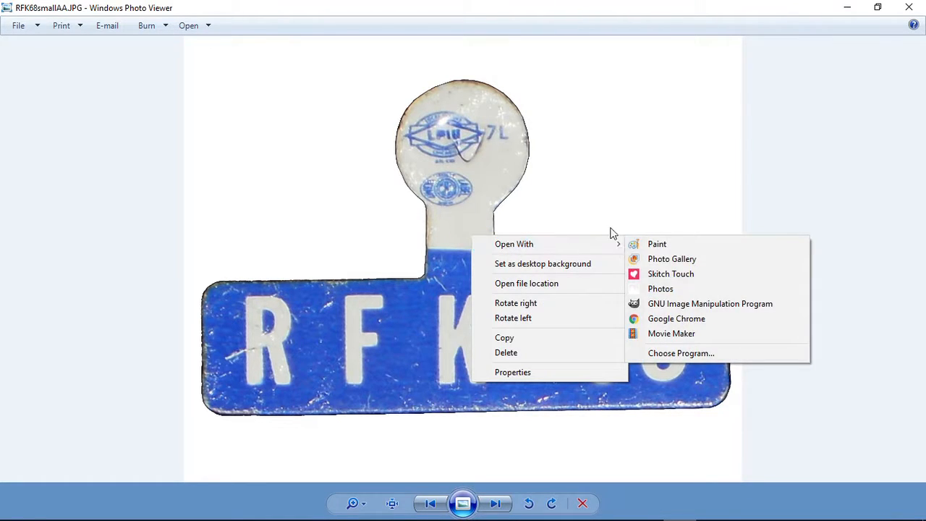
click(663, 307)
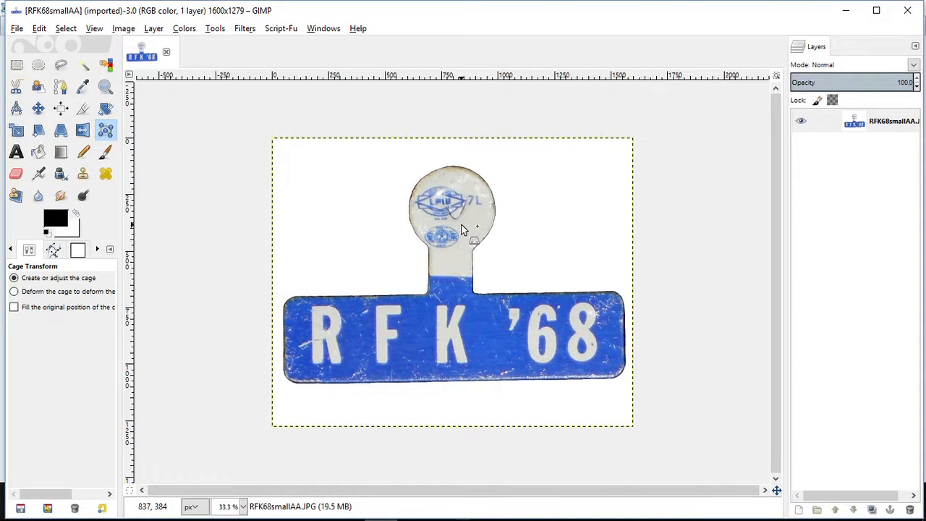
click(165, 53)
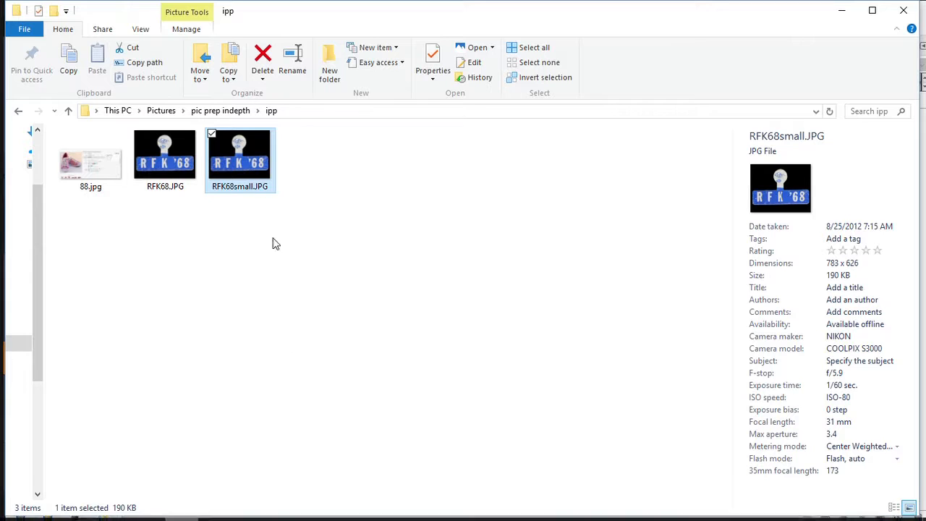
Step: Bring RFK68small.JPG from the ipp folder into GIMP and scale it proportionally to a width of 1600 px
drag(248, 160, 374, 308)
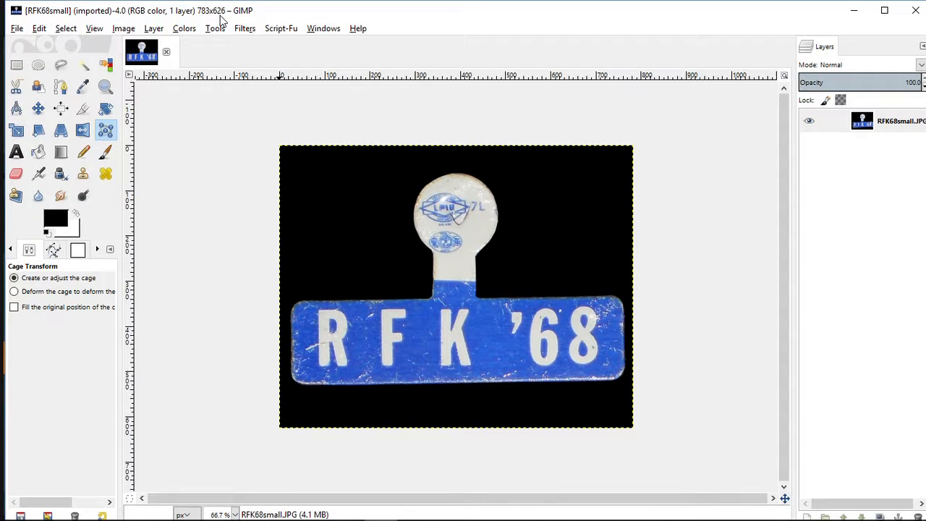
click(124, 28)
click(153, 149)
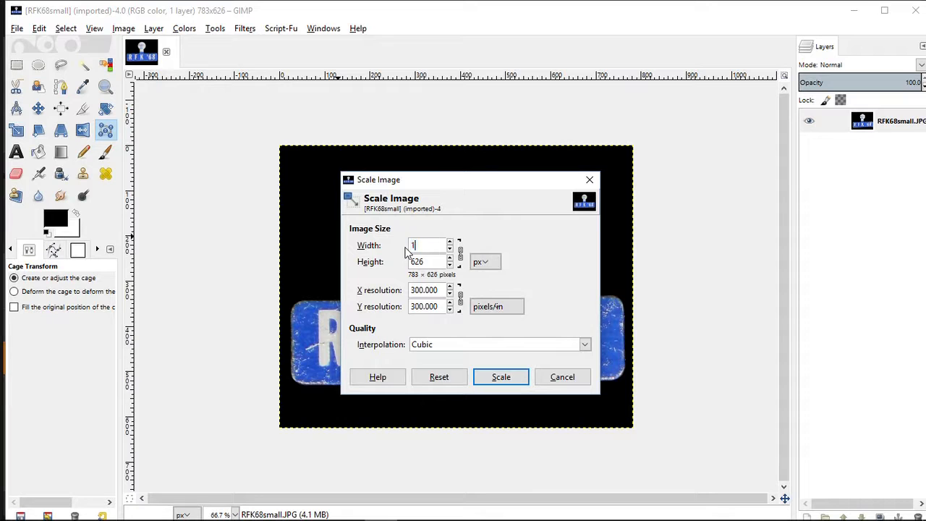
click(431, 265)
click(501, 377)
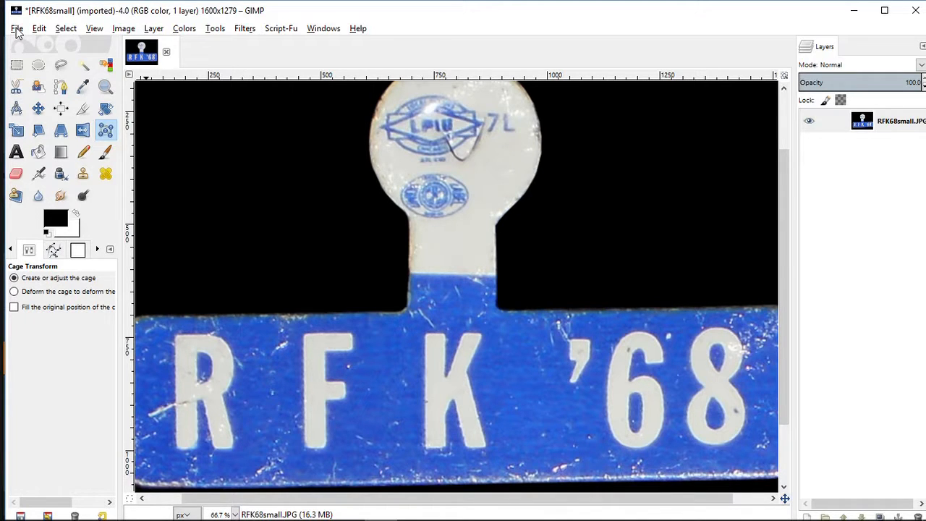
Step: Export the enlarged image to the ipp folder as RFK68smallA.JPG with JPEG quality 100
click(16, 29)
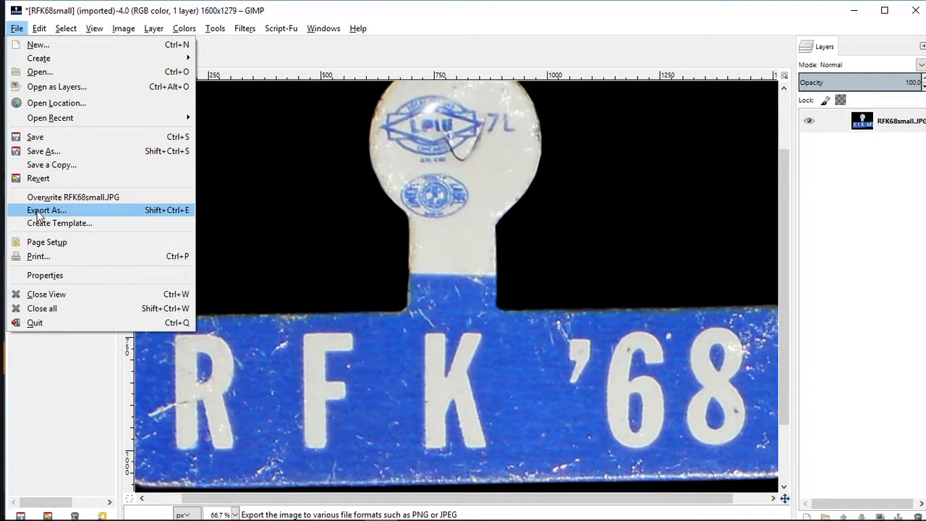
click(38, 211)
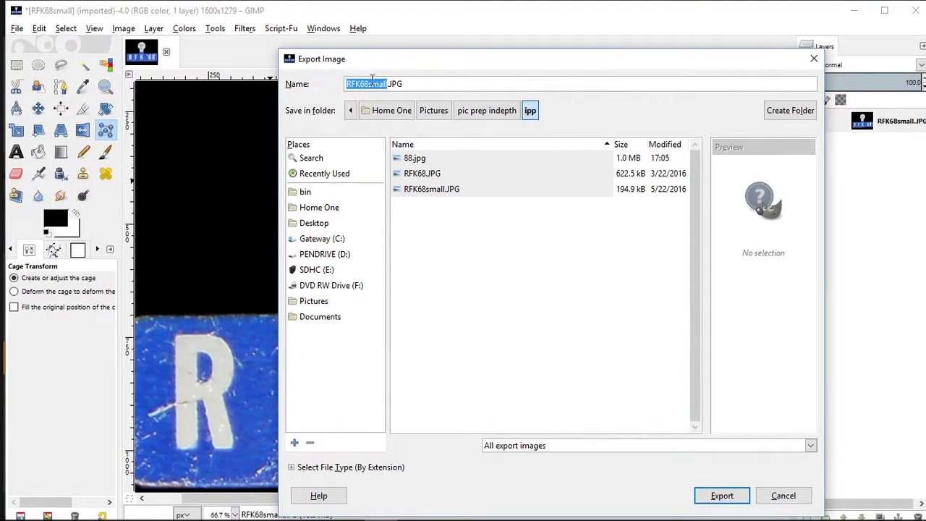
click(390, 84)
text(A)
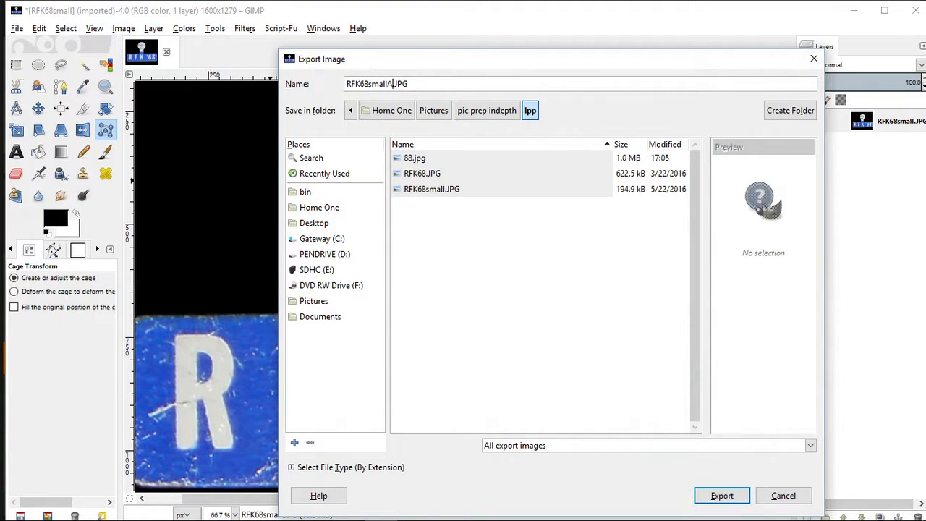
click(718, 497)
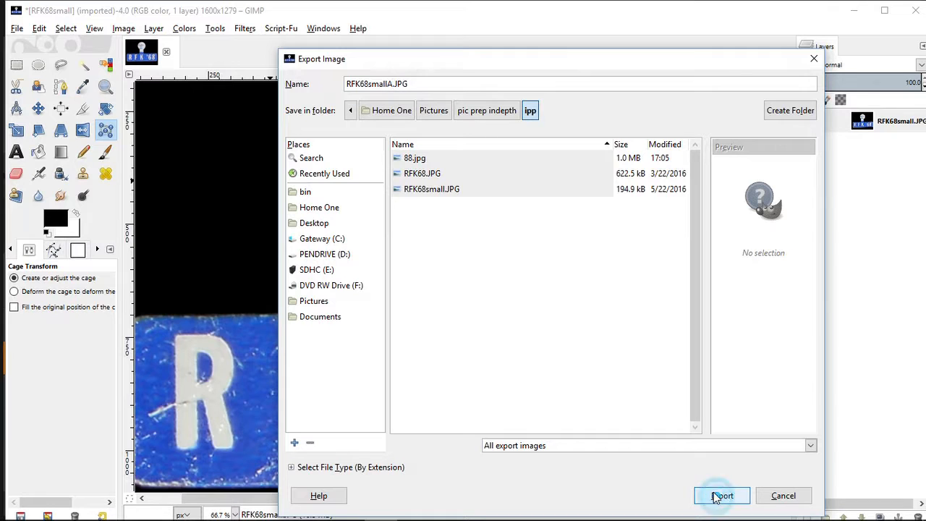
click(716, 498)
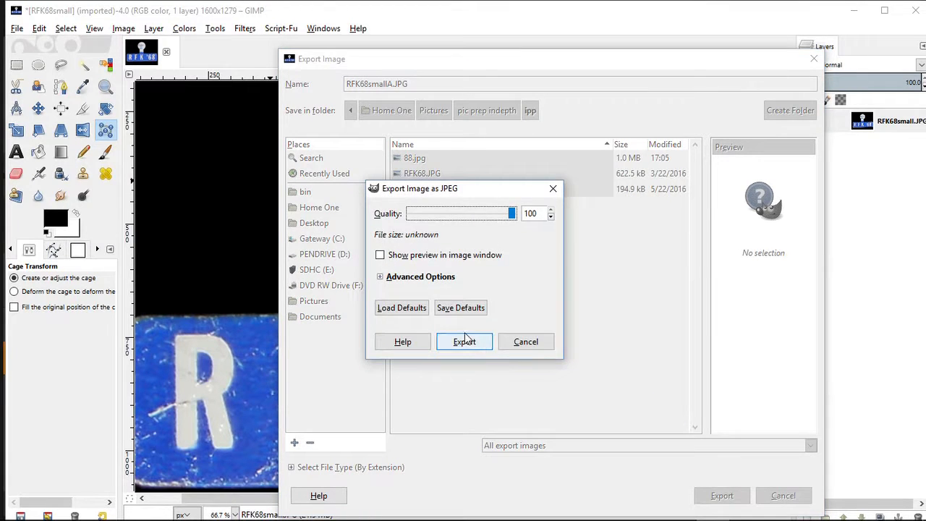
click(470, 345)
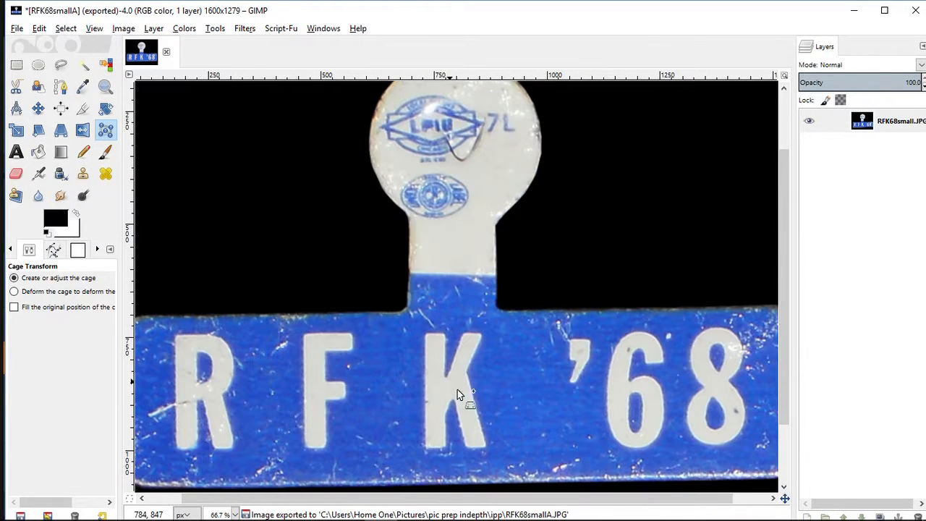
Step: Switch to the ipp folder in File Explorer and check the details of the exported RFK68smallA.JPG
mouse_move(345, 518)
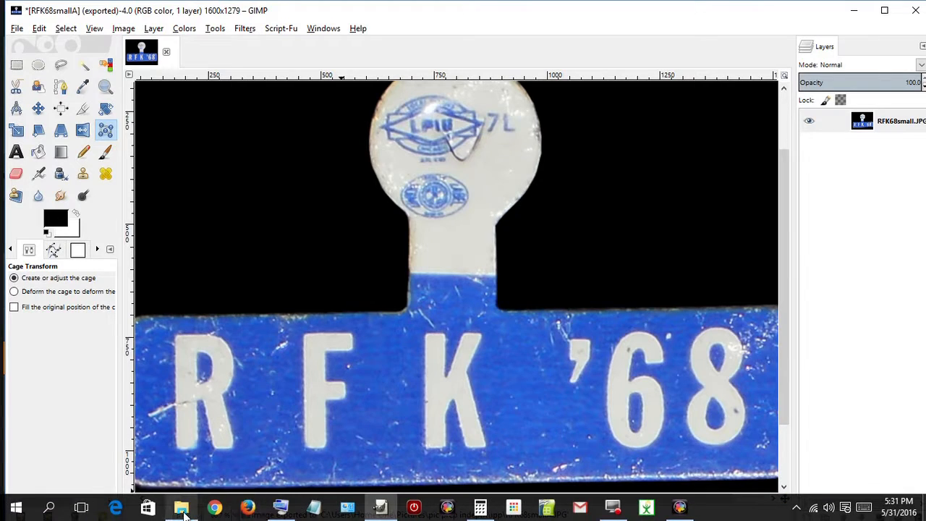
click(182, 509)
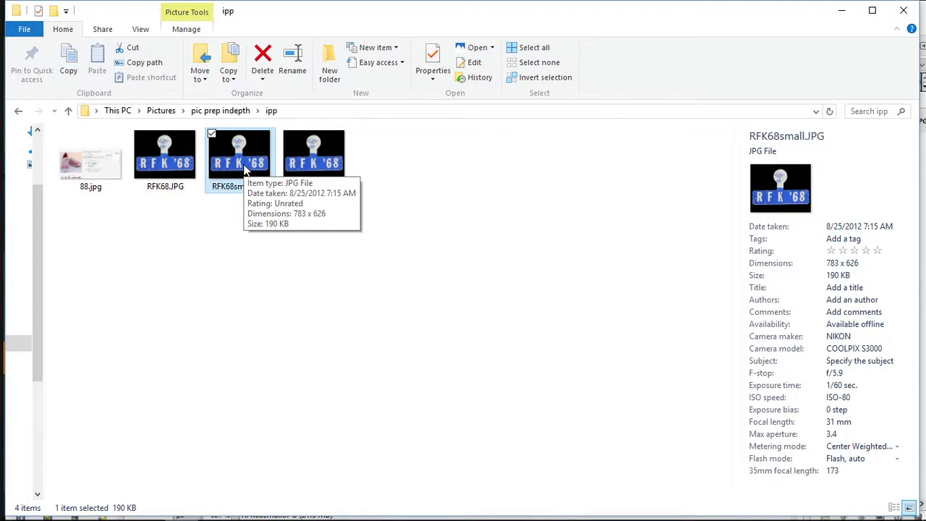
click(312, 149)
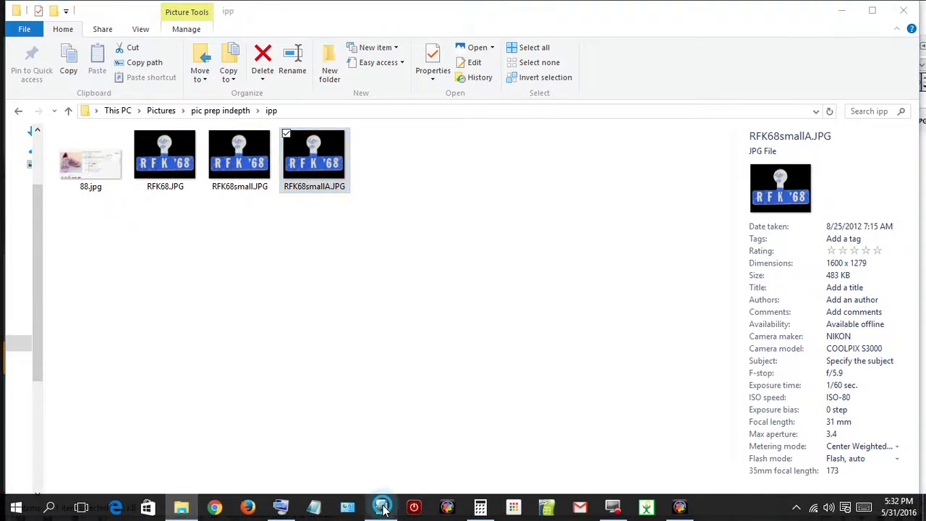
Step: Close the exported image in GIMP, discarding its changes, and open RFK68smallA.JPG there from the ipp folder
click(379, 506)
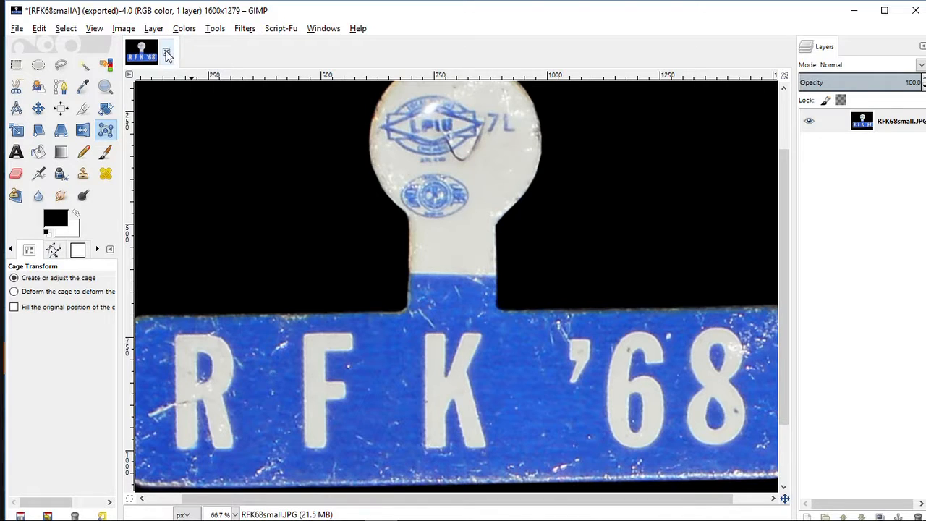
click(166, 54)
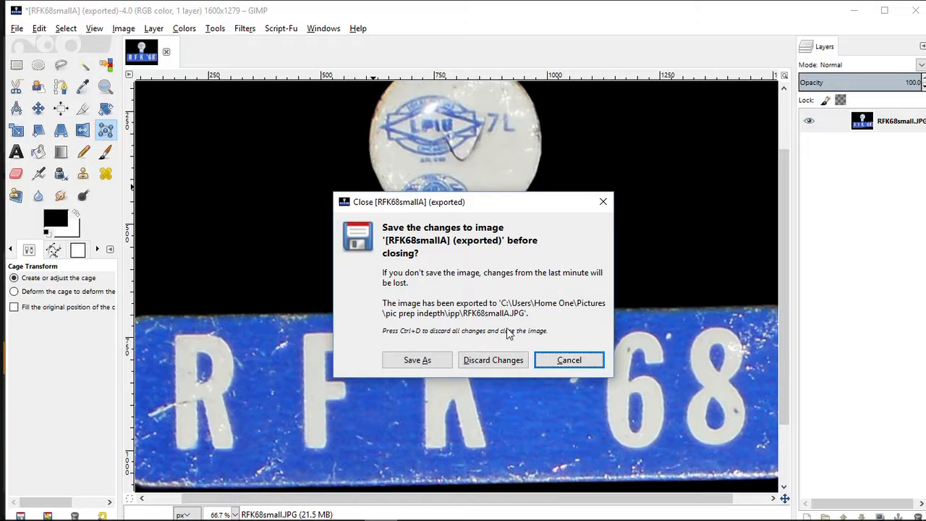
click(489, 359)
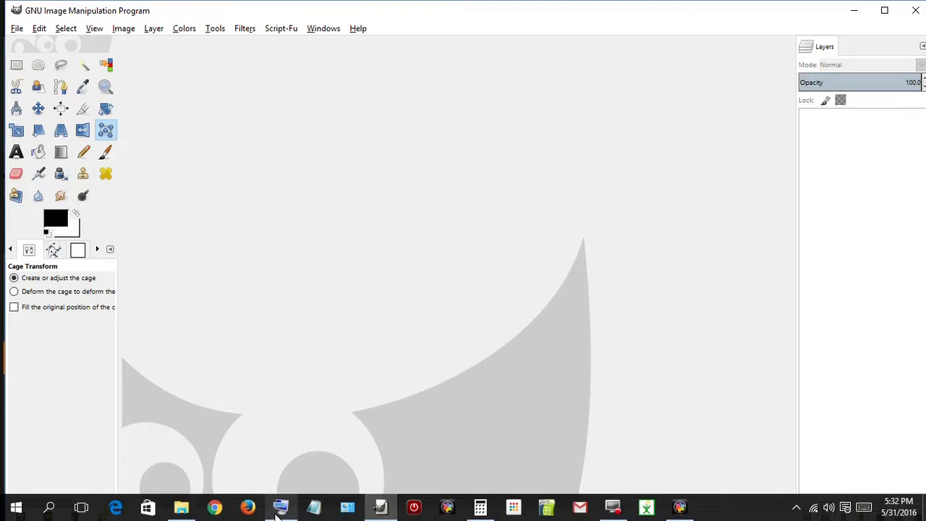
click(181, 506)
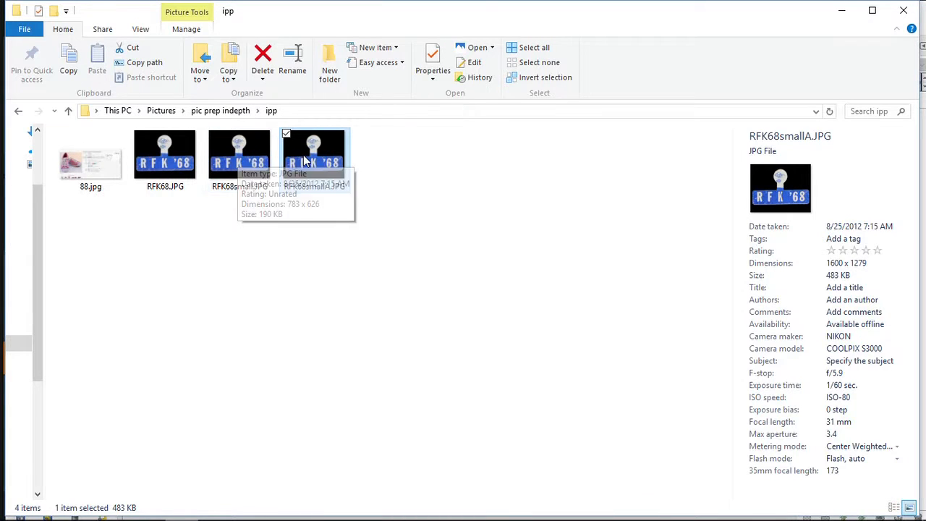
drag(303, 155, 398, 341)
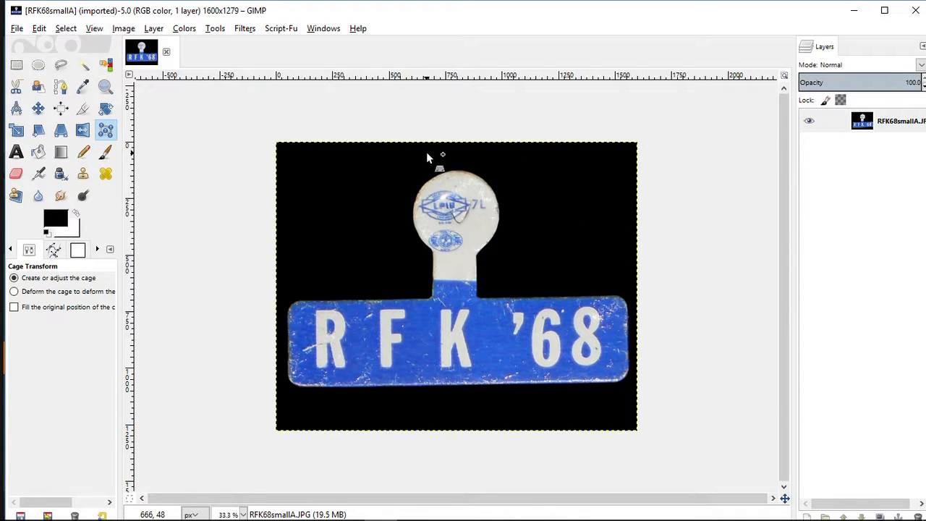
Step: Select the black background with Select by Color, clear it to white, and remove the selection
click(106, 66)
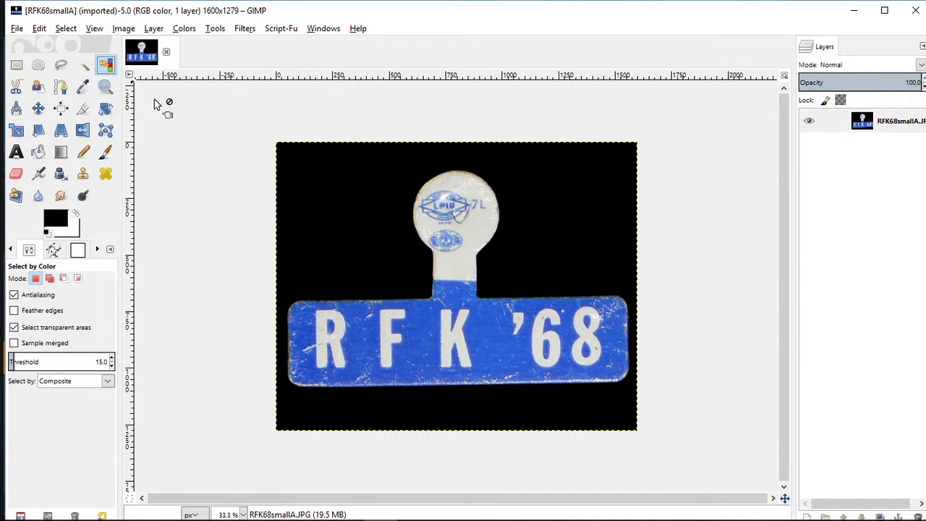
click(355, 217)
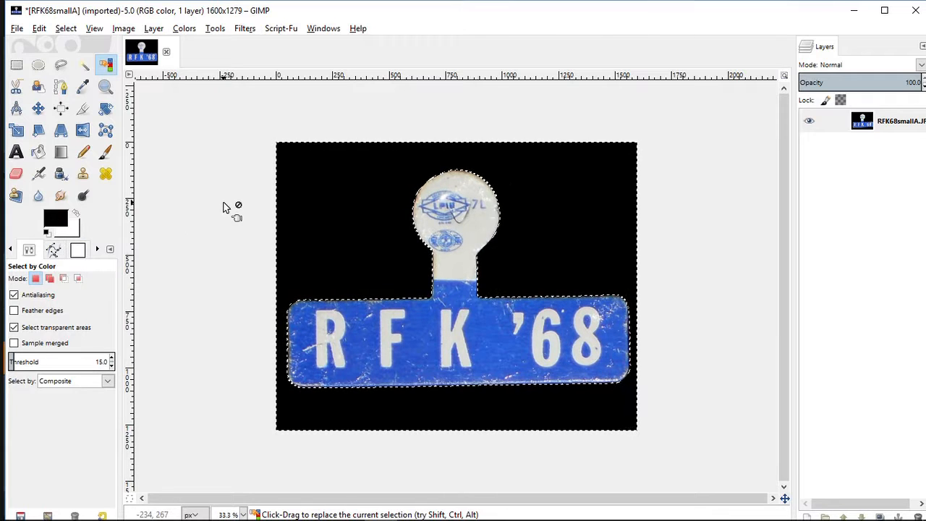
key(Delete)
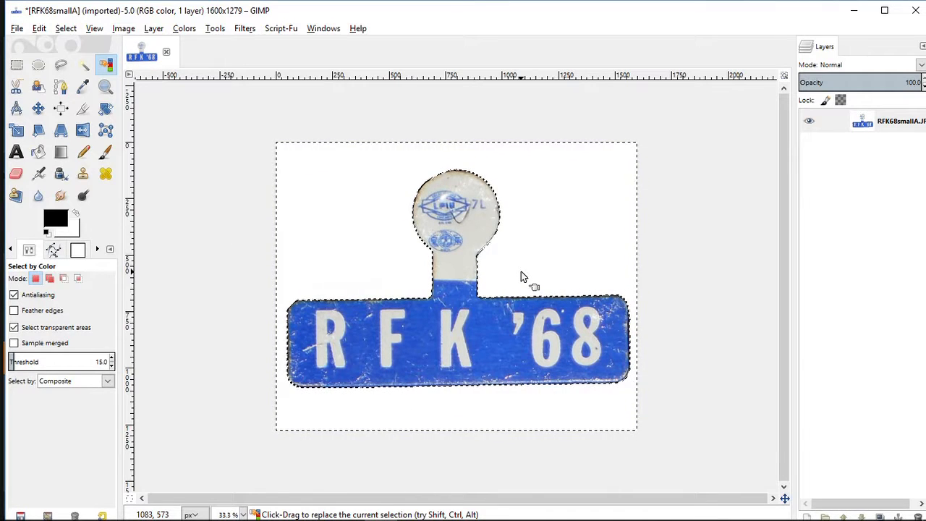
click(64, 29)
click(76, 45)
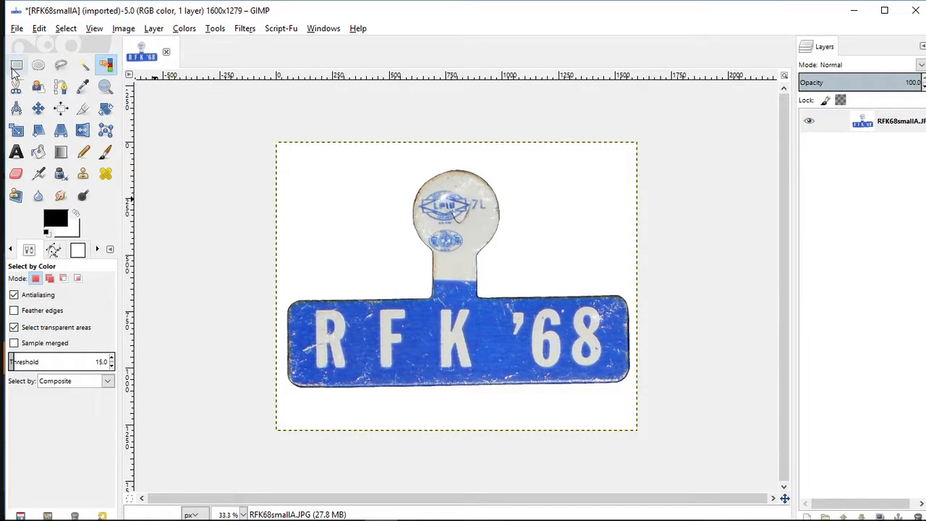
Step: Export the white-background image to the ipp folder as RFK68smallAA.JPG
click(16, 29)
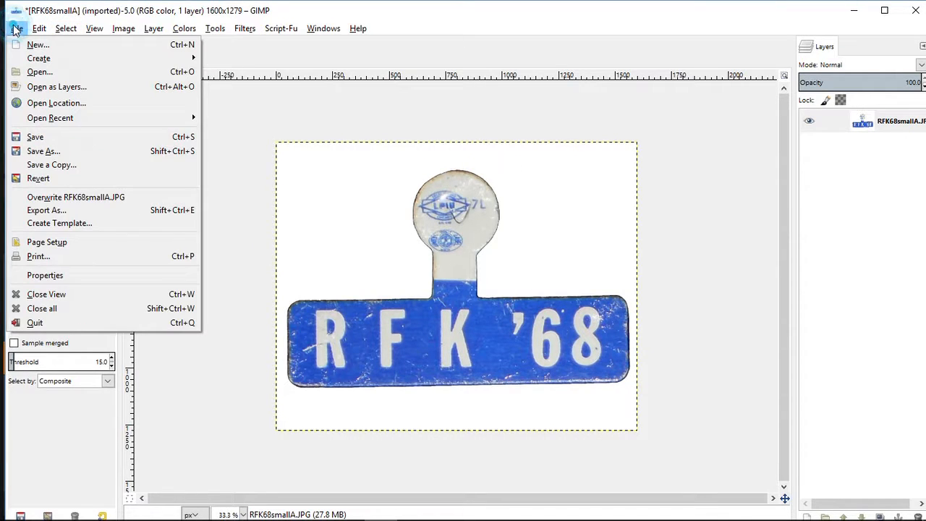
click(44, 210)
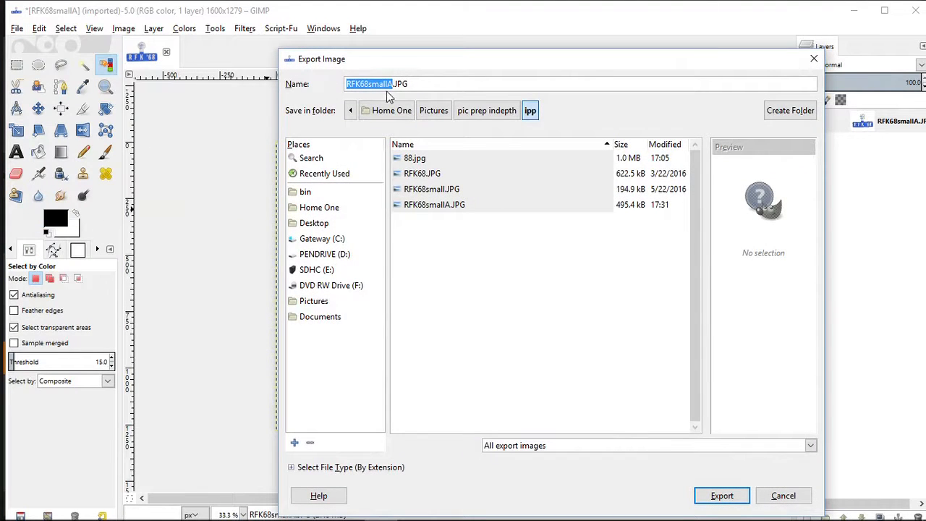
click(391, 85)
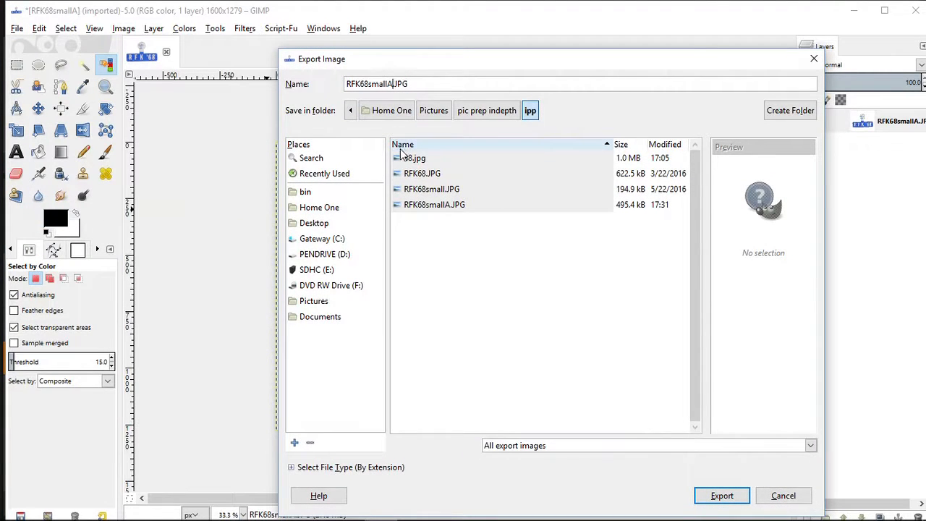
key(Return)
key(Return)
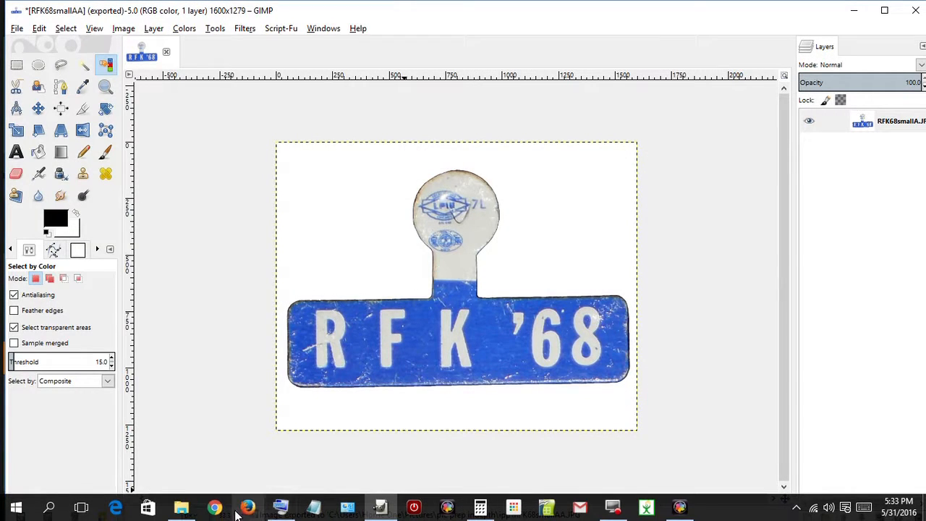
Step: Check the ipp folder in File Explorer for the exported RFK68smallAA.JPG, and return to GIMP
click(180, 511)
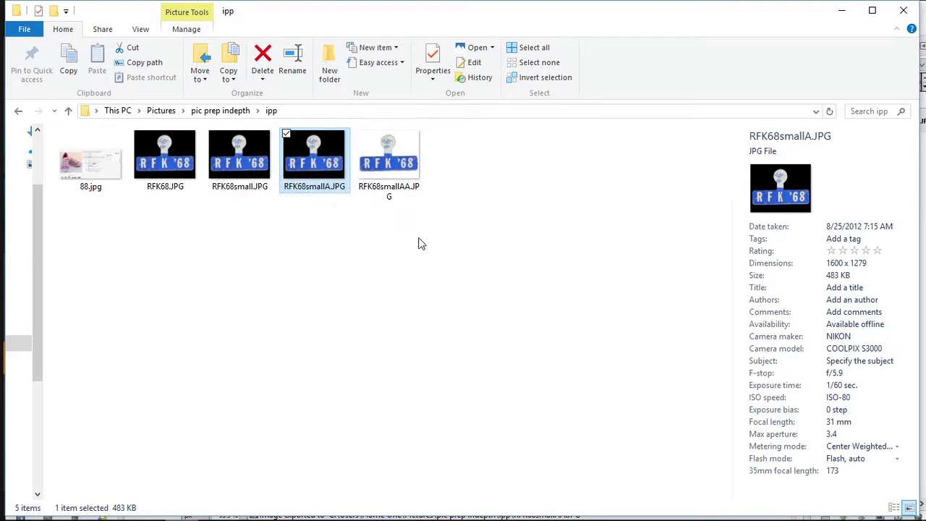
mouse_move(258, 516)
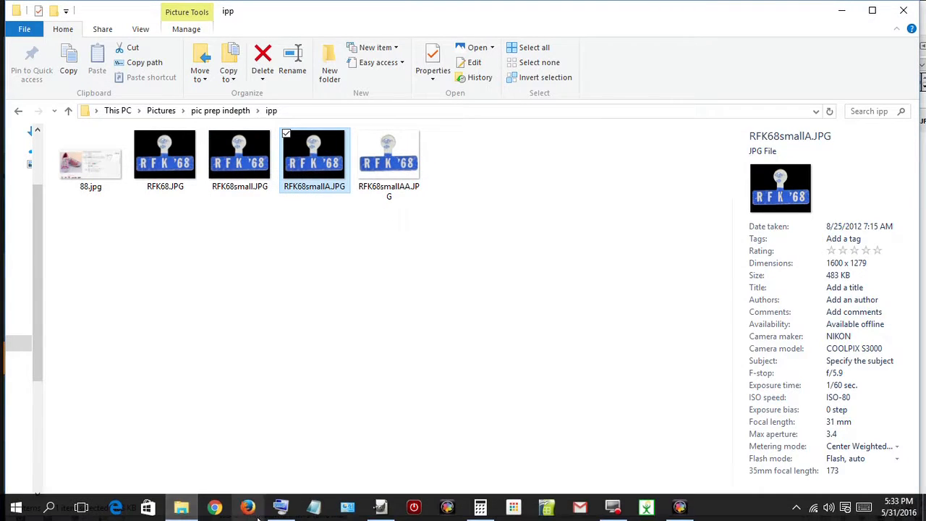
click(380, 507)
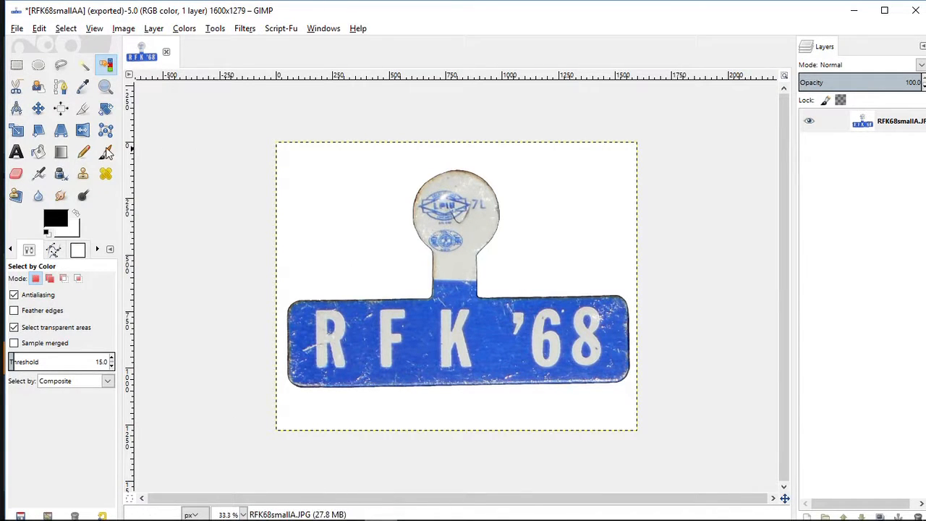
Step: Undo the deselection and the background clearing, and remove the restored selection
click(39, 29)
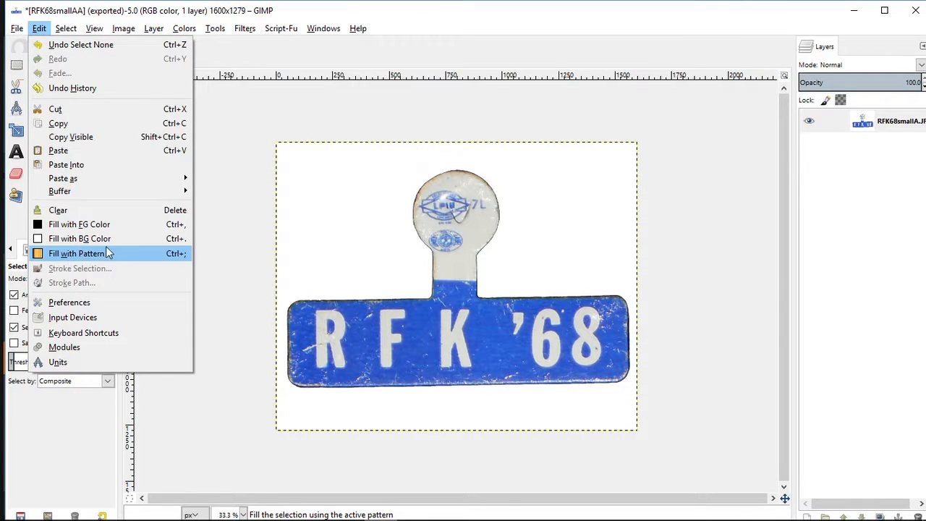
click(254, 128)
key(ctrl+z)
key(ctrl+z)
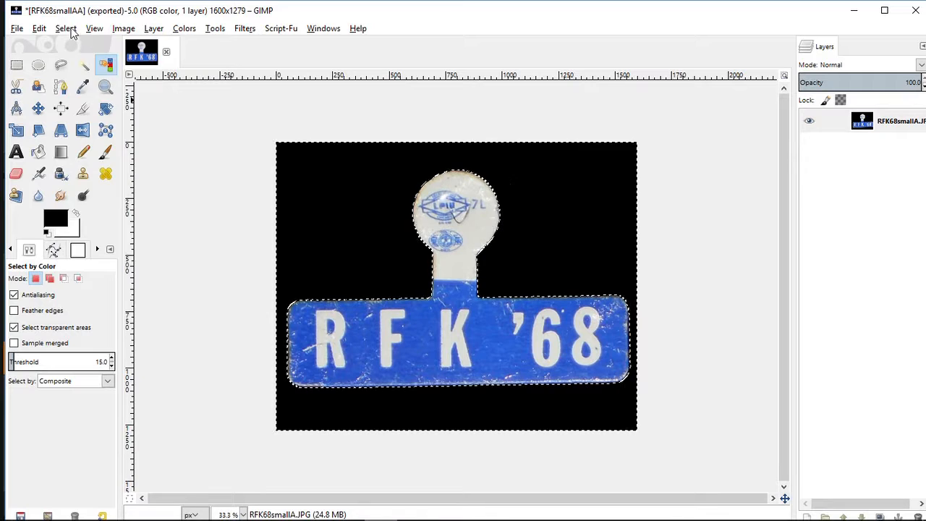
click(65, 29)
click(79, 60)
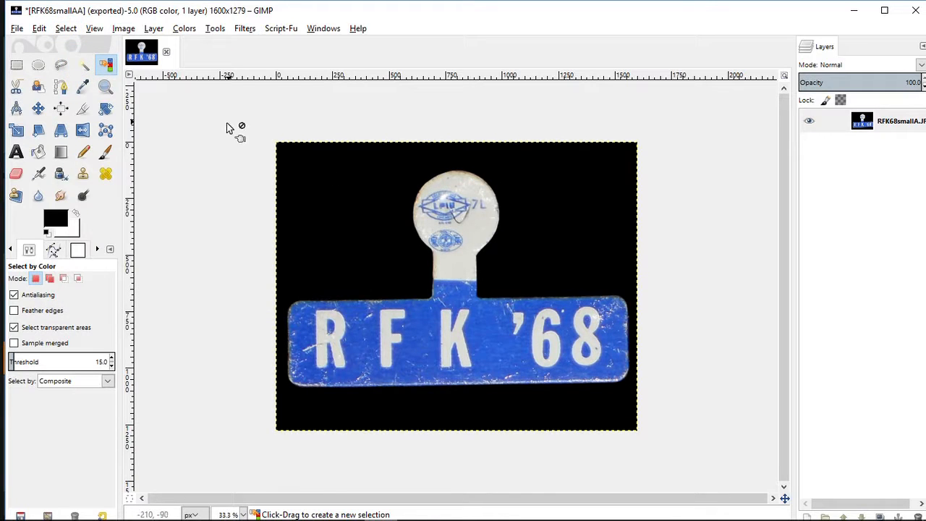
Step: Select the black background around the RFK '68 tab with Fuzzy Select and clear it to white
click(84, 66)
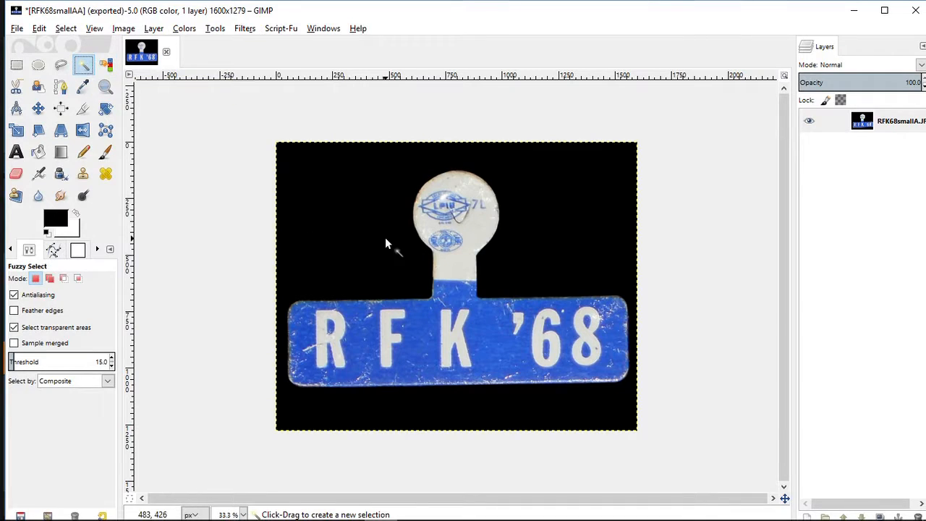
click(359, 235)
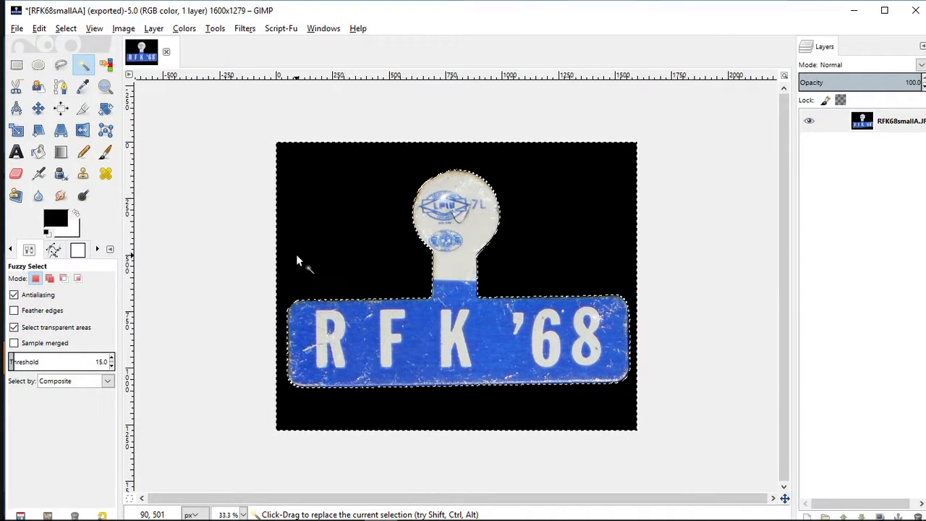
key(Delete)
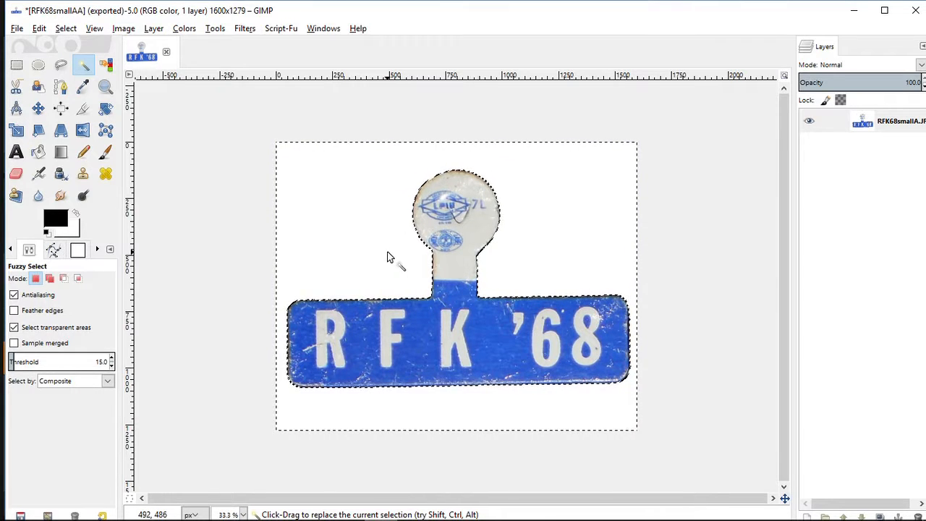
Step: Close the RFK68smallAA image, discarding its changes, and return to the ipp folder in File Explorer
click(167, 55)
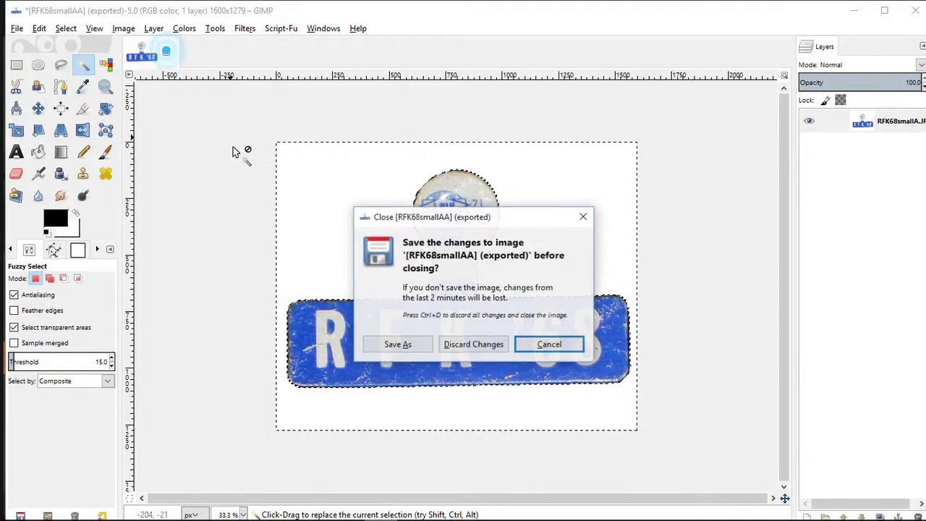
click(481, 346)
mouse_move(326, 518)
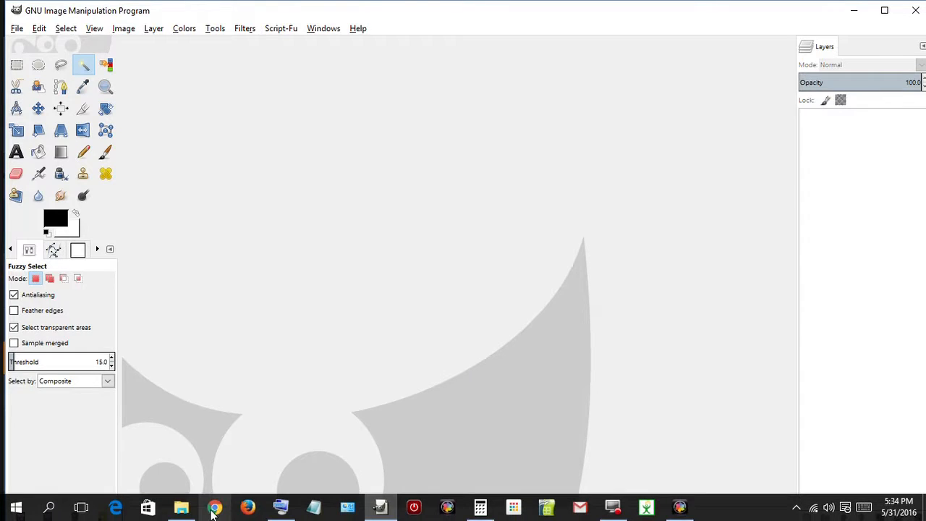
click(181, 509)
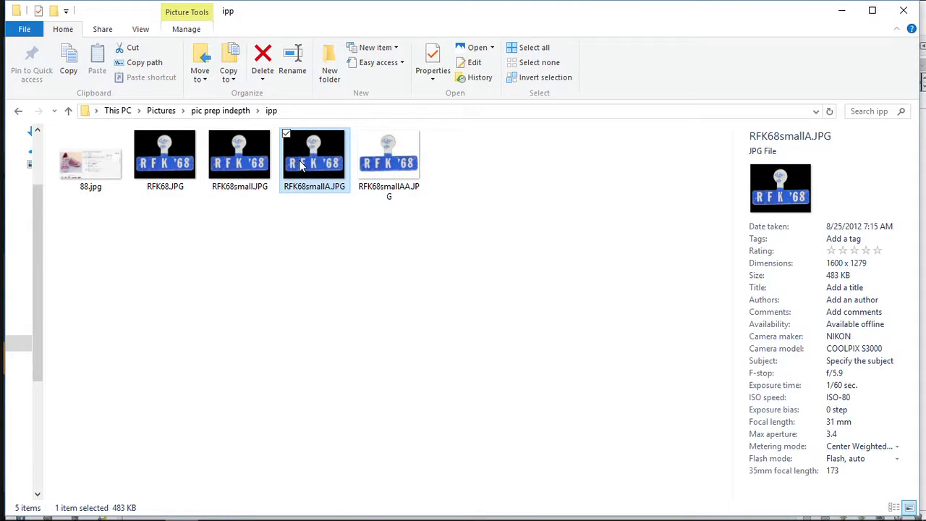
mouse_move(179, 165)
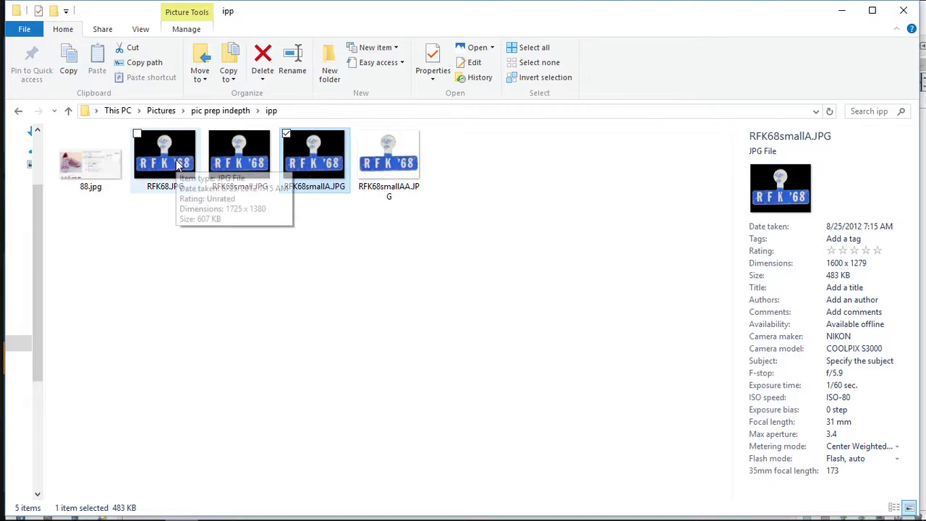
Step: Open RFK68.JPG from the ipp folder in GIMP and scale the image to 1600 × 1280 px
drag(174, 164, 387, 512)
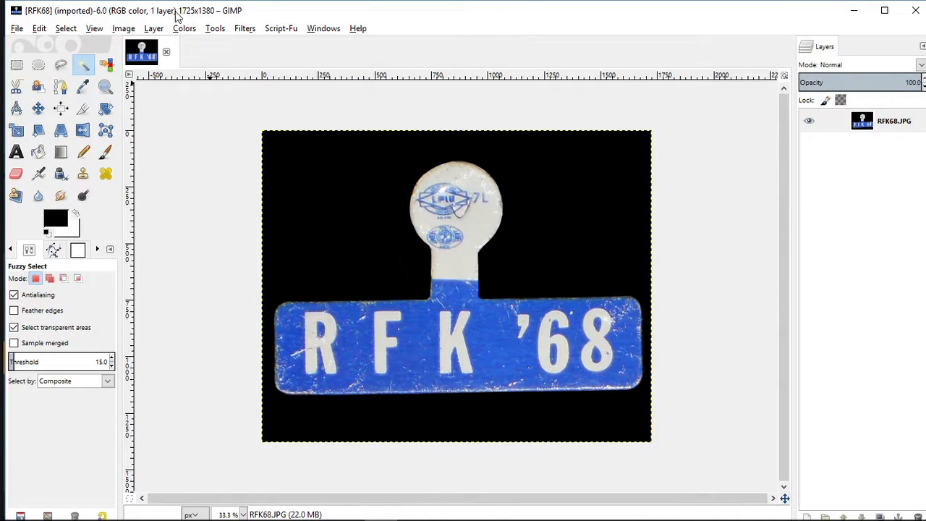
click(122, 29)
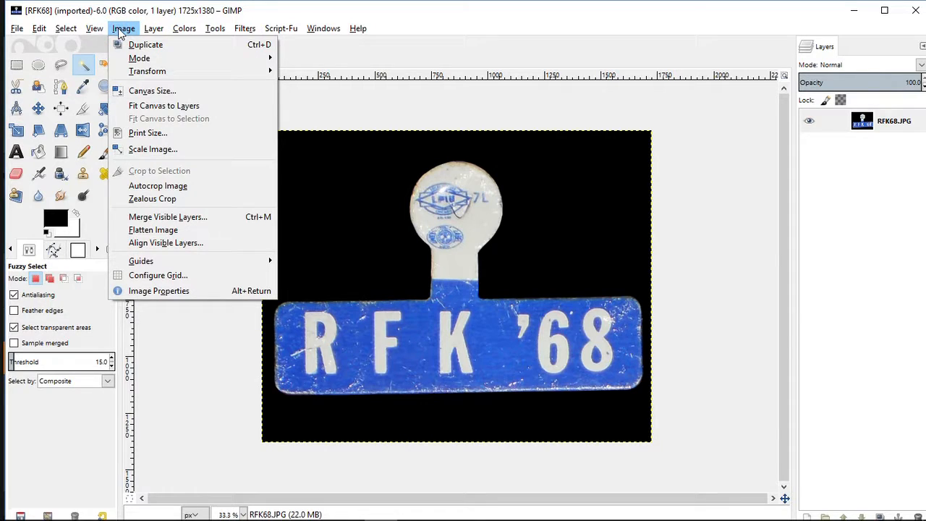
click(145, 149)
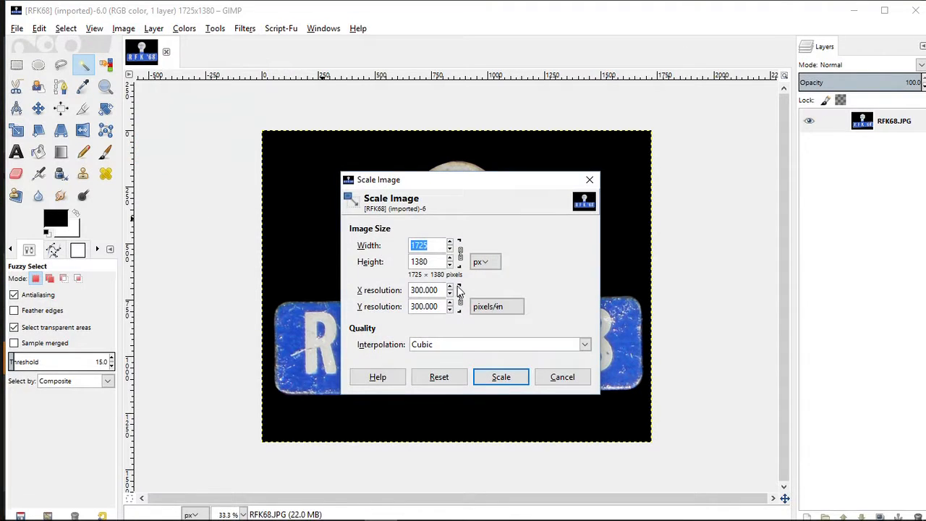
click(449, 250)
click(450, 243)
click(450, 243)
click(449, 250)
click(449, 251)
click(449, 250)
click(449, 250)
click(499, 376)
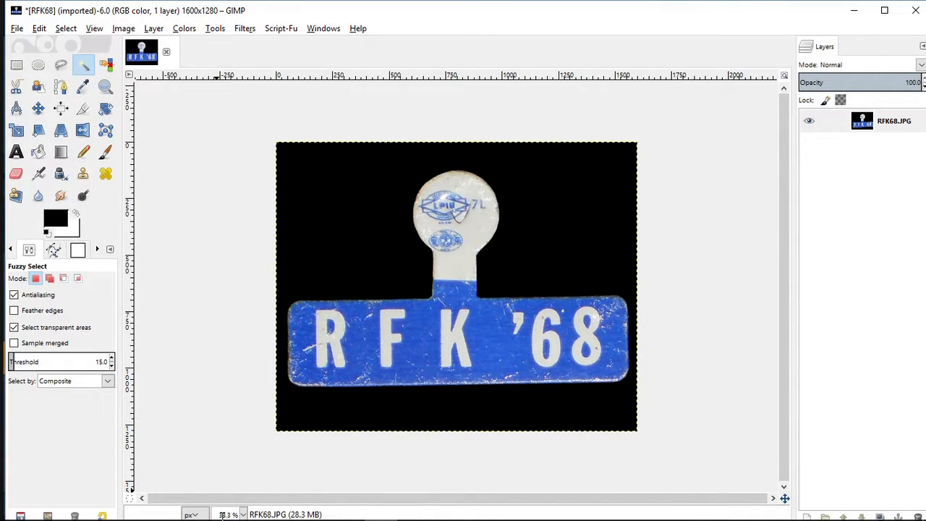
Step: Examine the scaled RFK '68 picture at several magnifications
scroll(223, 515, up, 1)
scroll(222, 515, up, 1)
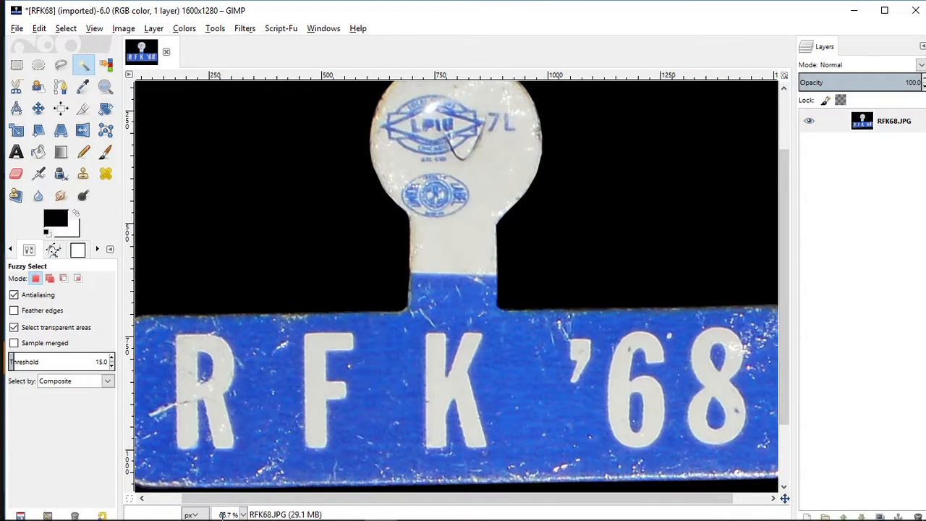
scroll(223, 515, up, 4)
scroll(223, 515, up, 1)
scroll(222, 515, down, 5)
scroll(223, 514, down, 2)
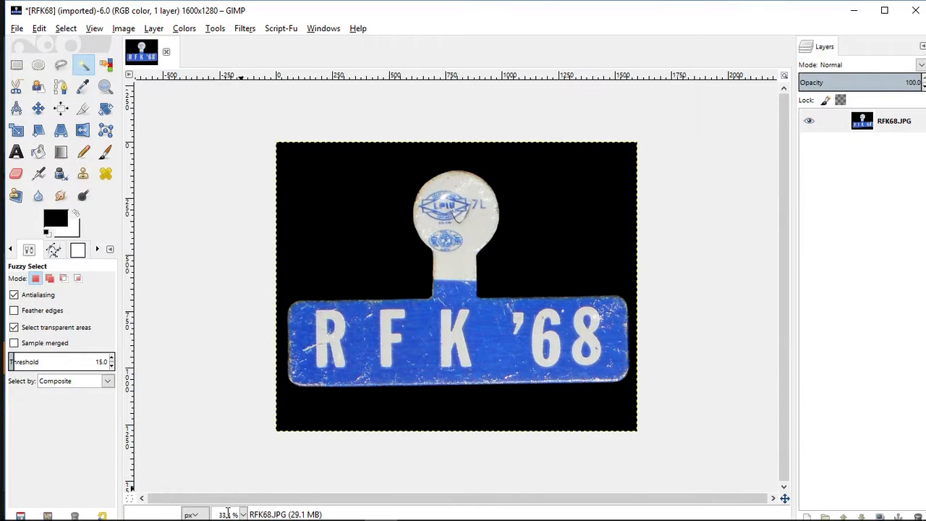
scroll(228, 512, up, 1)
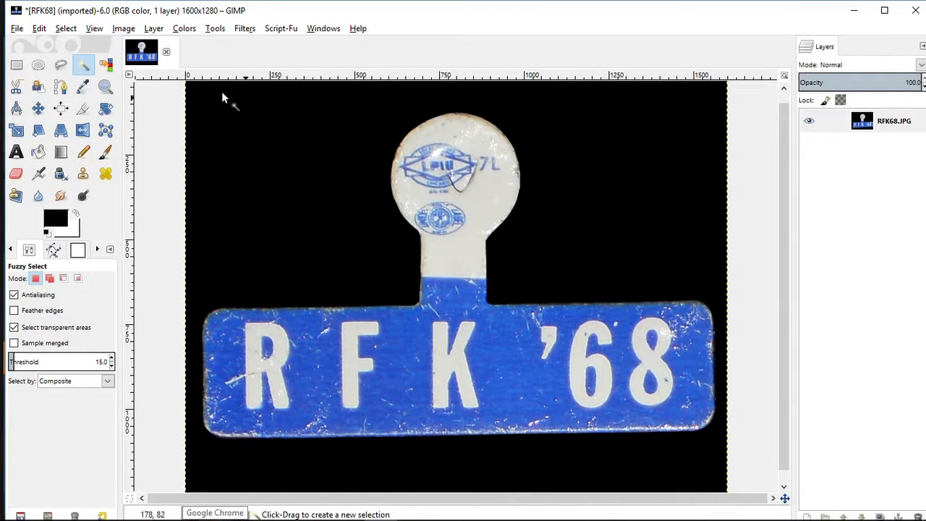
Step: Export the scaled picture to the ipp folder as RFK68A.JPG
click(19, 29)
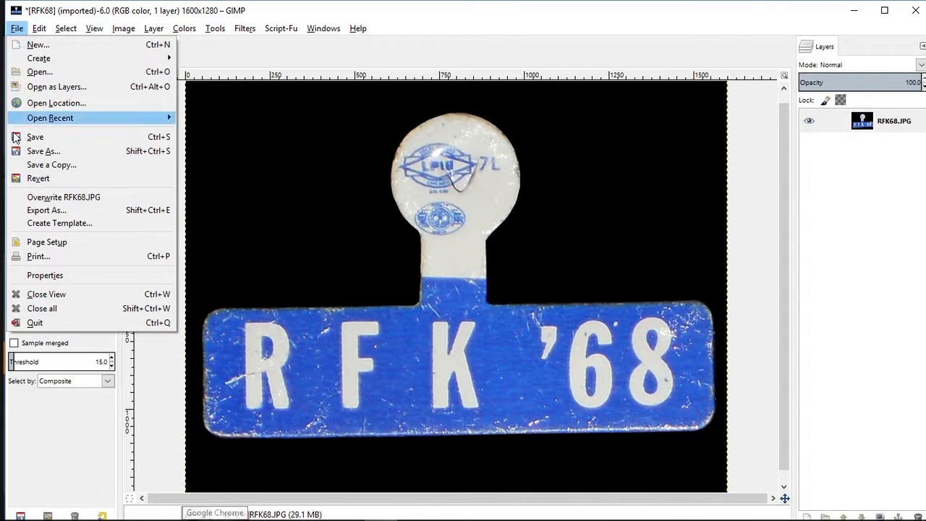
click(38, 209)
click(367, 85)
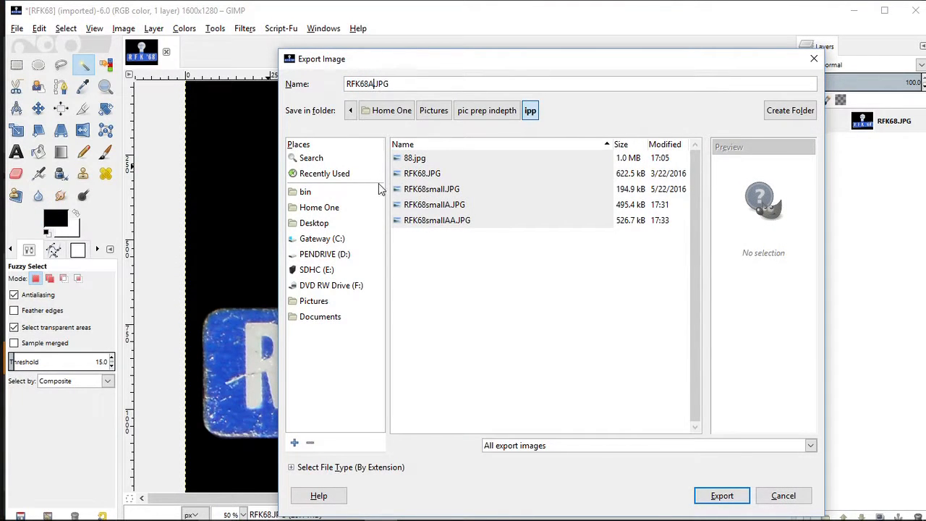
click(712, 496)
click(720, 495)
click(464, 341)
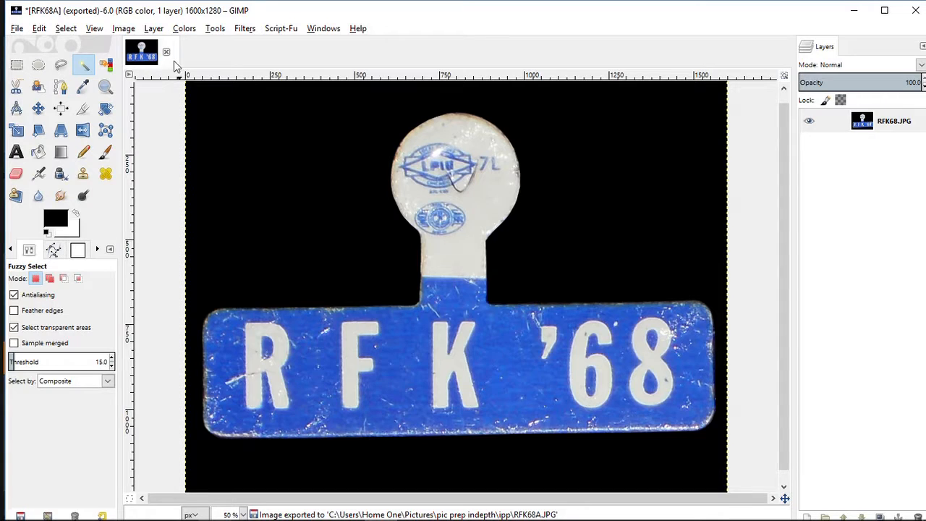
Step: Close the RFK68A image, discarding its changes, and open 88.jpg from the ipp folder in GIMP
click(166, 52)
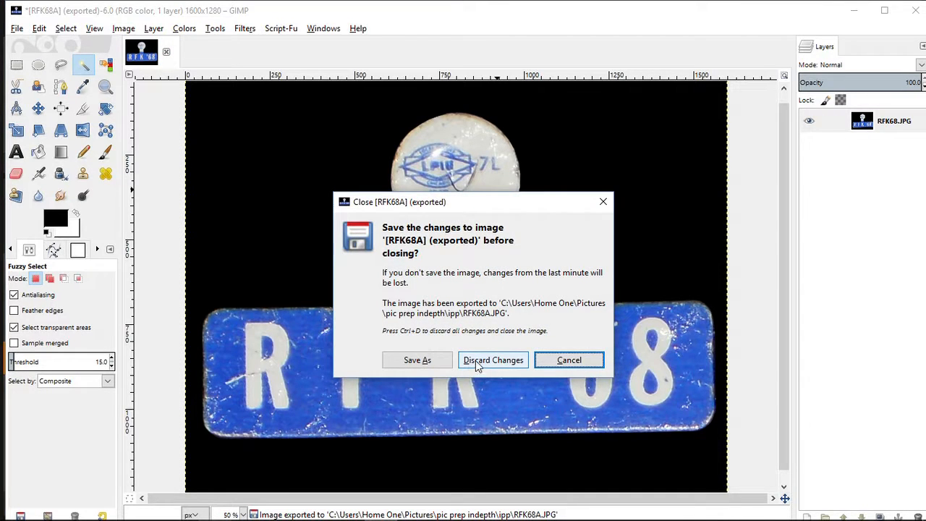
click(477, 362)
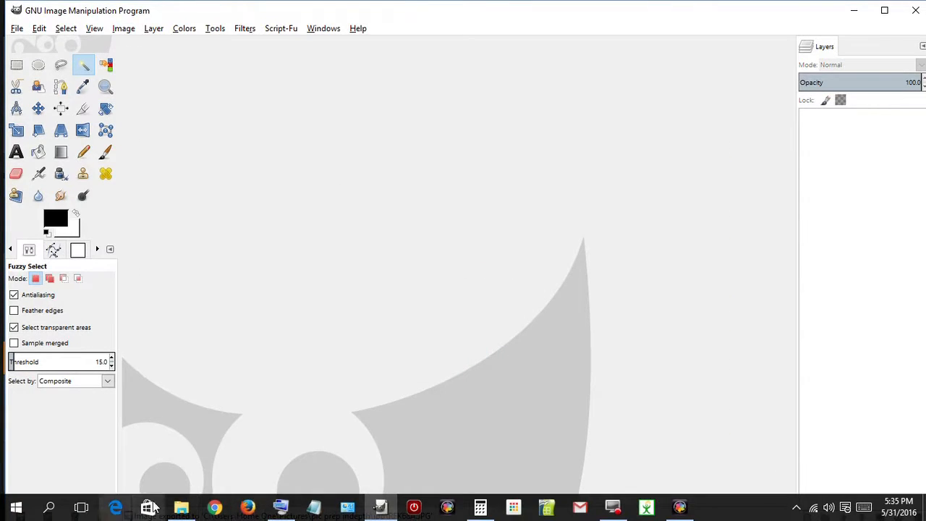
click(181, 507)
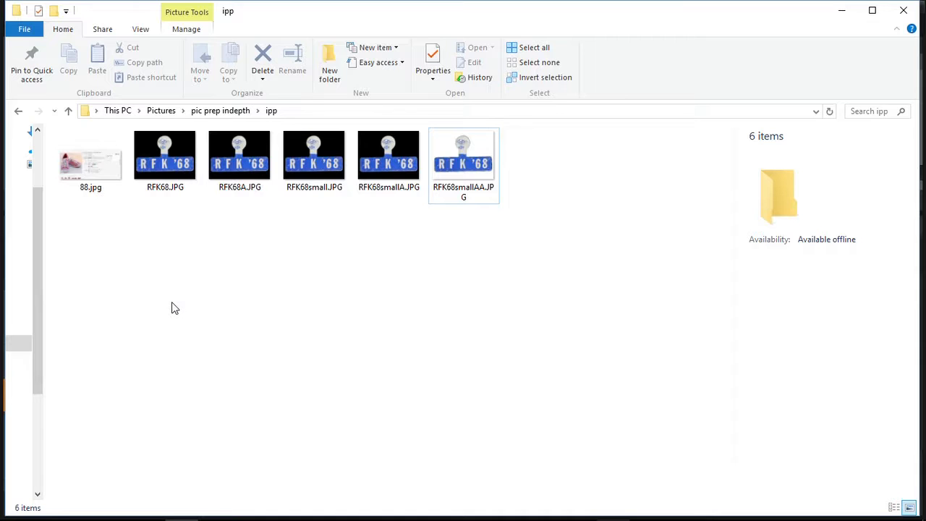
drag(93, 168, 401, 326)
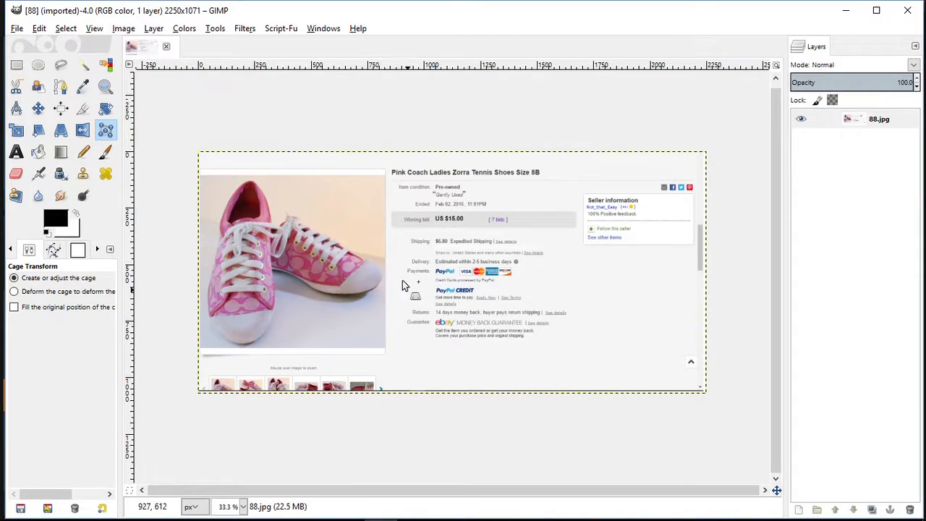
Step: Try cropping the image to the pink shoe photo with a rectangular selection of about 834 × 774 px
click(17, 67)
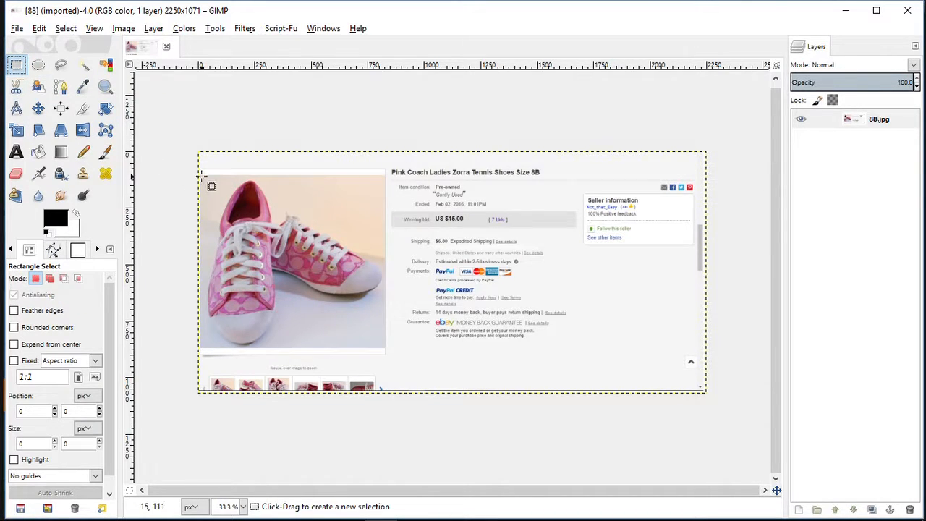
drag(200, 175, 387, 350)
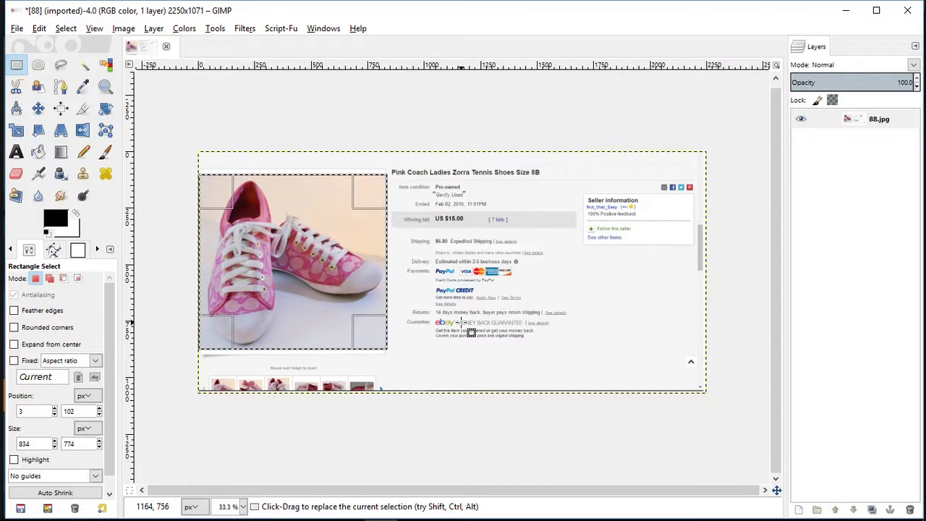
click(123, 29)
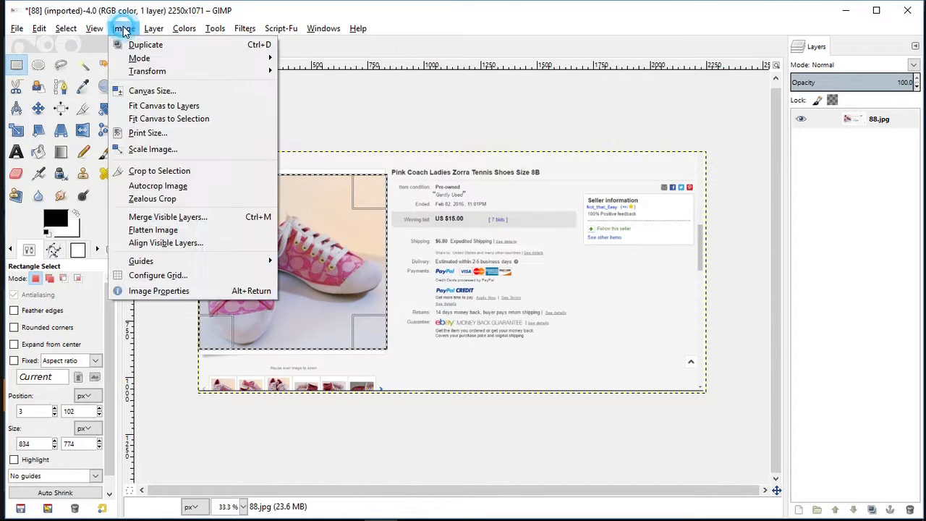
click(121, 174)
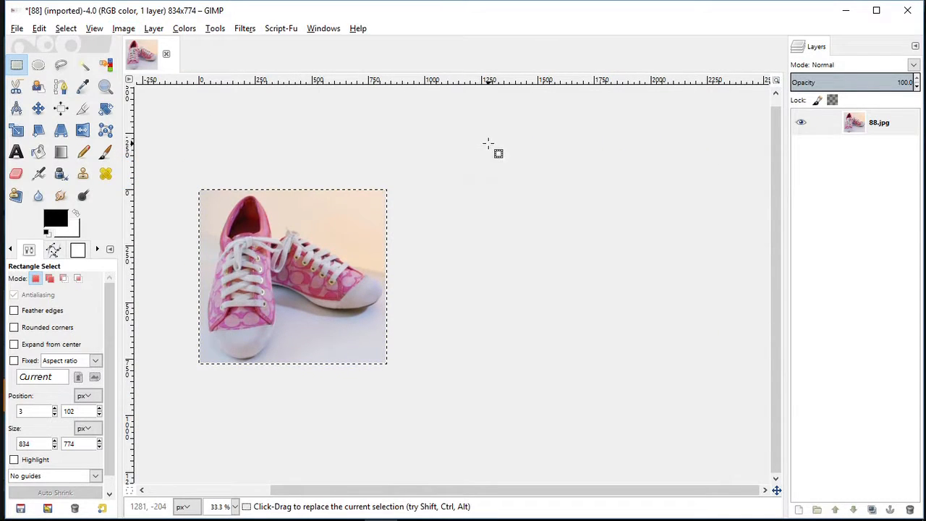
drag(387, 490, 253, 492)
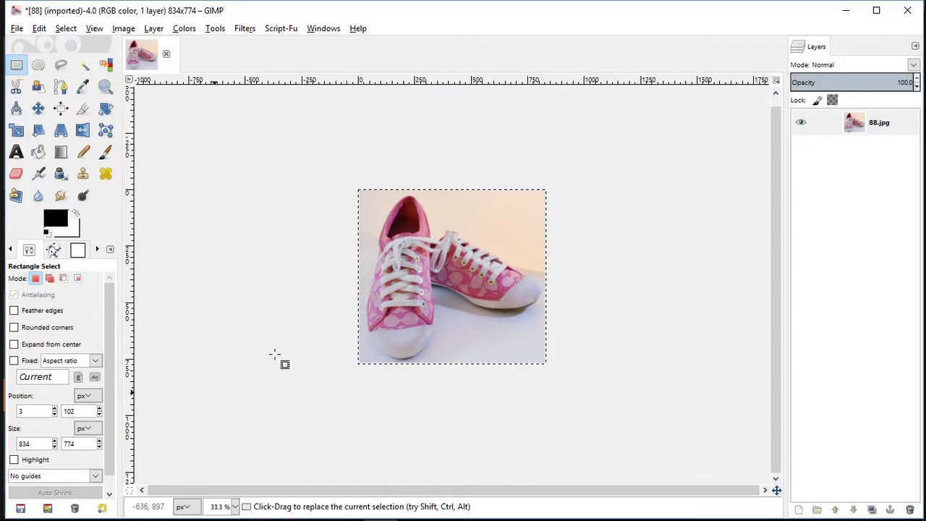
scroll(691, 213, up, 1)
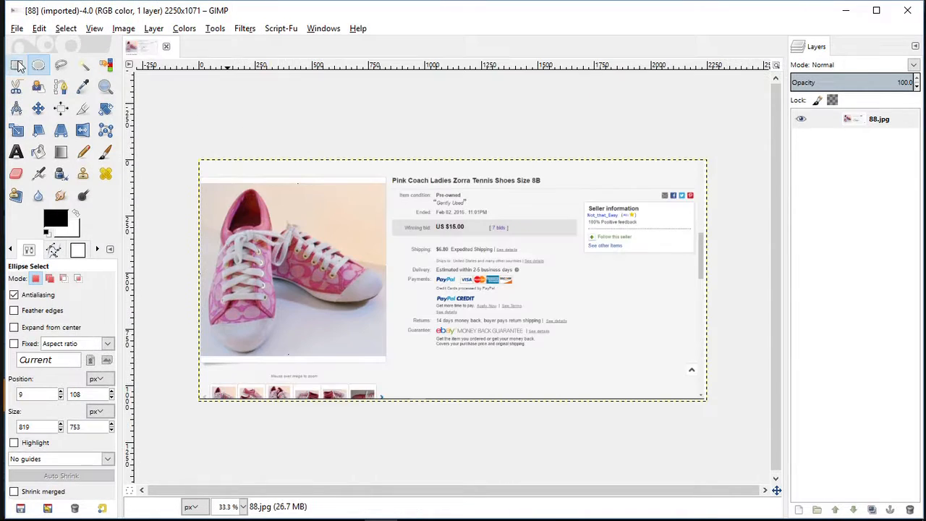
Step: Select the shoe photo with Rectangle Select and fit the selection's right edge to the photo, about 821 × 774 px
click(18, 65)
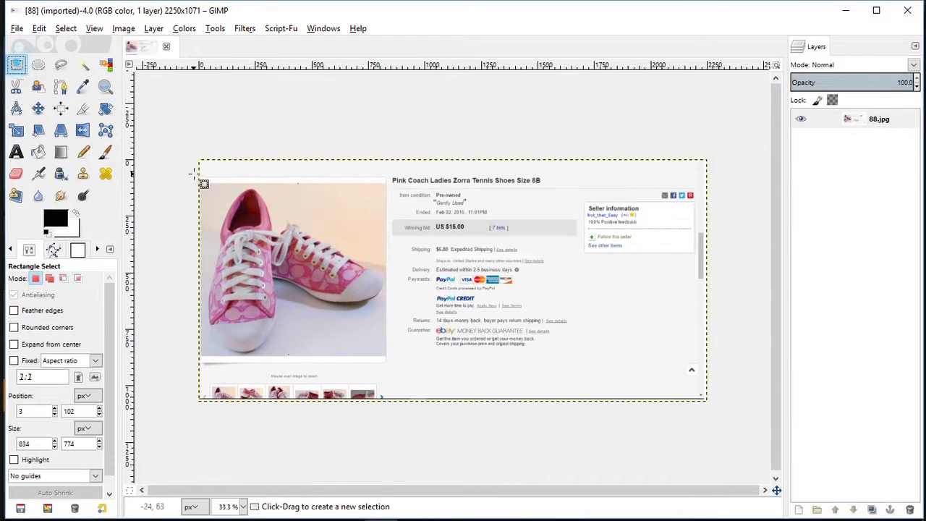
drag(201, 183, 393, 365)
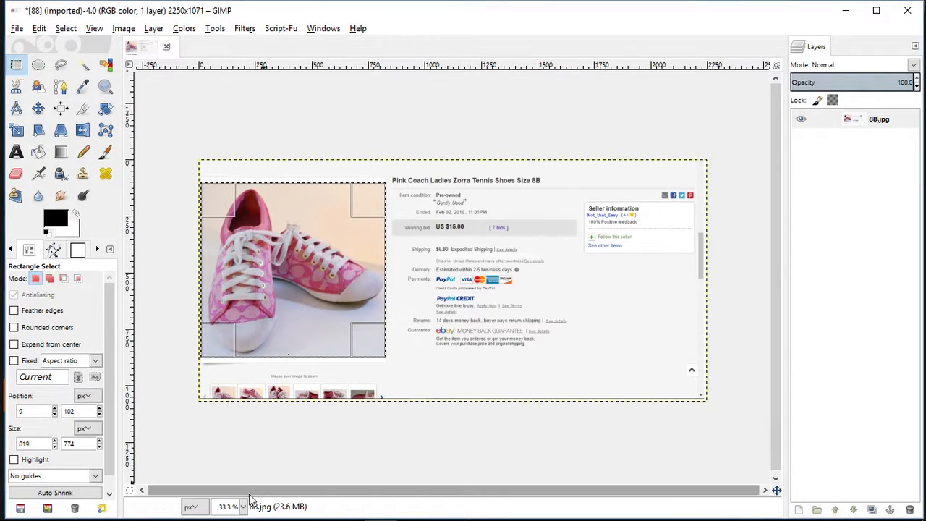
scroll(230, 507, down, 1)
scroll(228, 507, up, 4)
drag(409, 492, 340, 491)
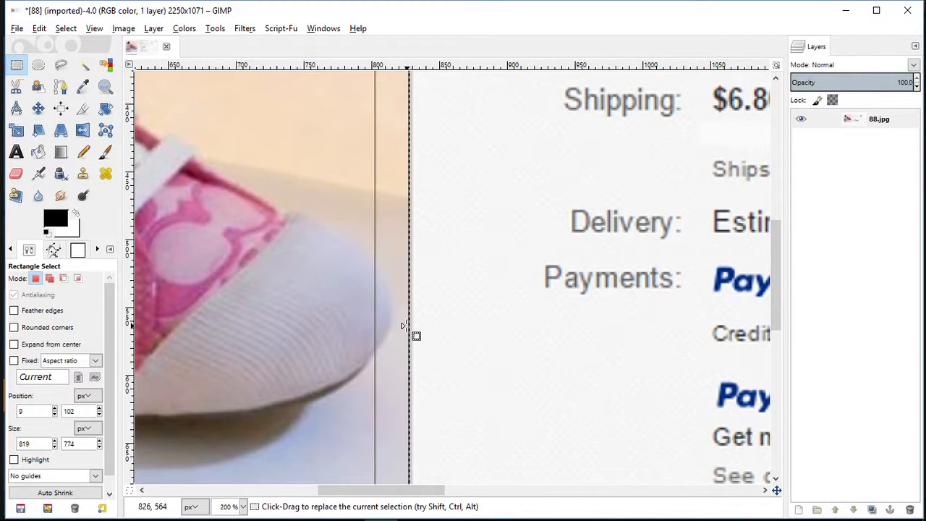
drag(393, 331, 395, 334)
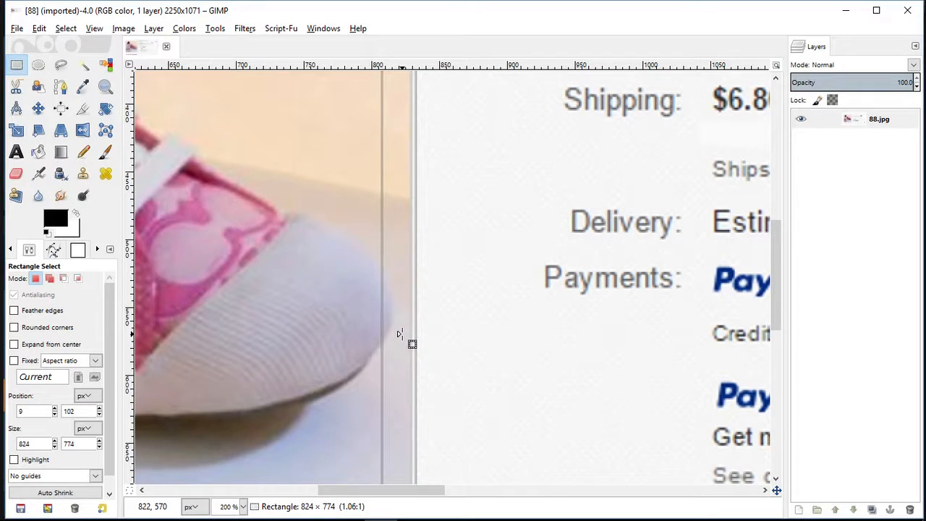
click(395, 334)
Step: Tighten the selection's top-right and bottom-left corners to the photo's edges, making it about 820 × 765 px
scroll(425, 354, up, 8)
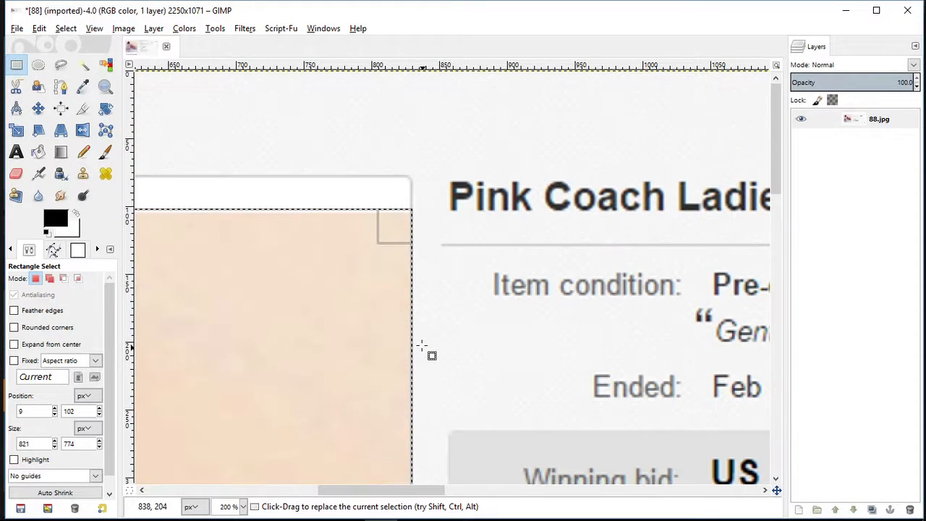
drag(395, 233, 388, 241)
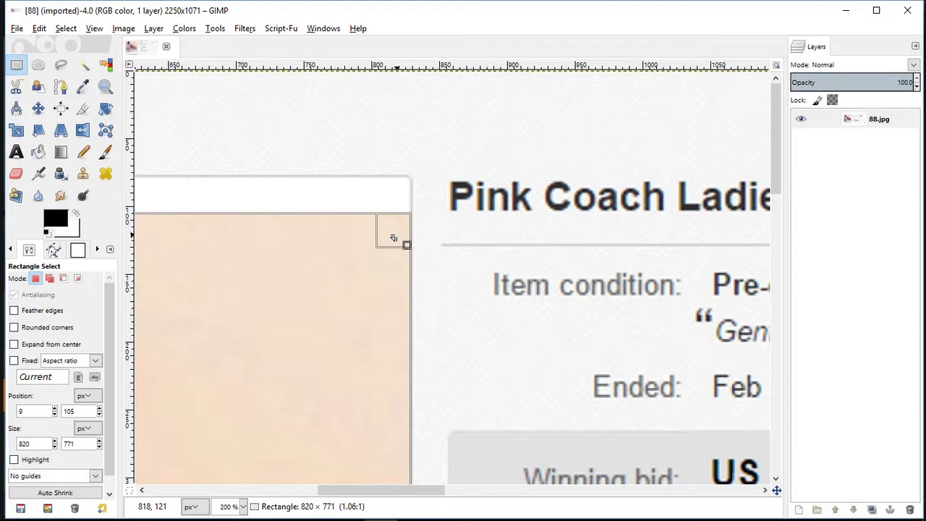
drag(401, 490, 211, 485)
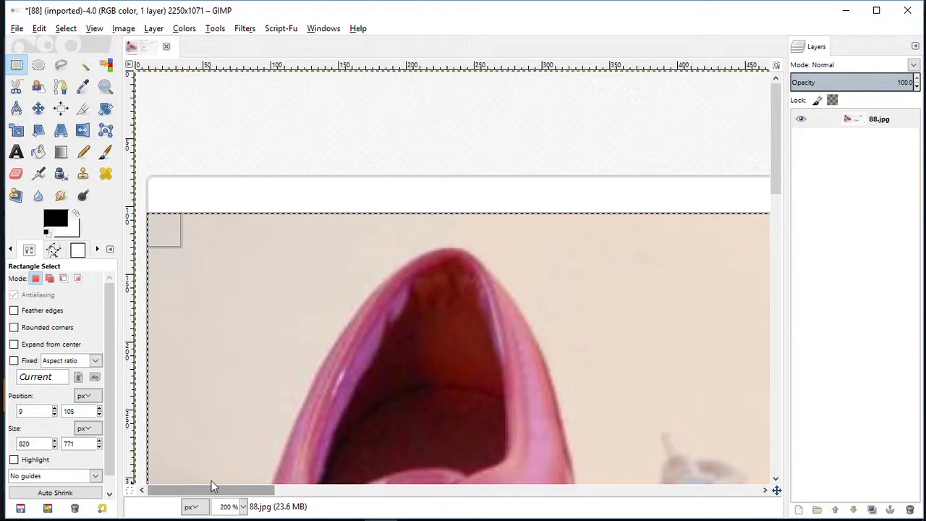
scroll(171, 273, down, 3)
scroll(171, 282, down, 10)
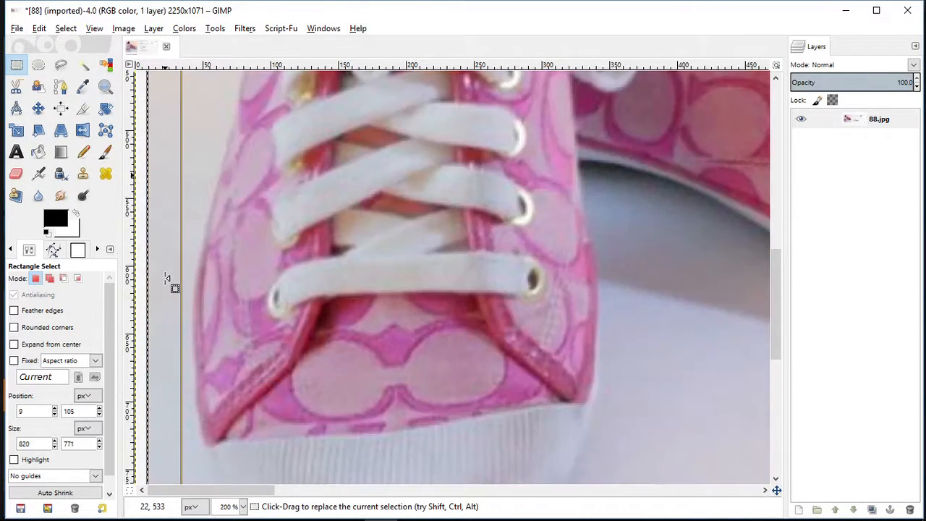
drag(156, 428, 164, 418)
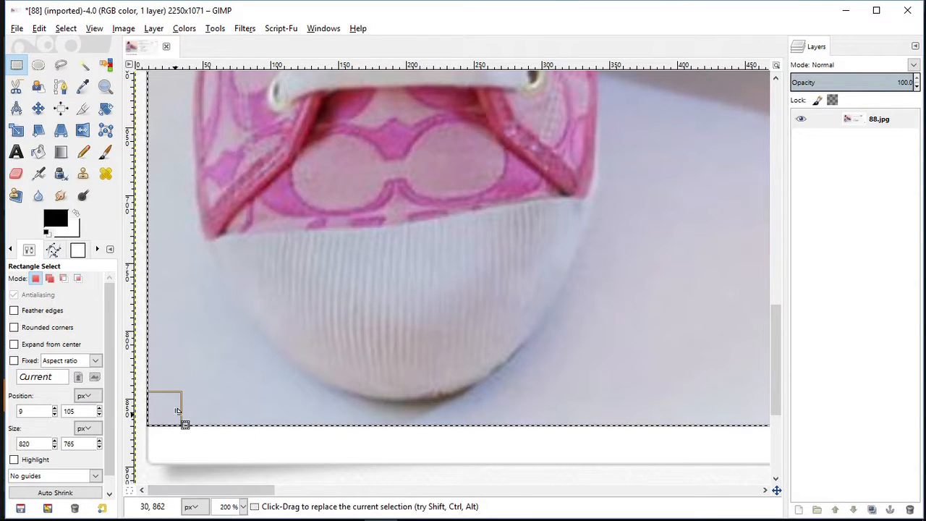
Step: Crop the image to the rectangular selection around the shoe photo
scroll(225, 506, down, 2)
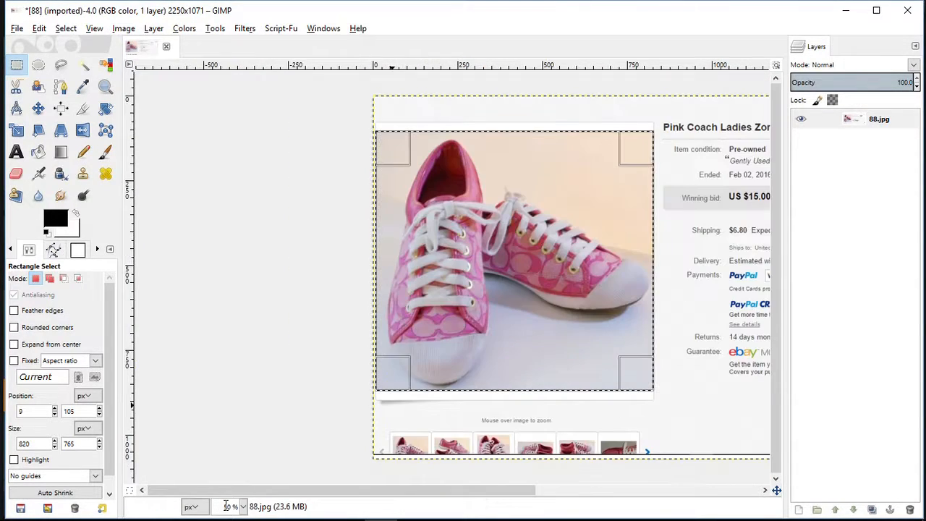
mouse_move(315, 490)
mouse_down()
mouse_move(337, 490)
mouse_move(299, 487)
mouse_up()
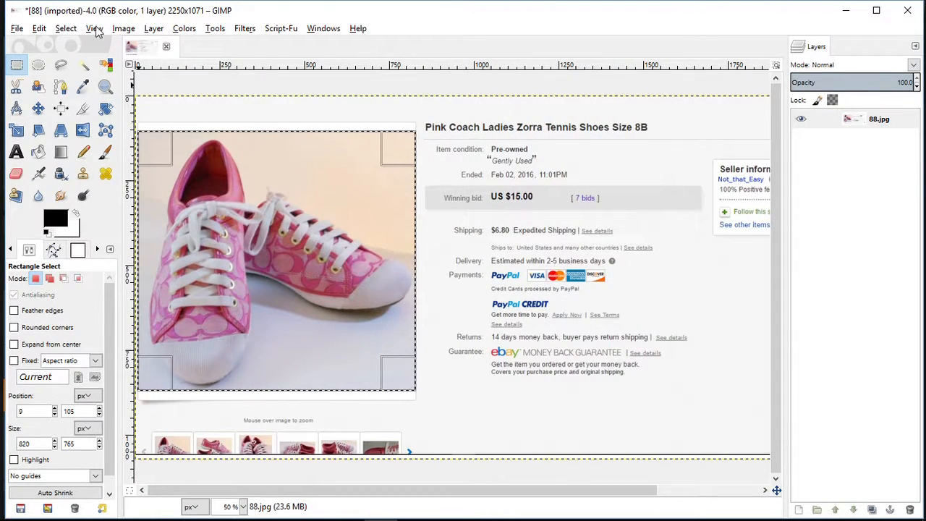
click(123, 28)
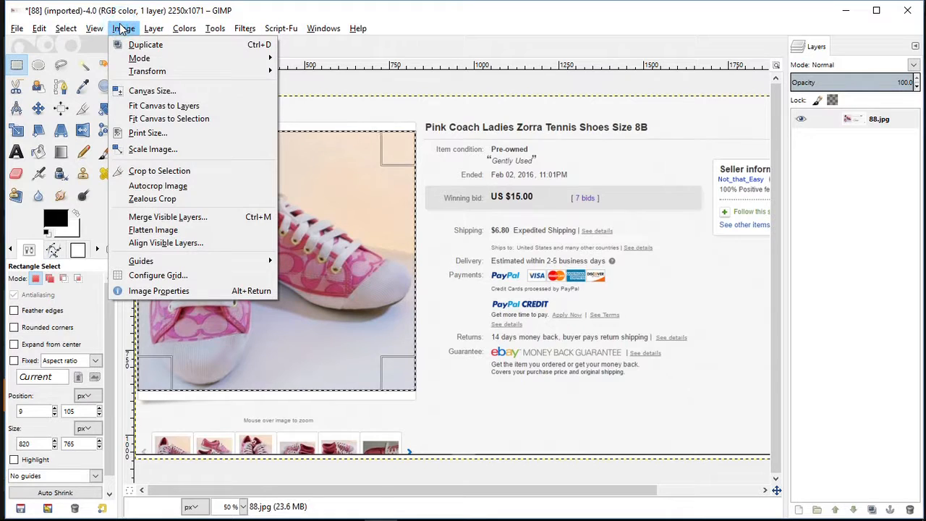
click(129, 173)
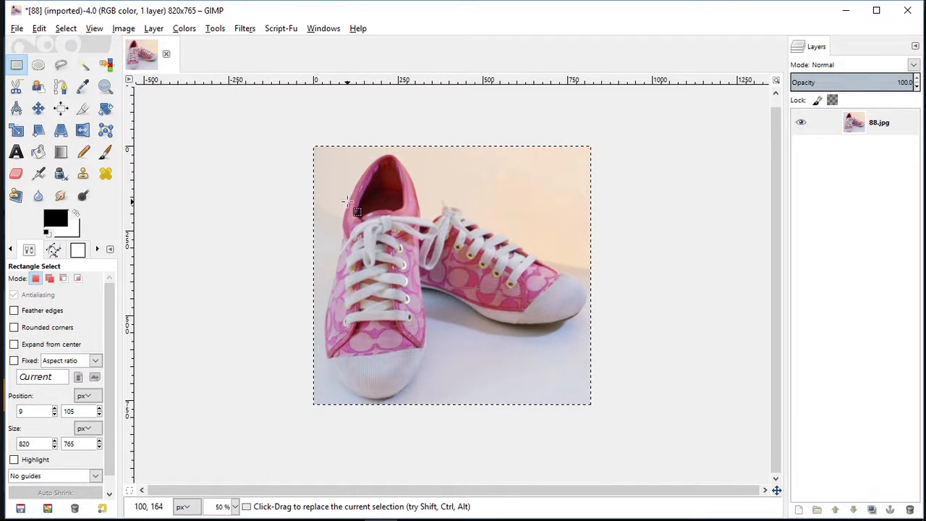
Step: Try the automatic Levels correction on the cropped shoe photo twice, resetting and cancelling it each time
click(185, 29)
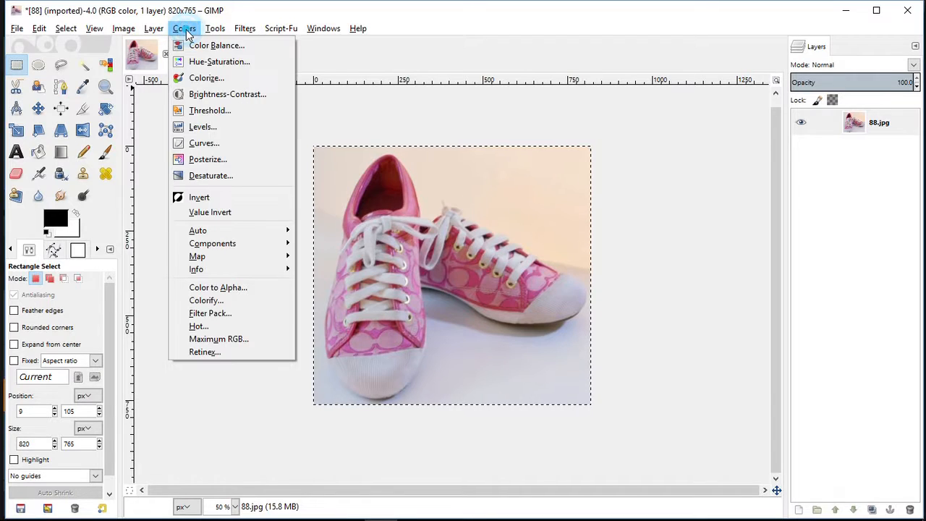
click(196, 128)
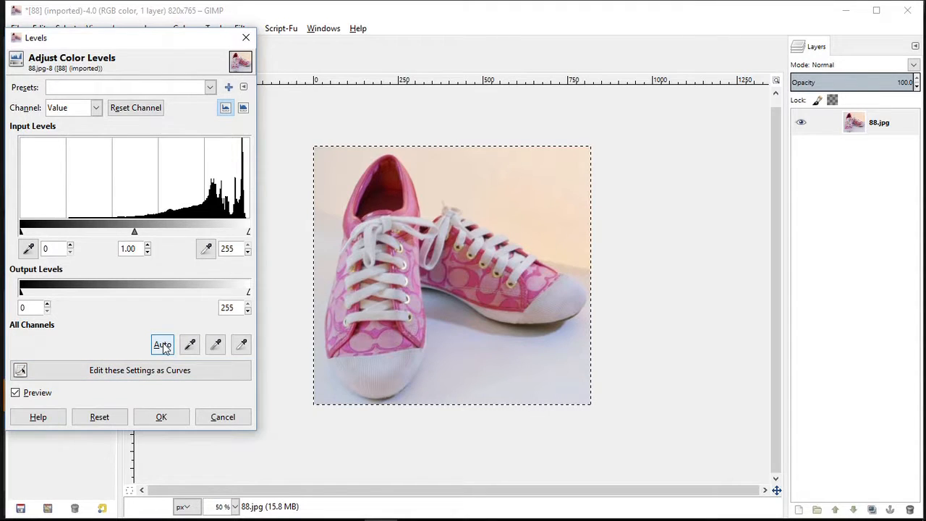
click(162, 345)
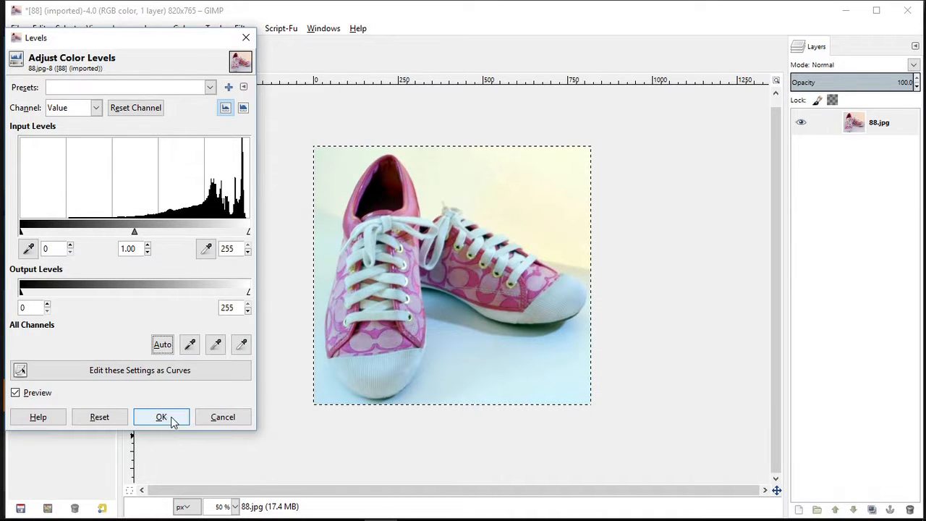
click(101, 418)
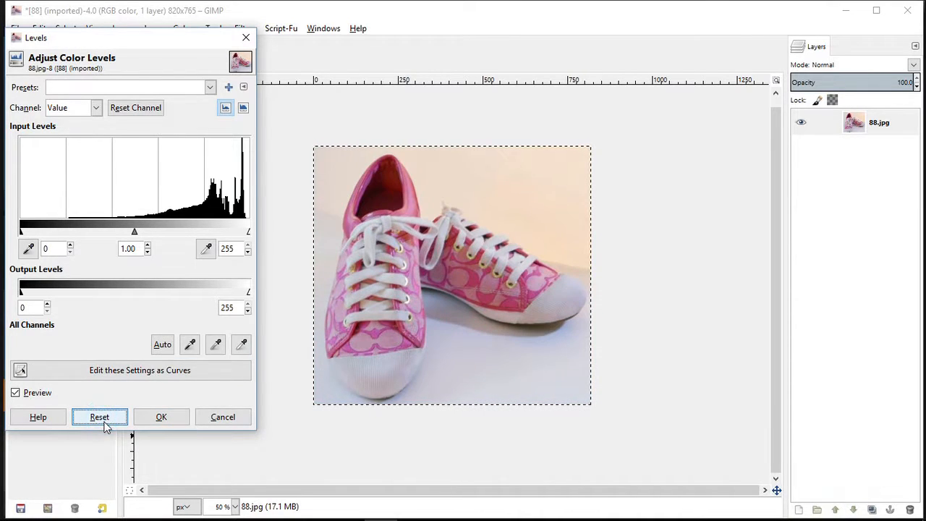
click(223, 417)
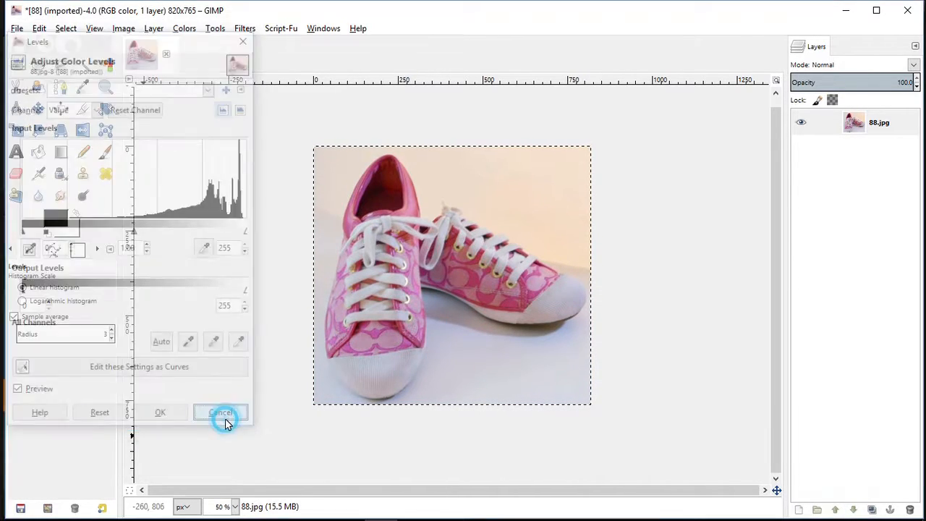
click(184, 29)
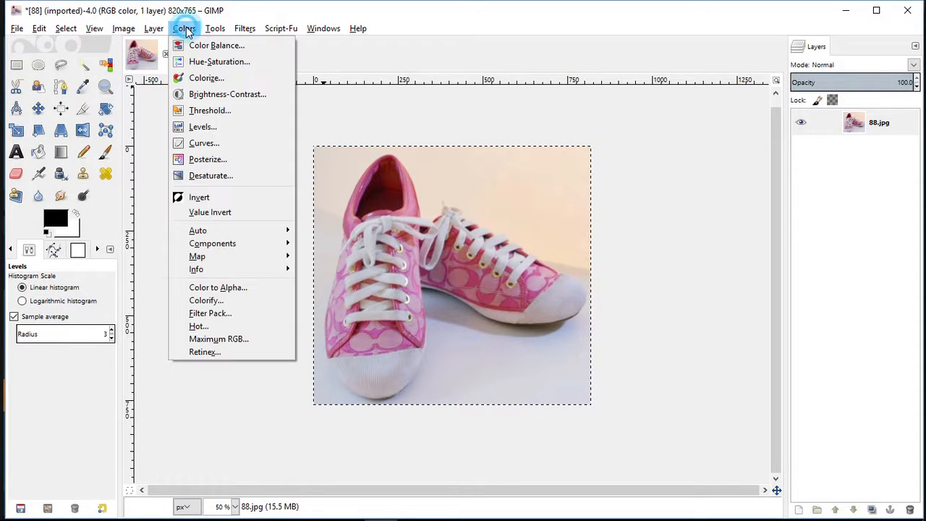
click(200, 129)
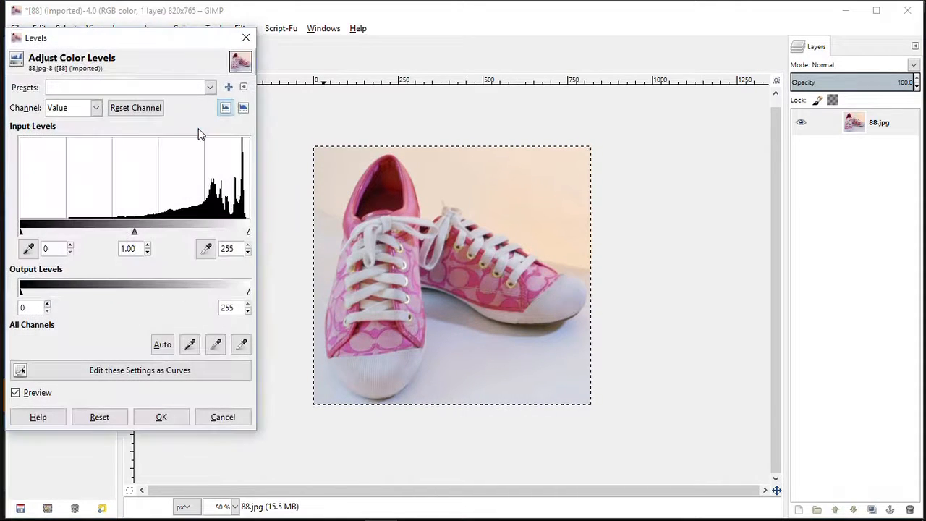
click(162, 344)
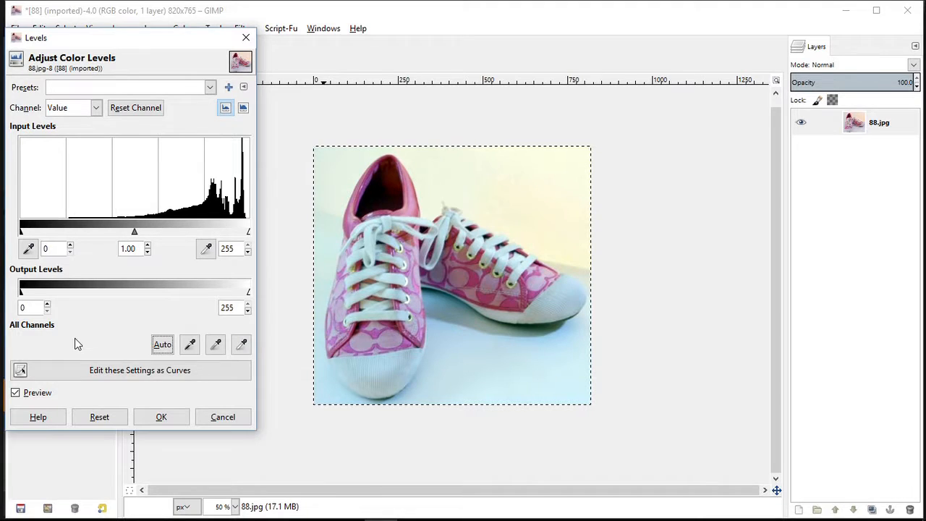
click(99, 417)
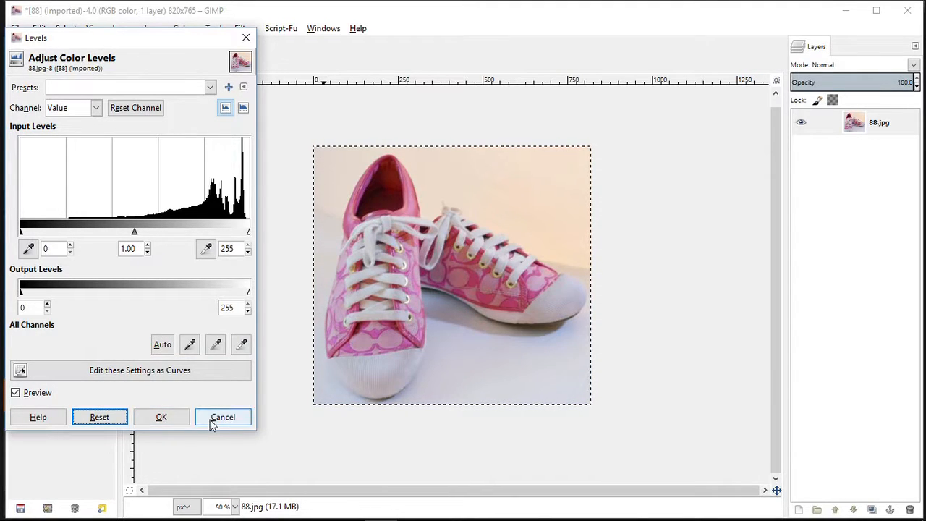
click(214, 417)
Step: Open Curves for the shoe photo, try pulling the Value curve's midpoint slightly down, and reset the curve
click(190, 29)
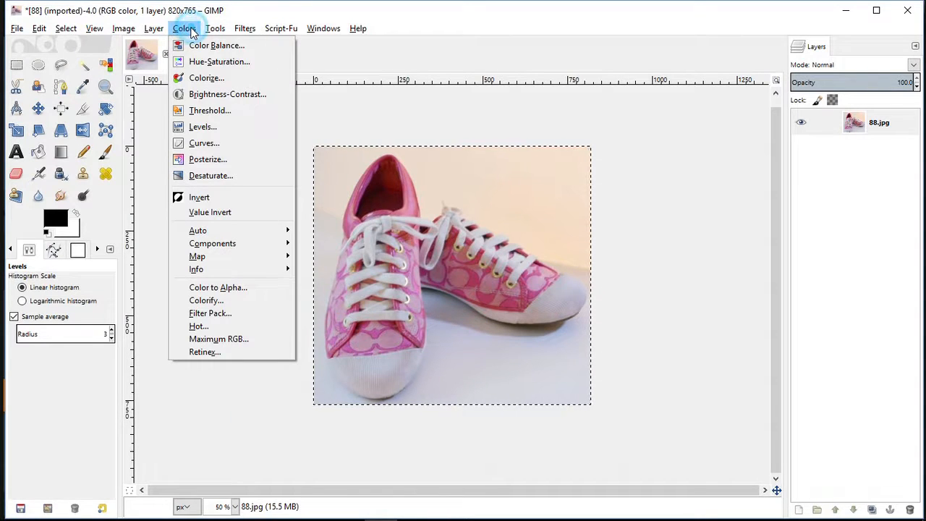
click(196, 146)
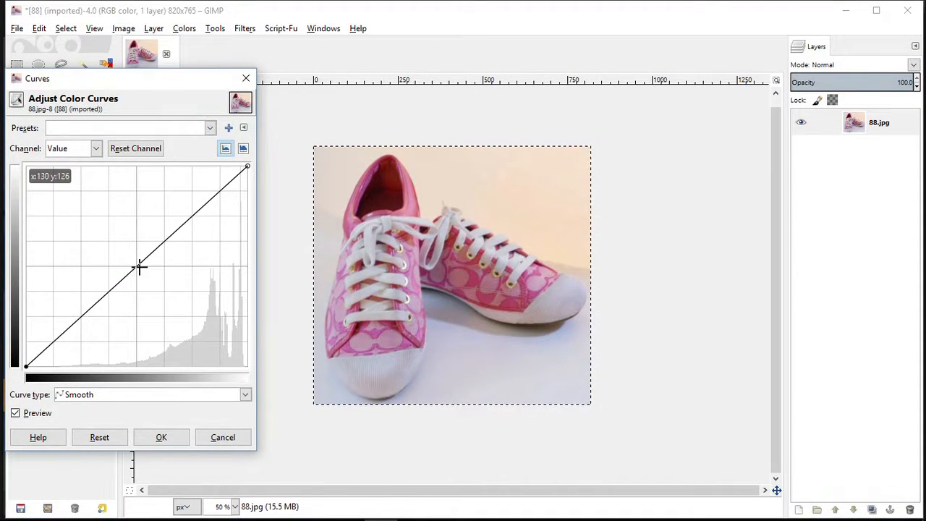
mouse_move(136, 267)
mouse_down()
mouse_move(108, 243)
mouse_move(179, 310)
mouse_move(140, 276)
mouse_up()
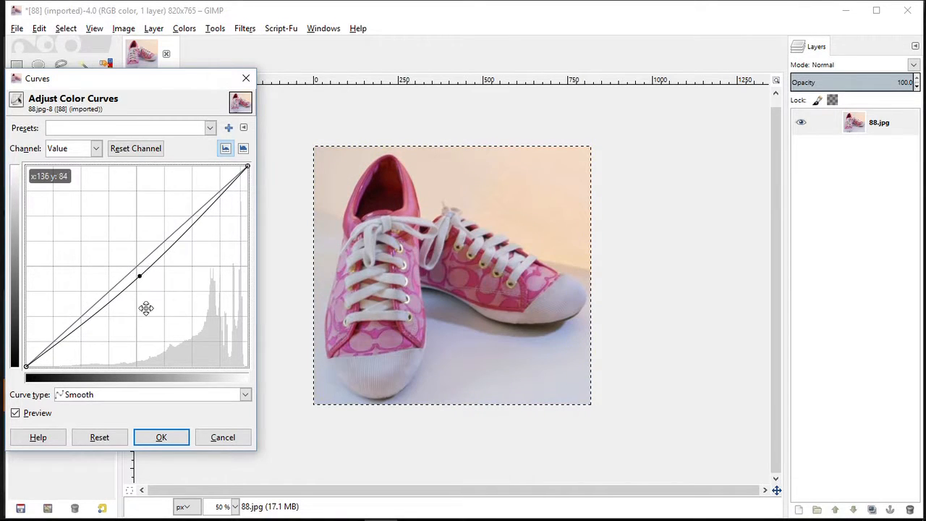
click(101, 438)
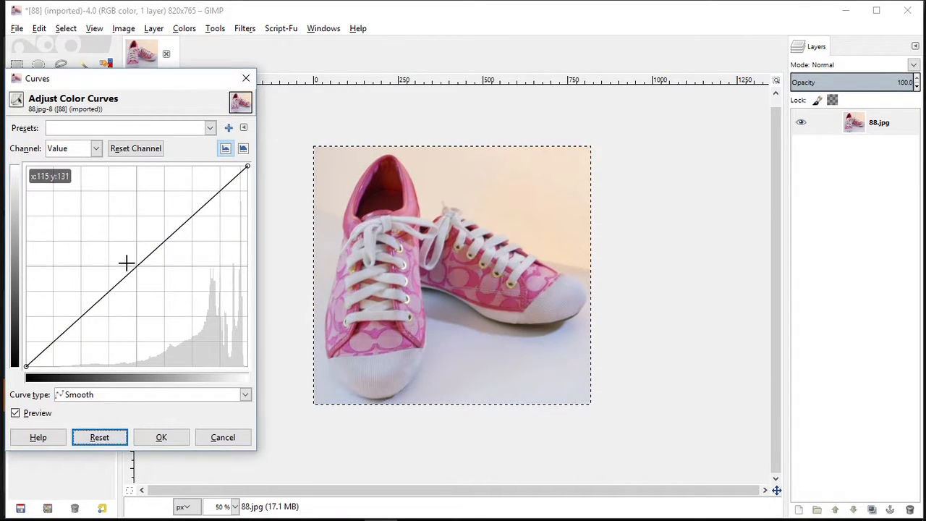
Step: Try lifting the Value curve with five points, including about 185/223, 60/91 and 13/47, and reset the curve
drag(138, 267, 127, 261)
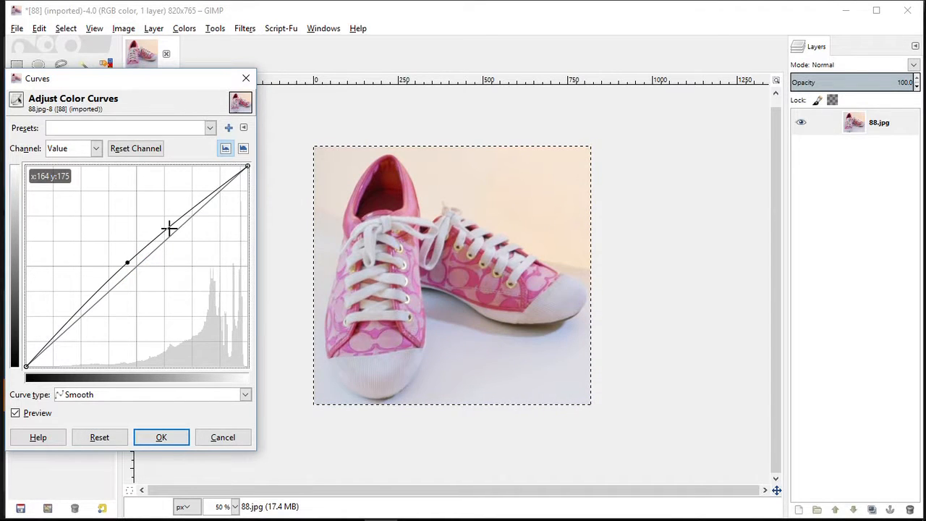
drag(167, 228, 160, 222)
drag(195, 194, 186, 190)
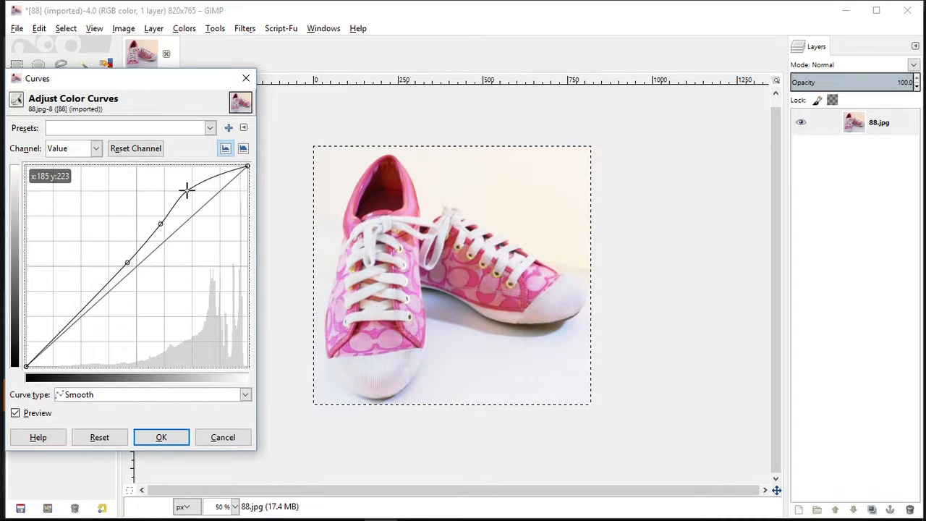
drag(85, 302, 78, 294)
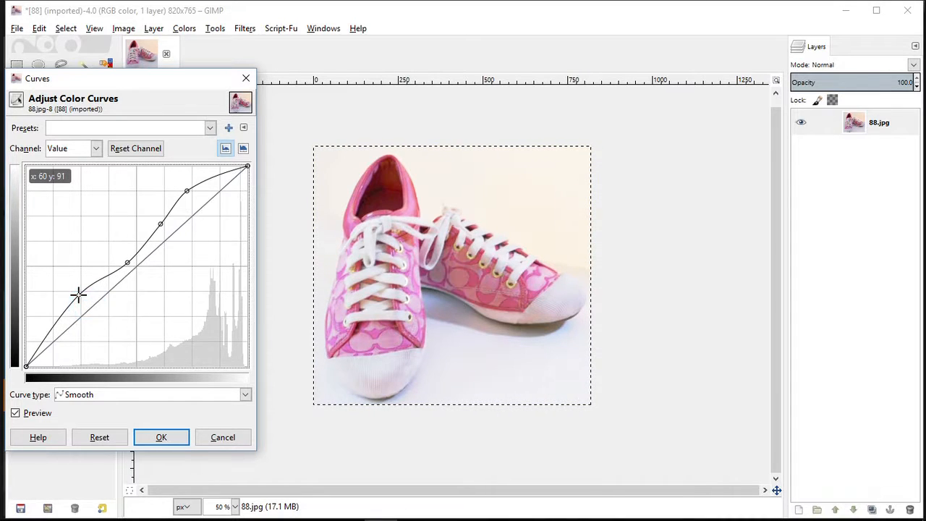
drag(49, 332, 38, 327)
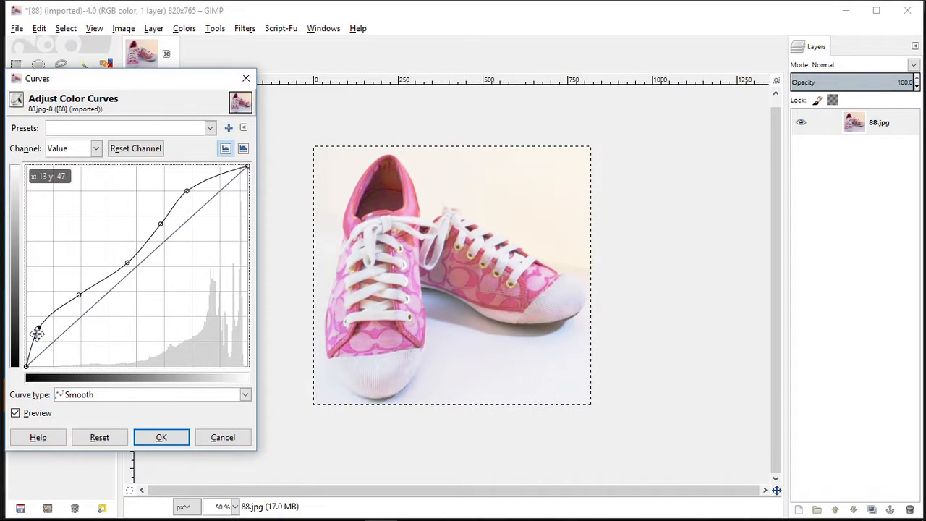
click(101, 438)
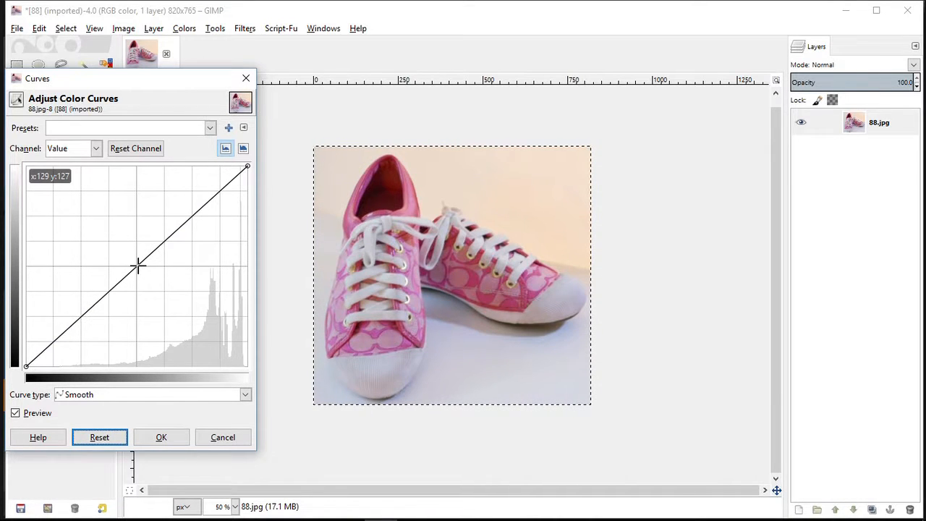
Step: Try an exaggerated wavy Value curve, raising the shadows steeply and dipping the midtones, and reset the curve
drag(136, 266, 115, 240)
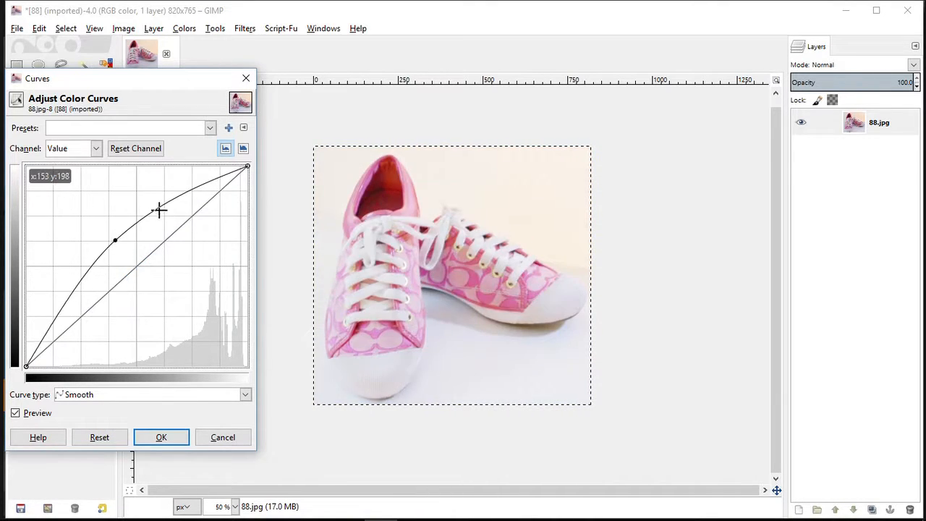
click(136, 273)
drag(65, 309, 137, 310)
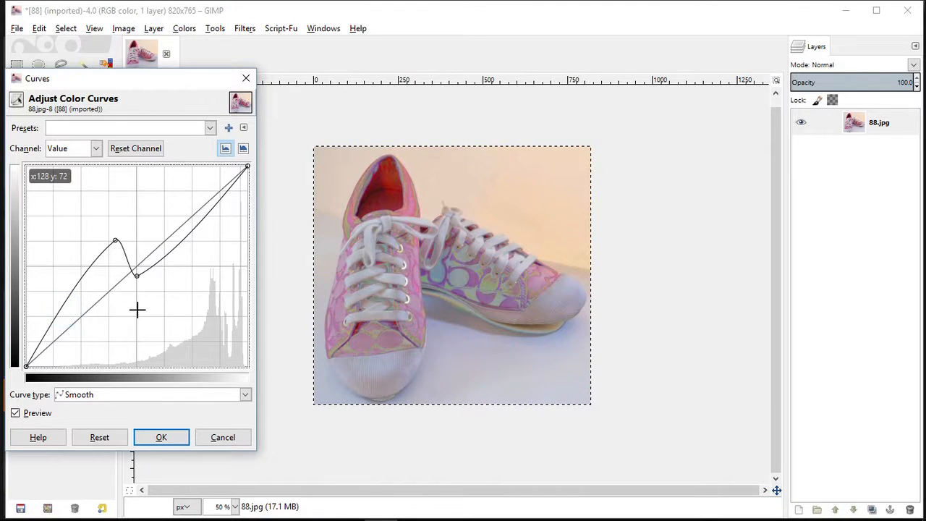
drag(180, 256, 174, 219)
drag(73, 285, 52, 217)
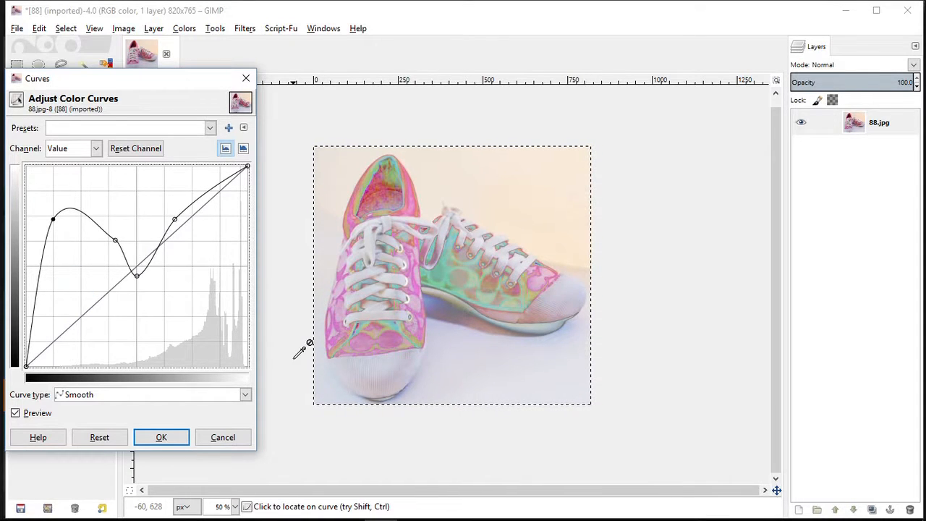
click(99, 438)
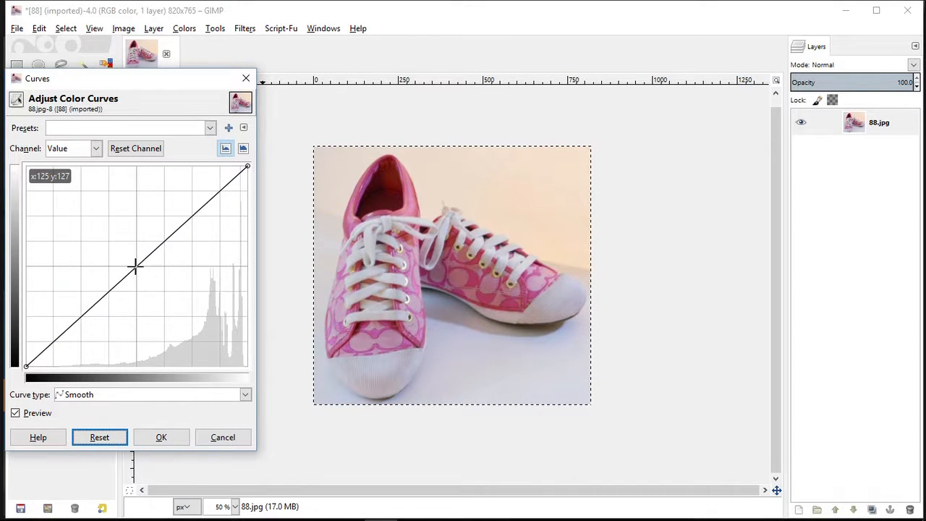
Step: Brighten the shoe photo by raising the Value curve's midpoint to about x 108, y 145, and apply it
drag(137, 266, 118, 250)
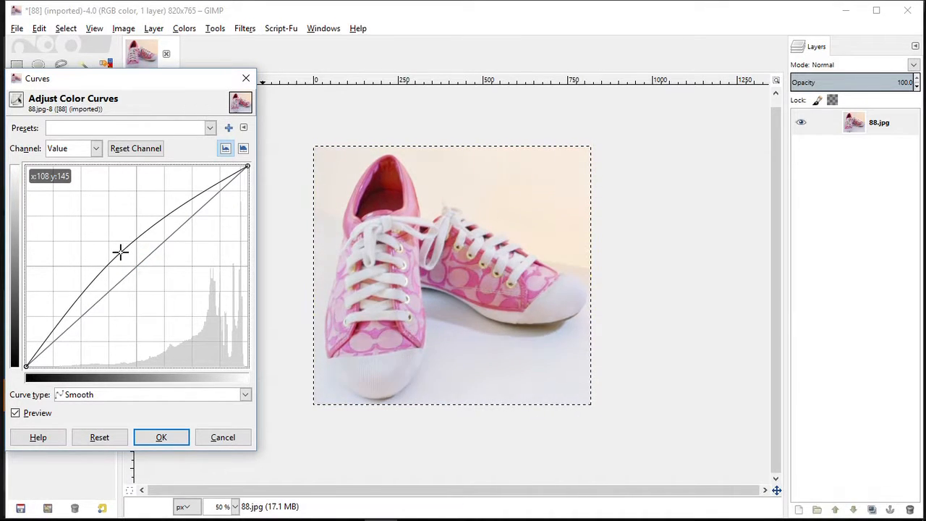
click(159, 439)
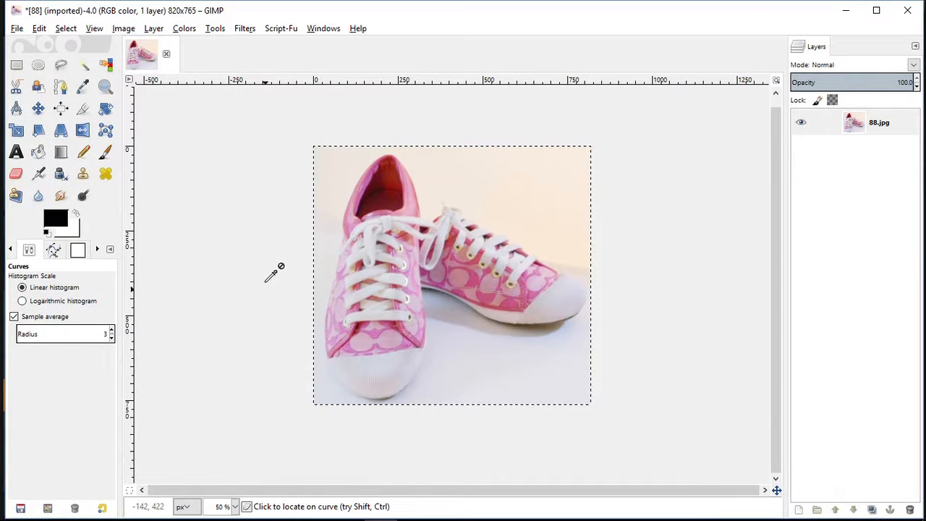
Step: Export the brightened shoe photo as 88A.jpg in the ipp folder
click(15, 30)
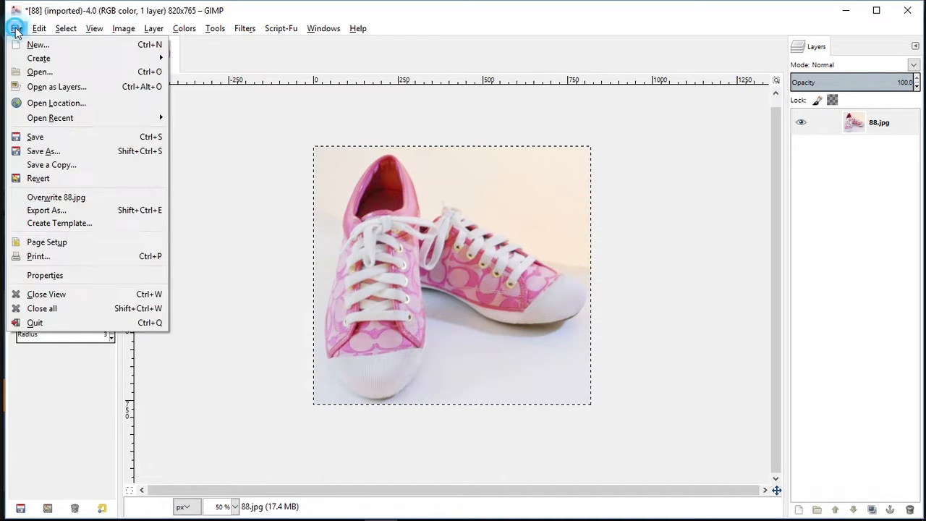
click(37, 211)
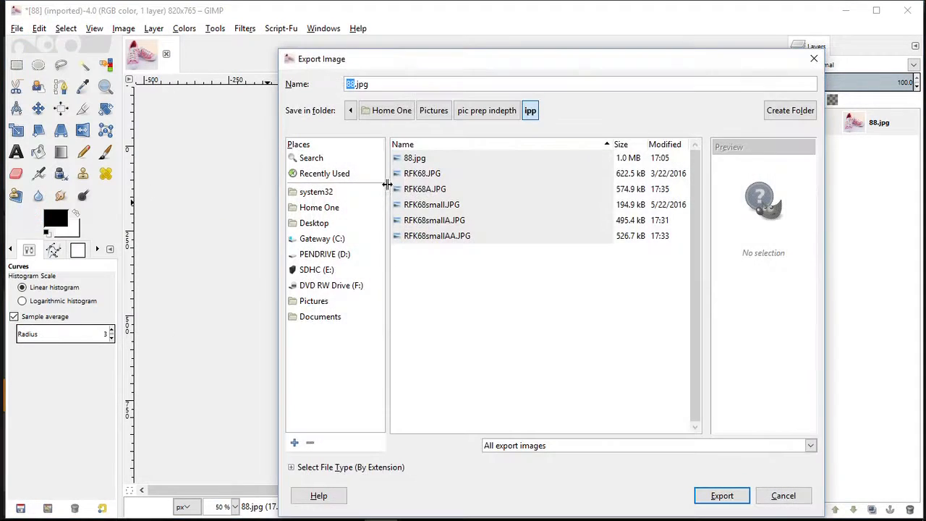
click(354, 83)
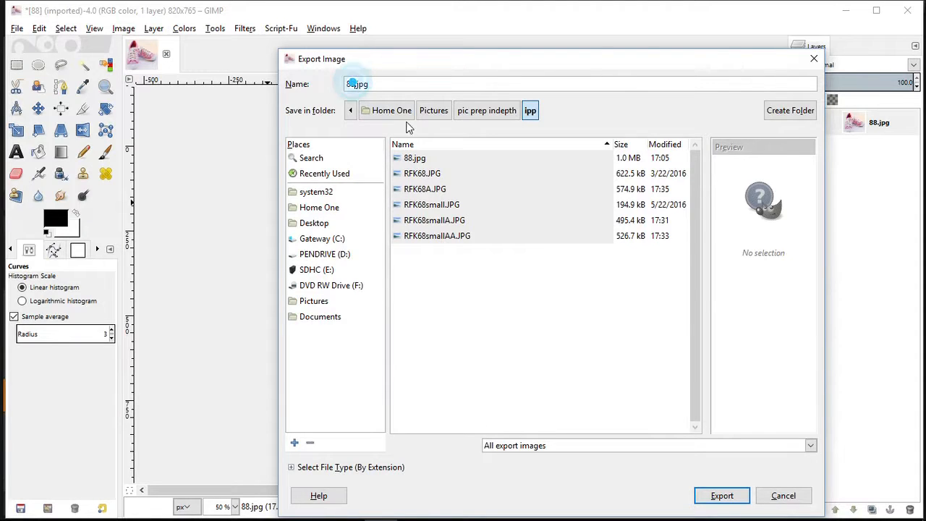
text(A)
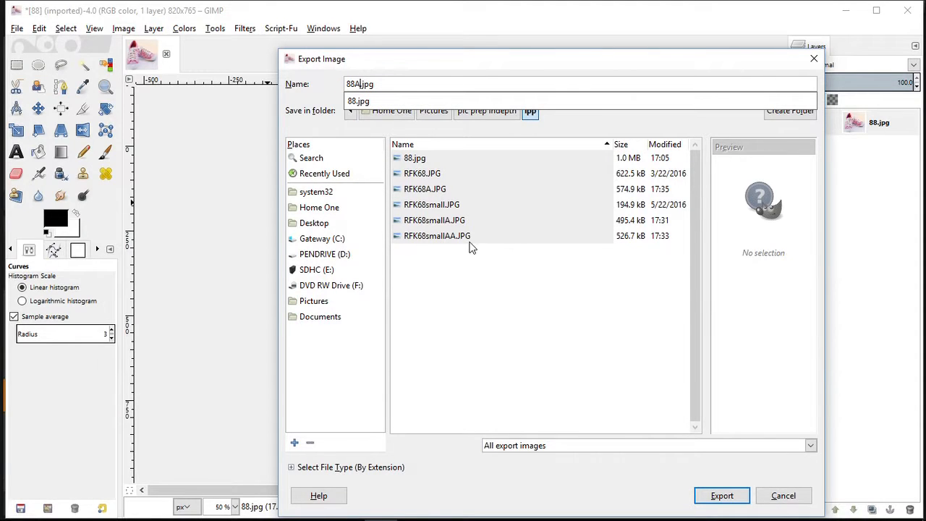
click(721, 496)
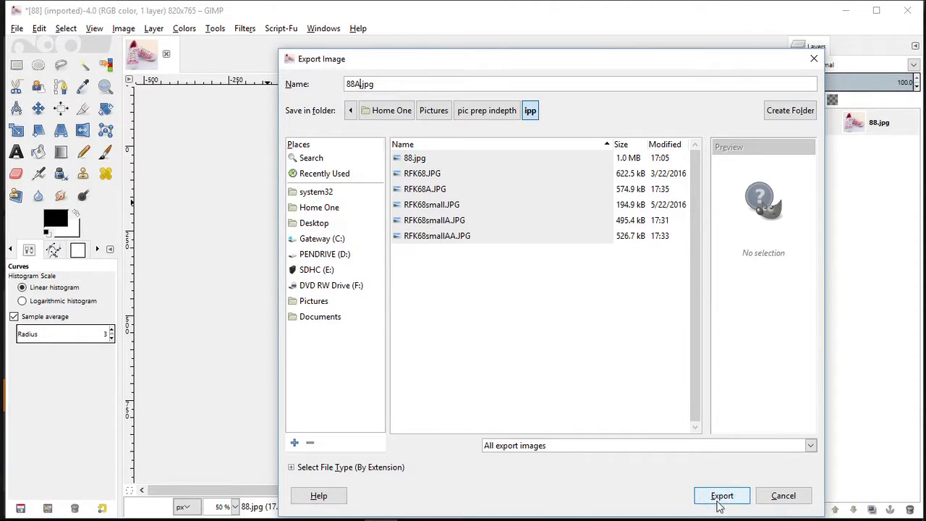
click(465, 342)
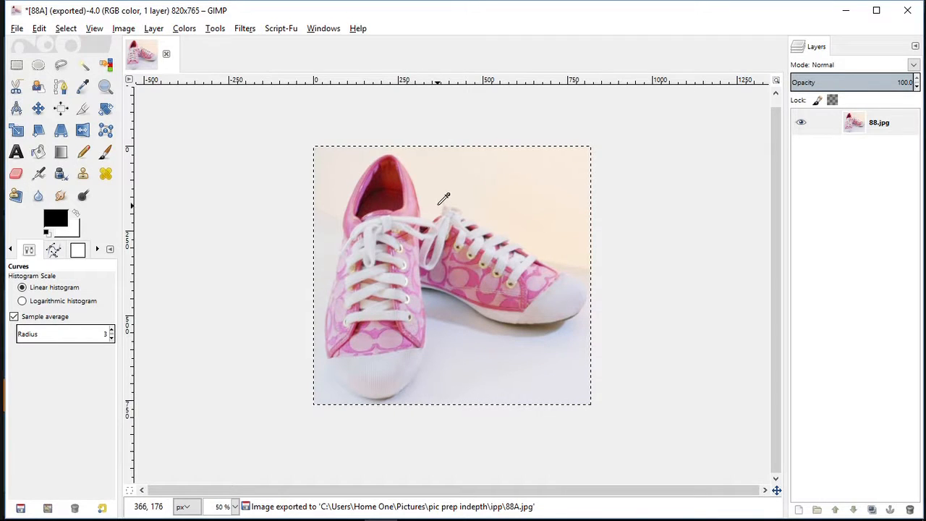
Step: Switch to the Select by Color tool and clear the rectangular selection, undoing and repeating the deselection once
click(107, 66)
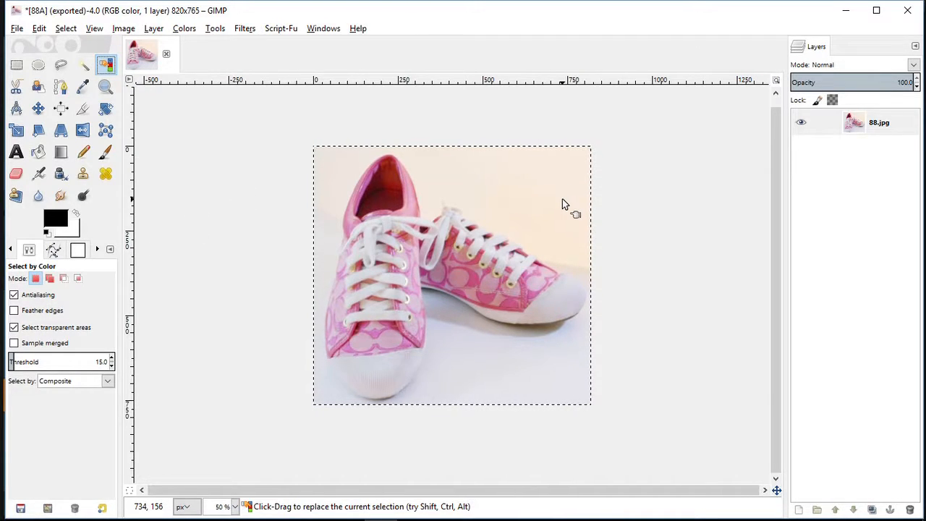
click(63, 32)
click(76, 63)
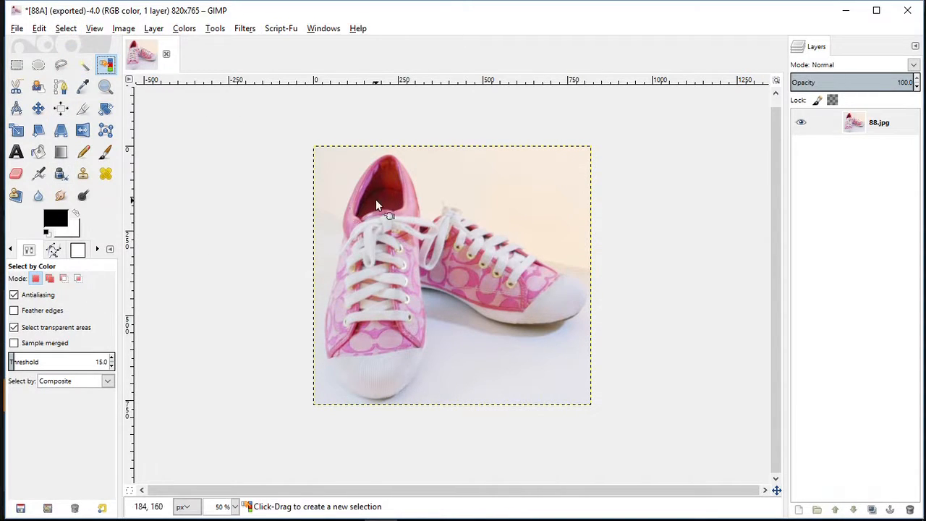
click(40, 28)
click(43, 41)
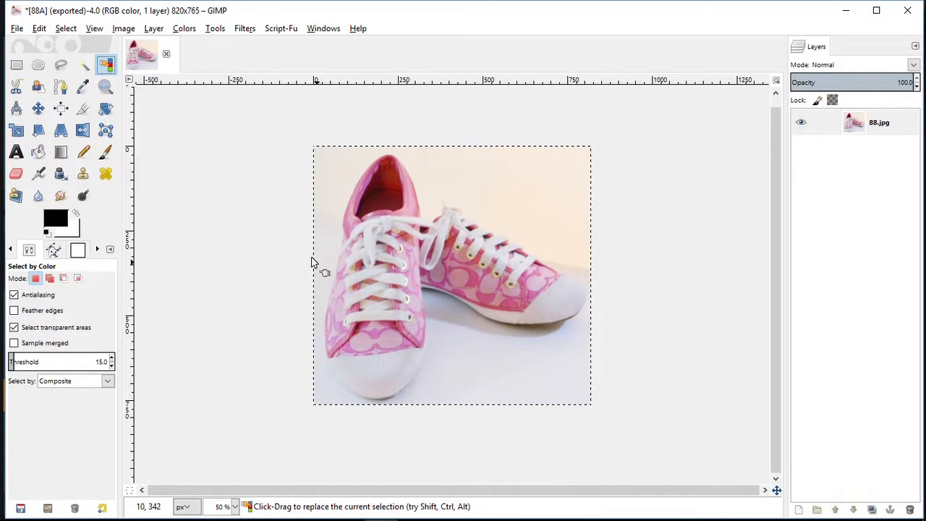
click(65, 28)
click(65, 60)
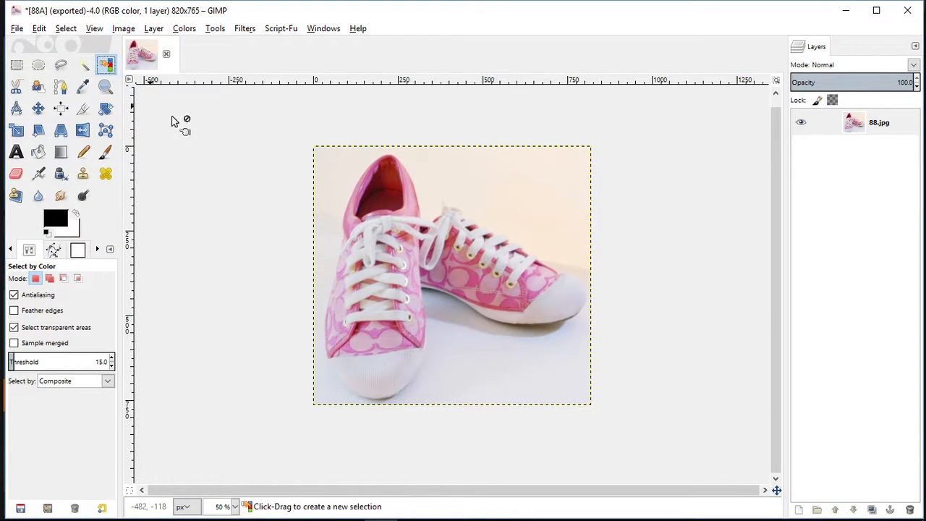
Step: Try selecting the cream backdrop above the right shoe by color, and undo the selection
scroll(222, 507, down, 1)
scroll(222, 507, up, 5)
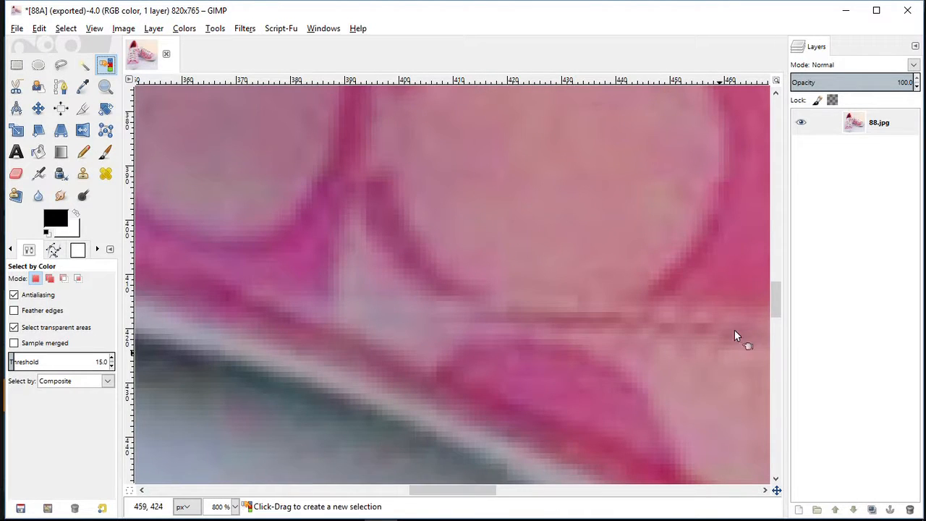
scroll(734, 330, up, 15)
drag(474, 491, 717, 489)
scroll(695, 427, down, 2)
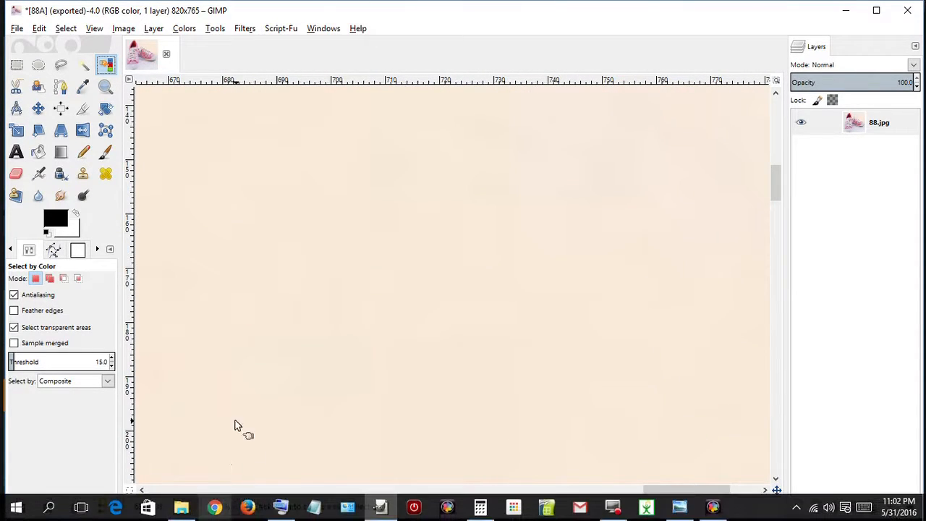
scroll(219, 507, down, 4)
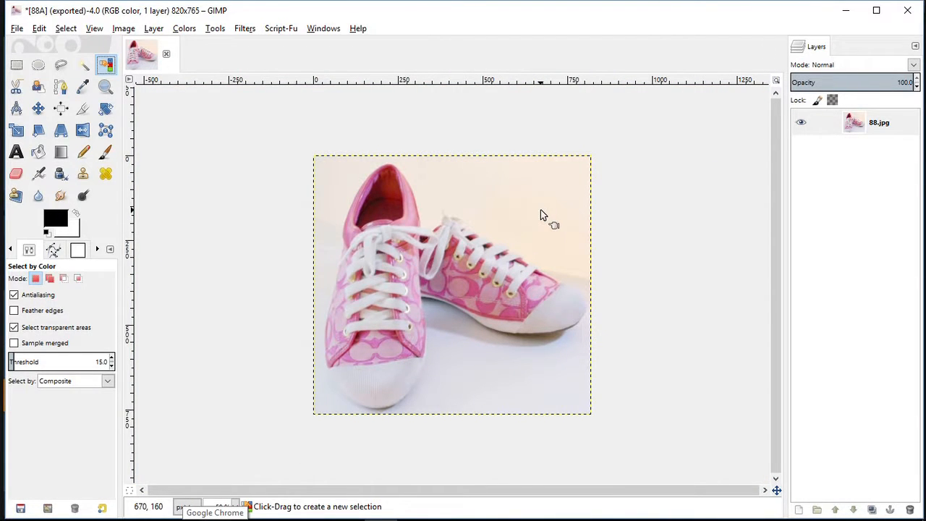
click(552, 231)
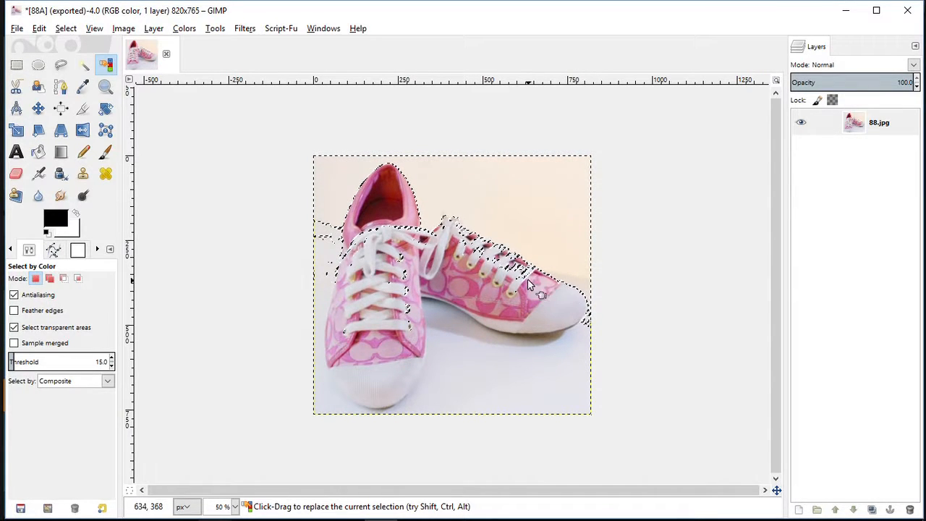
click(39, 28)
click(43, 44)
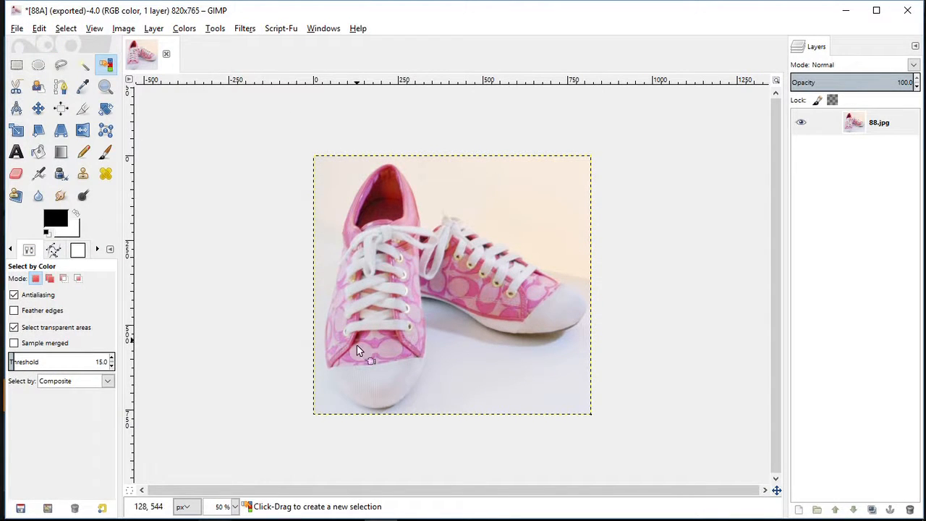
Step: Try selecting the pale floor beside the left shoe's toe by color, and undo the selection
click(322, 409)
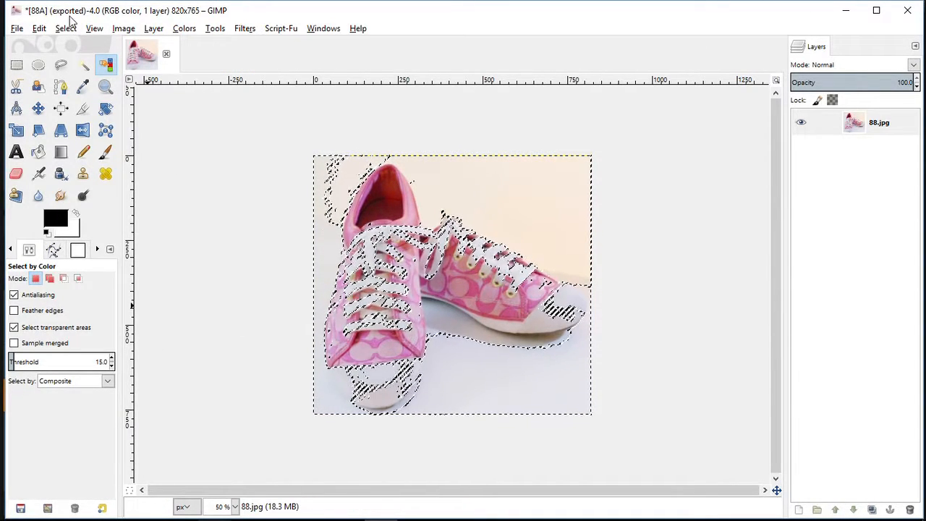
click(39, 29)
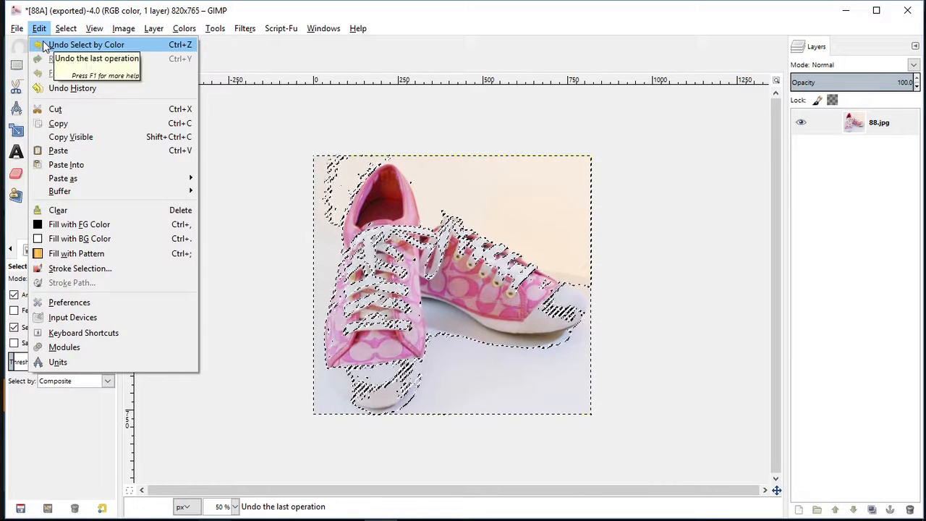
click(43, 44)
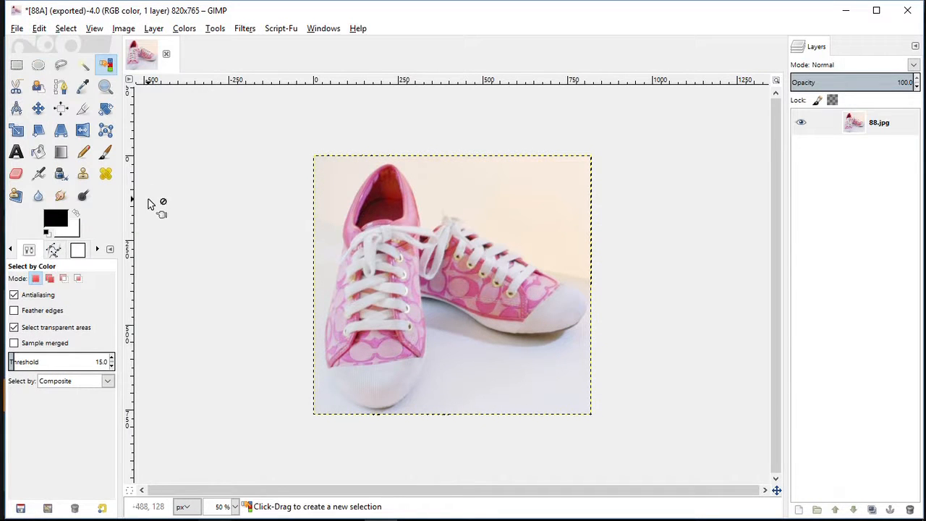
Step: Select the photo's upper-left background by color, then add the floor, shadow and upper backdrop tones in add-to-selection mode
click(325, 165)
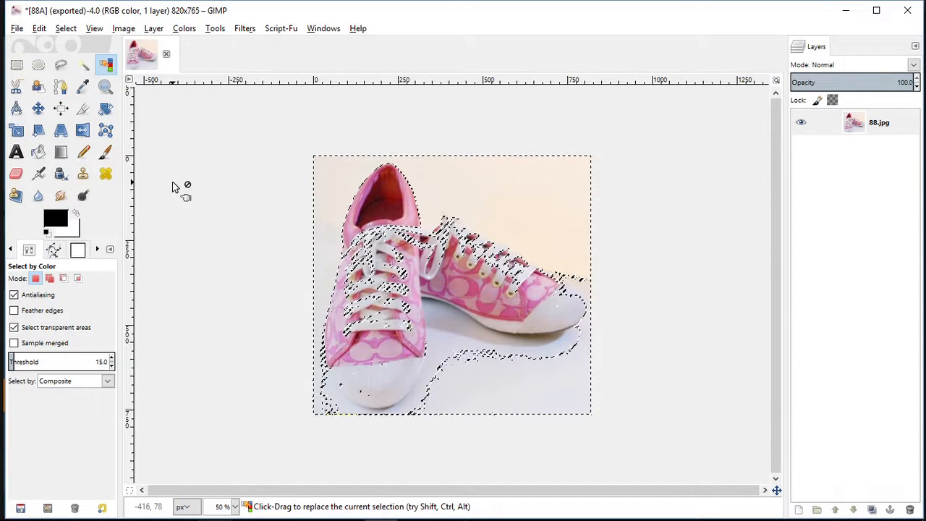
click(50, 279)
click(534, 394)
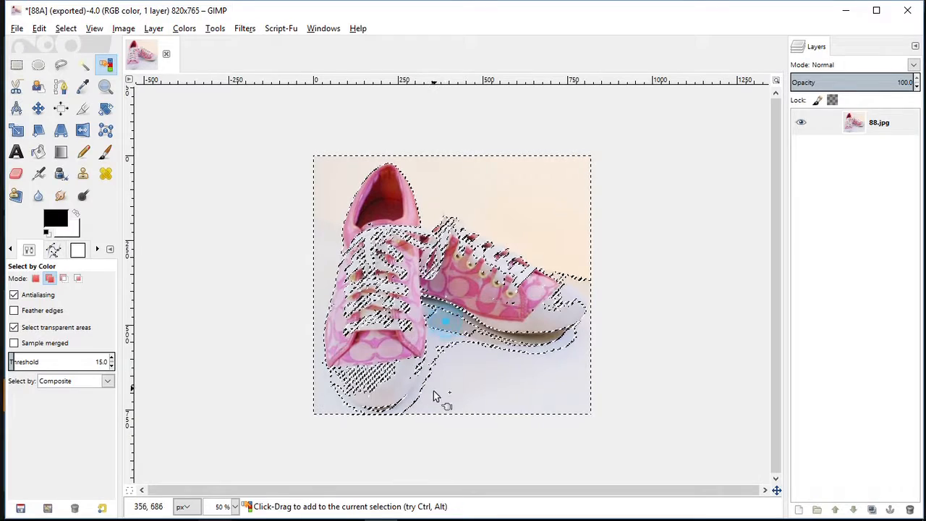
click(436, 340)
click(378, 400)
click(510, 217)
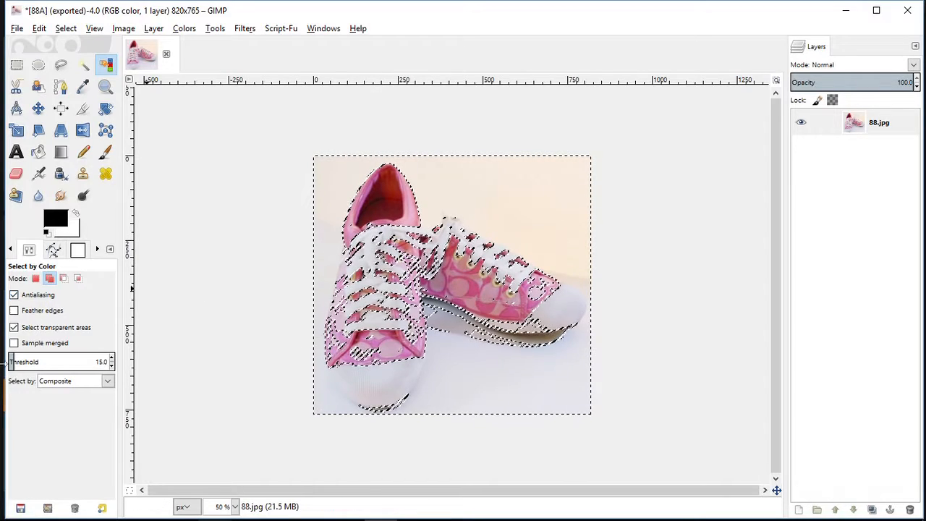
Step: Undo the latest color selection additions and clear the remaining selection
click(40, 28)
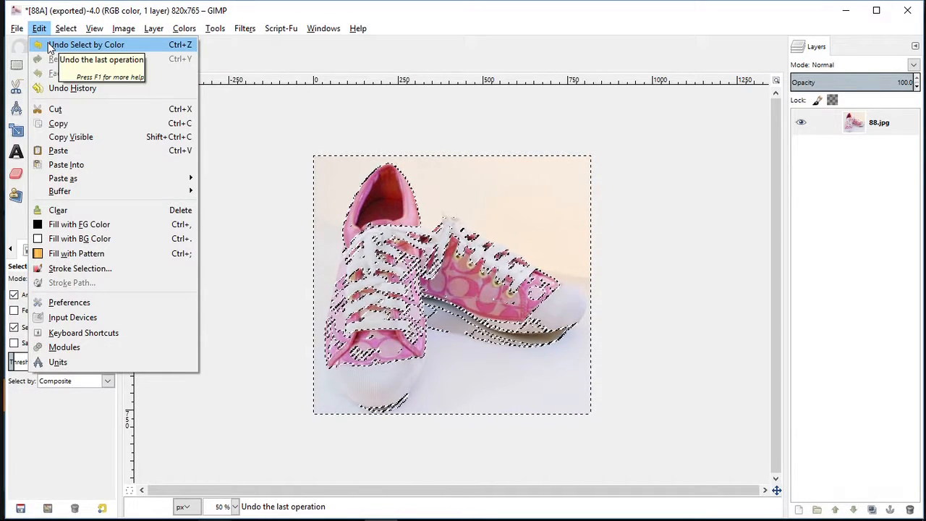
click(49, 44)
click(39, 28)
click(43, 41)
click(40, 29)
click(42, 41)
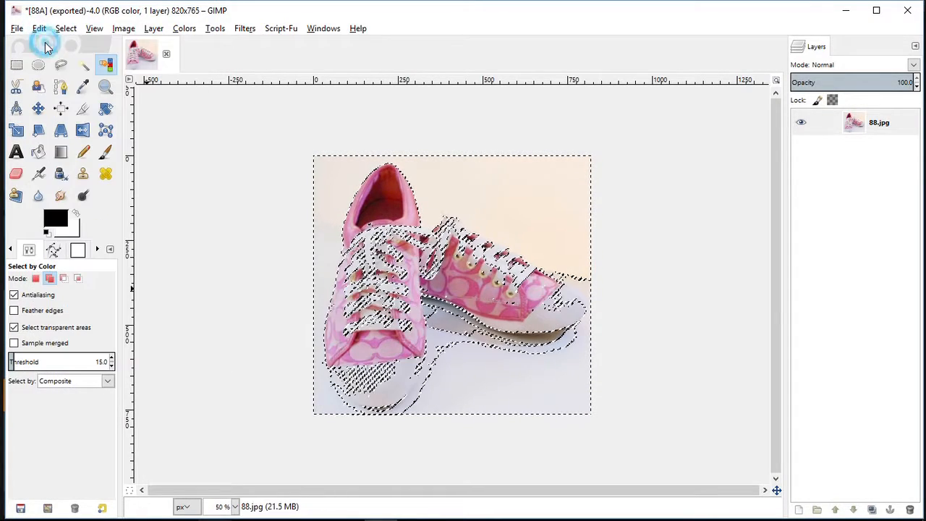
click(65, 28)
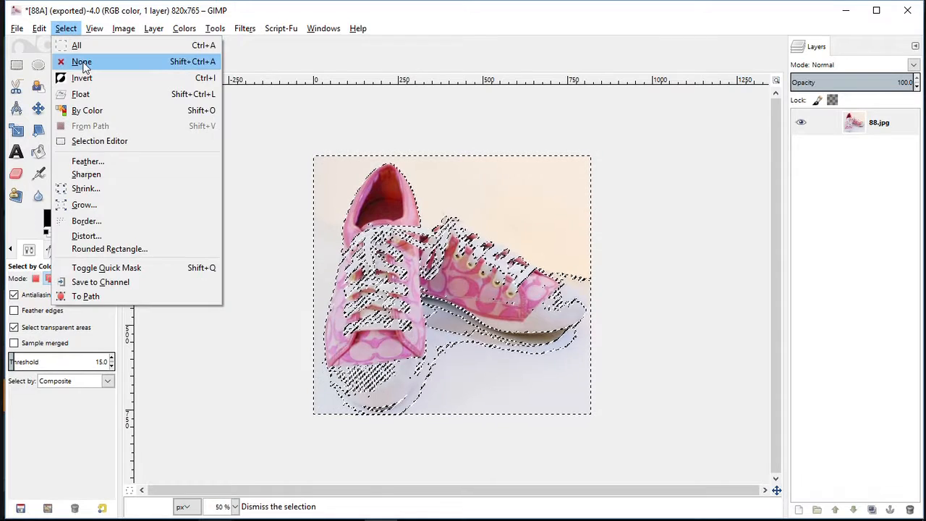
click(72, 60)
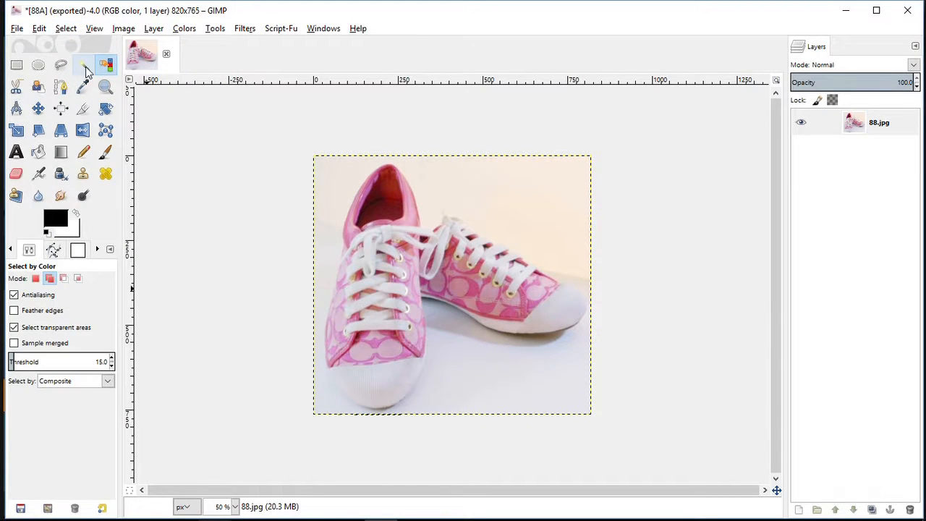
Step: Try Fuzzy Select at threshold 15 on two spots of the cream backdrop, clearing the selection after each
click(84, 65)
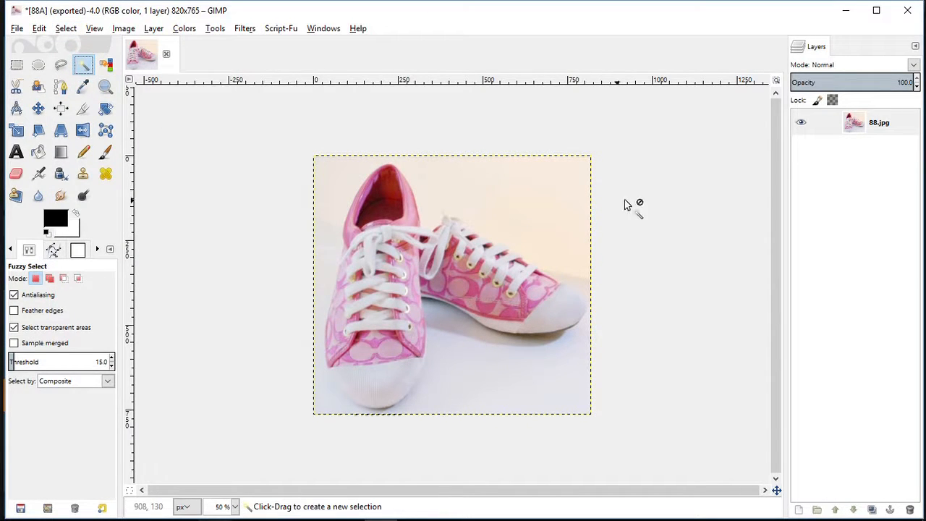
click(568, 248)
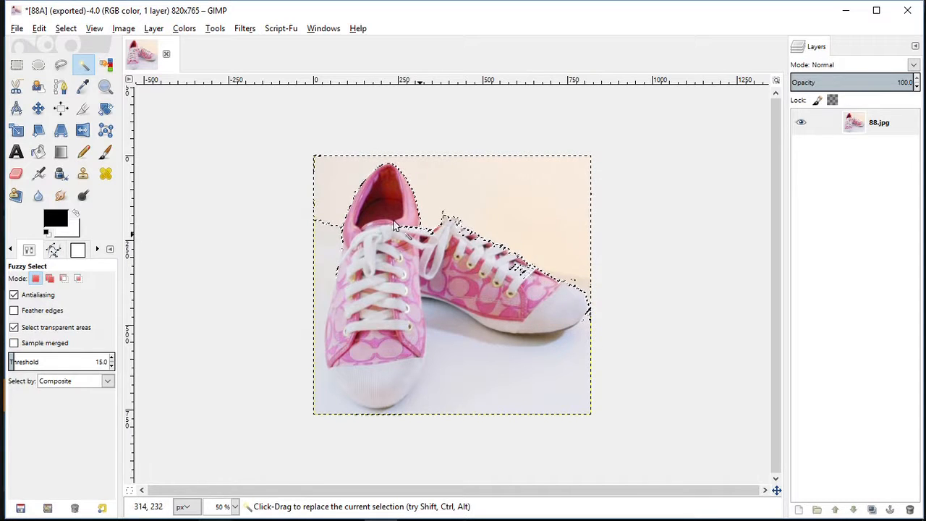
click(66, 28)
click(81, 63)
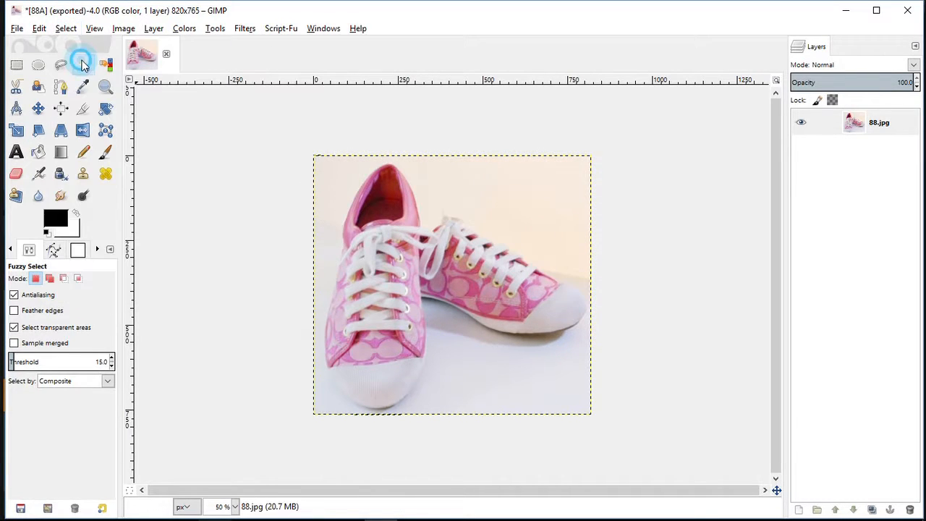
click(526, 185)
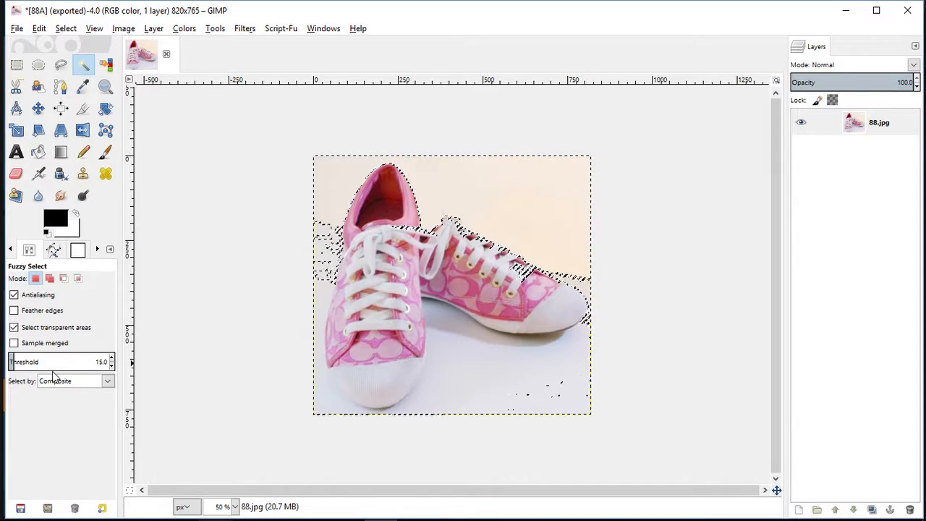
click(66, 29)
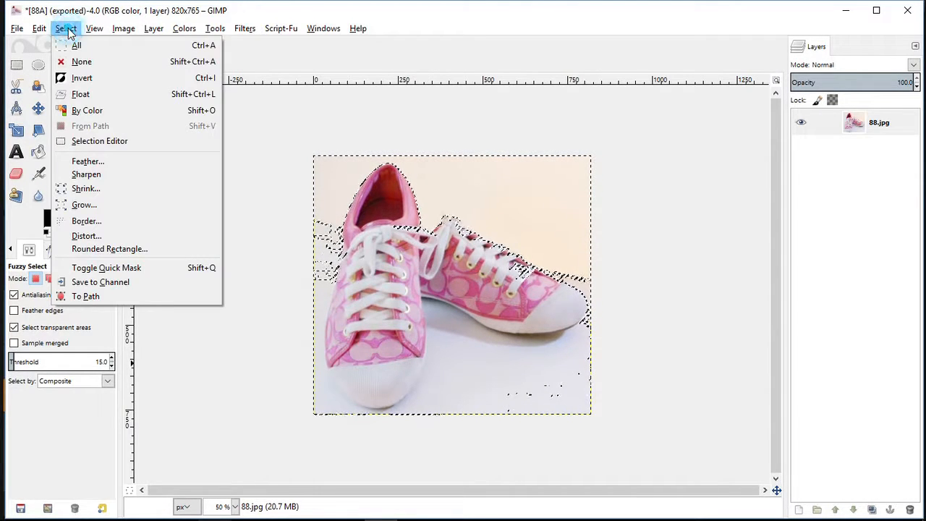
click(82, 60)
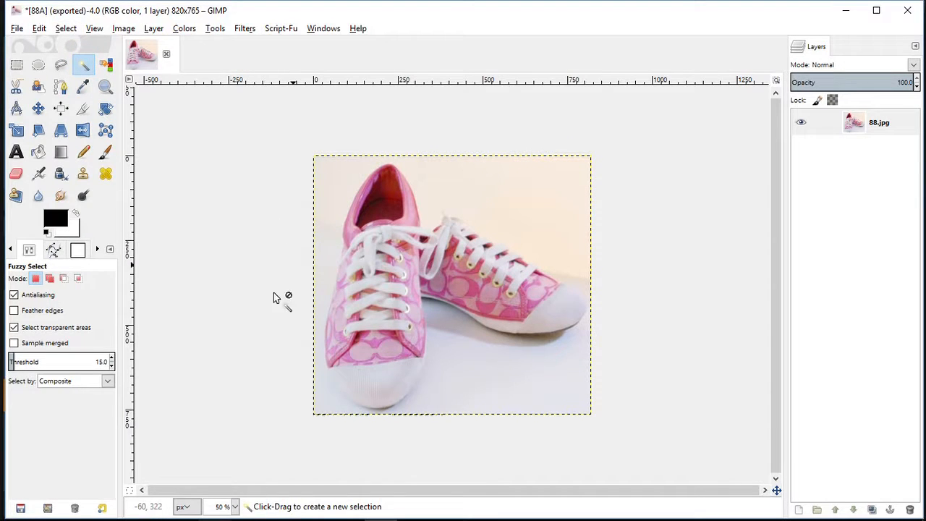
Step: Start a Free Select outline along the right shoe's upper edge, from the toe cap to the lowest laces
click(219, 506)
text(100)
key(Return)
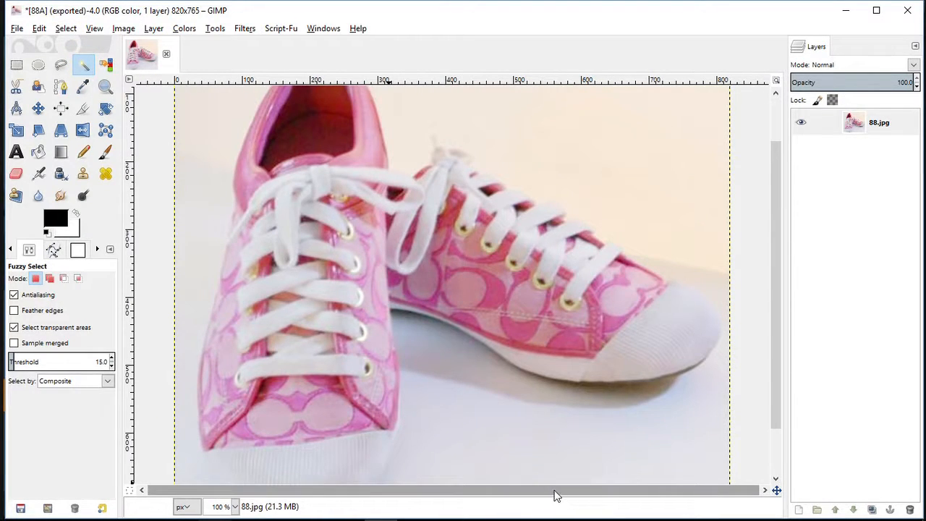
click(58, 65)
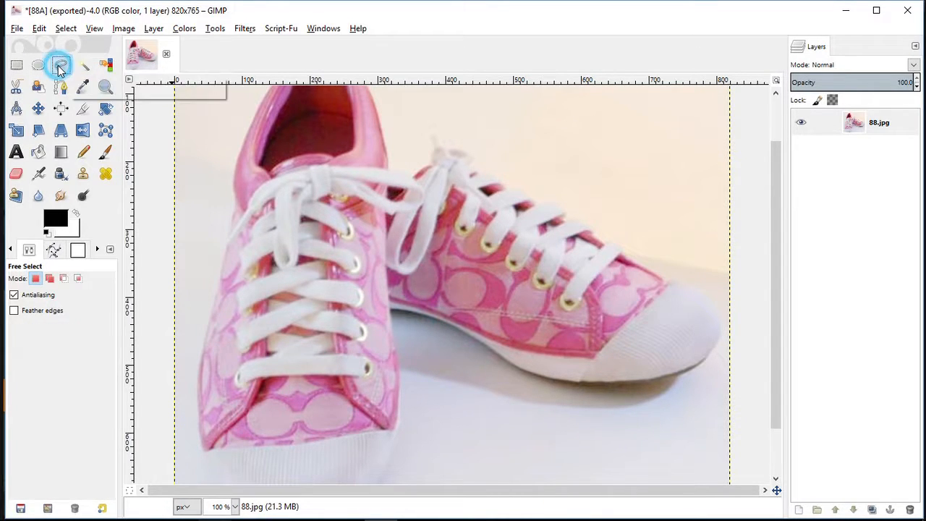
click(697, 296)
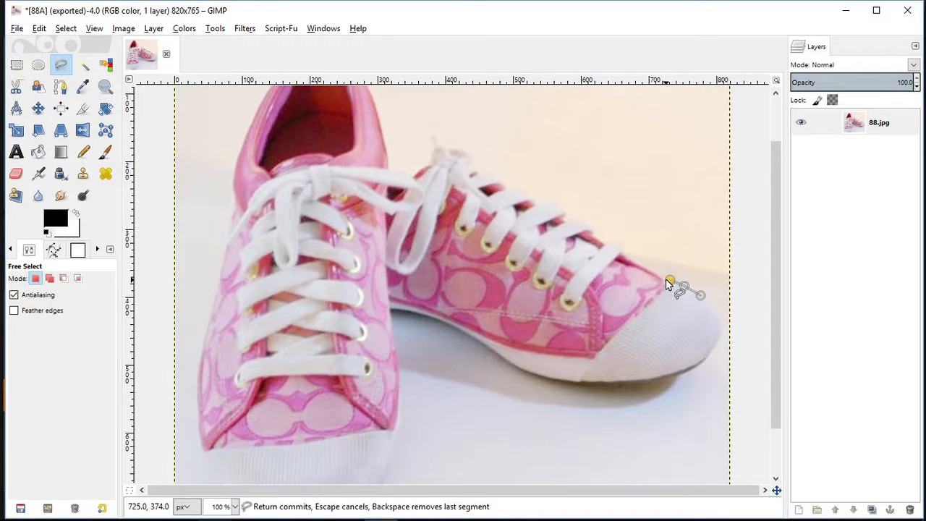
click(627, 257)
click(609, 245)
click(601, 242)
click(595, 235)
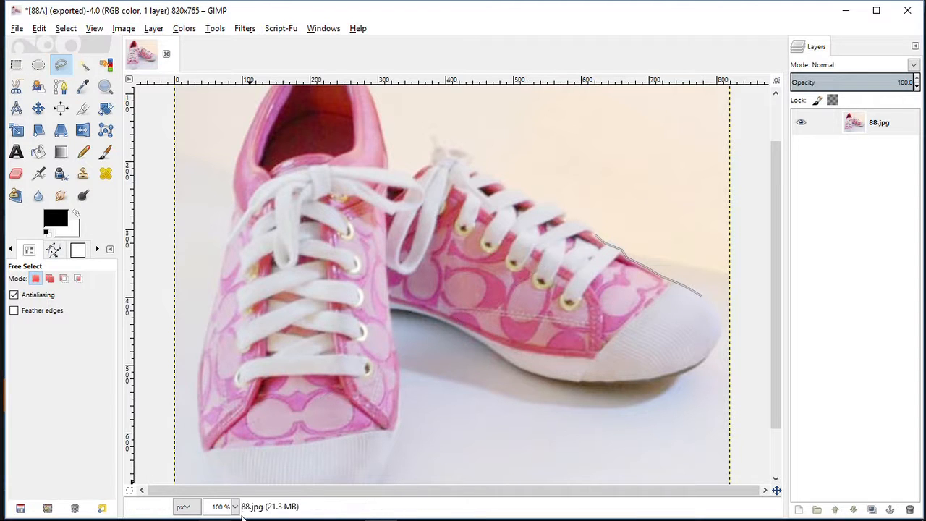
Step: Extend the free-select outline up the right shoe's top edge, following the contours of the laces
mouse_move(217, 510)
scroll(215, 506, up, 2)
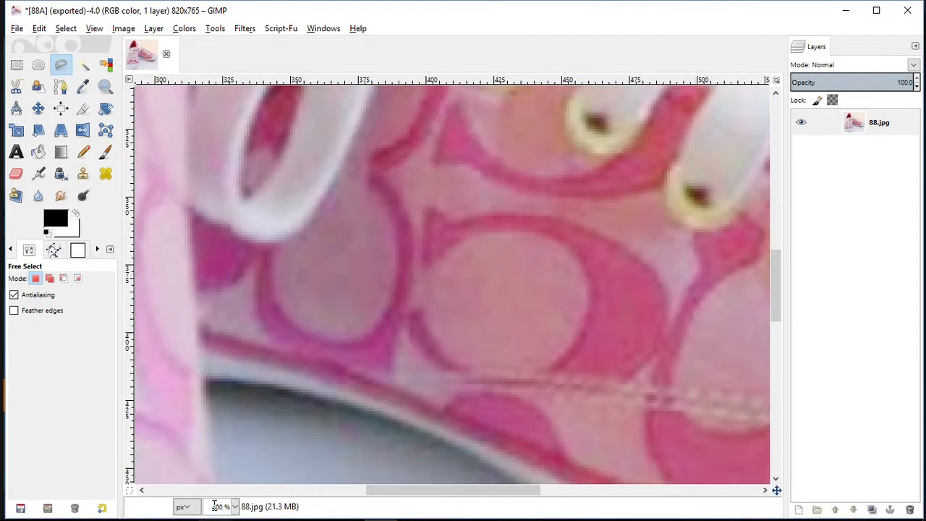
scroll(533, 396, up, 3)
scroll(535, 397, up, 3)
drag(499, 491, 569, 492)
scroll(627, 389, down, 3)
click(580, 373)
click(460, 326)
click(469, 292)
click(401, 246)
click(340, 258)
click(263, 195)
click(231, 195)
Step: Continue the outline past the right shoe's upper laces and around the bow and its protruding lace tip
drag(525, 492, 451, 491)
scroll(450, 362, up, 2)
click(449, 248)
click(399, 231)
click(353, 205)
click(339, 199)
click(316, 141)
click(280, 133)
scroll(253, 130, up, 2)
scroll(229, 457, down, 1)
click(262, 338)
click(243, 323)
click(229, 323)
click(206, 280)
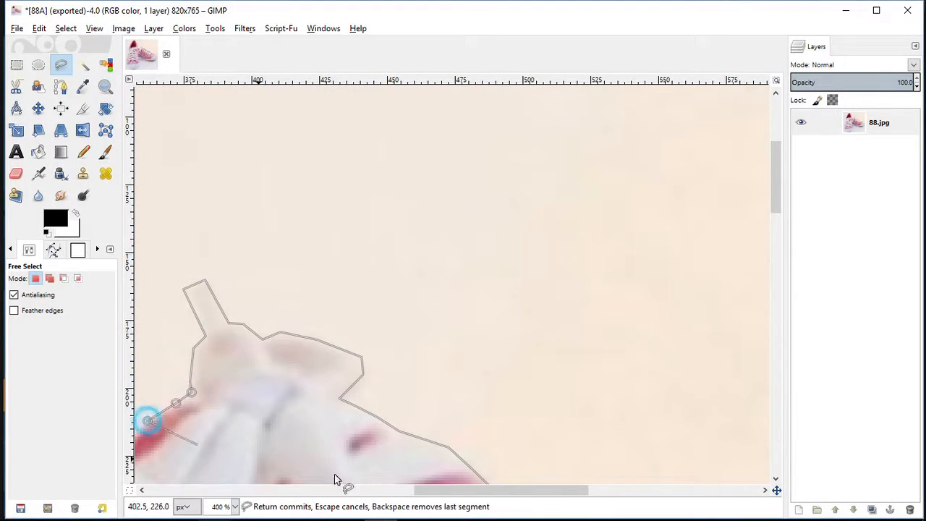
Step: Trace the outline up the inner side of the left shoe's heel and over its rounded top
scroll(347, 463, left, 3)
click(268, 422)
scroll(239, 238, up, 2)
click(196, 343)
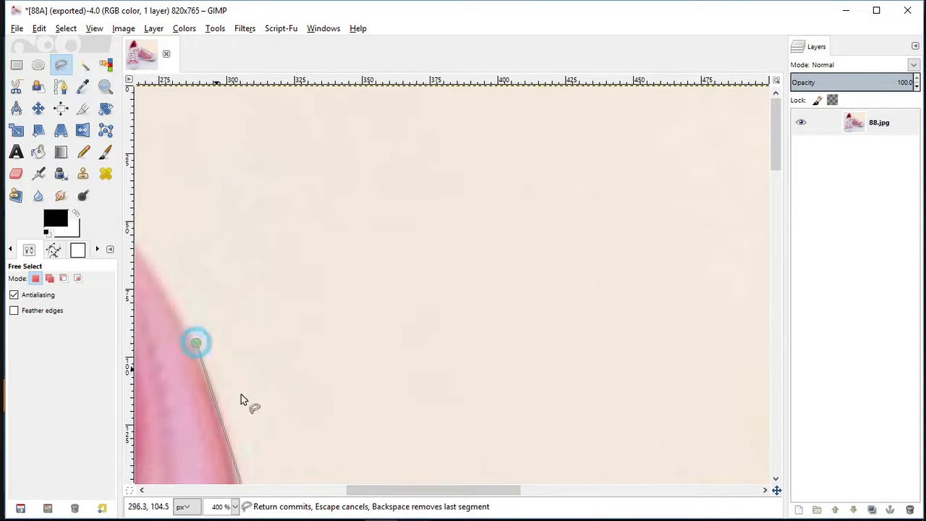
scroll(242, 400, left, 2)
click(248, 210)
click(193, 162)
drag(383, 491, 321, 491)
click(403, 156)
click(385, 155)
click(370, 152)
scroll(196, 311, down, 2)
scroll(196, 311, left, 2)
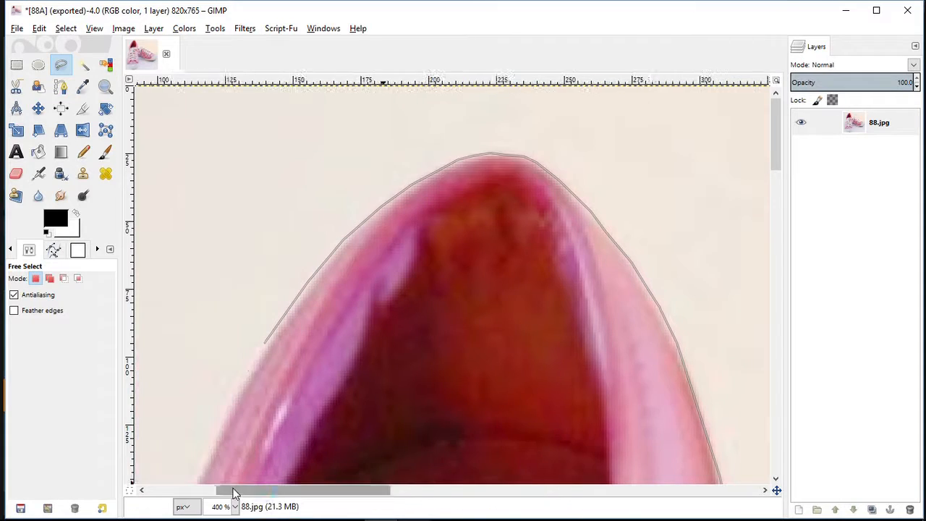
Step: Carry the outline down the outer edge of the left shoe, from the heel collar to beside the upper laces
click(217, 322)
scroll(166, 434, down, 2)
scroll(261, 239, left, 2)
click(265, 228)
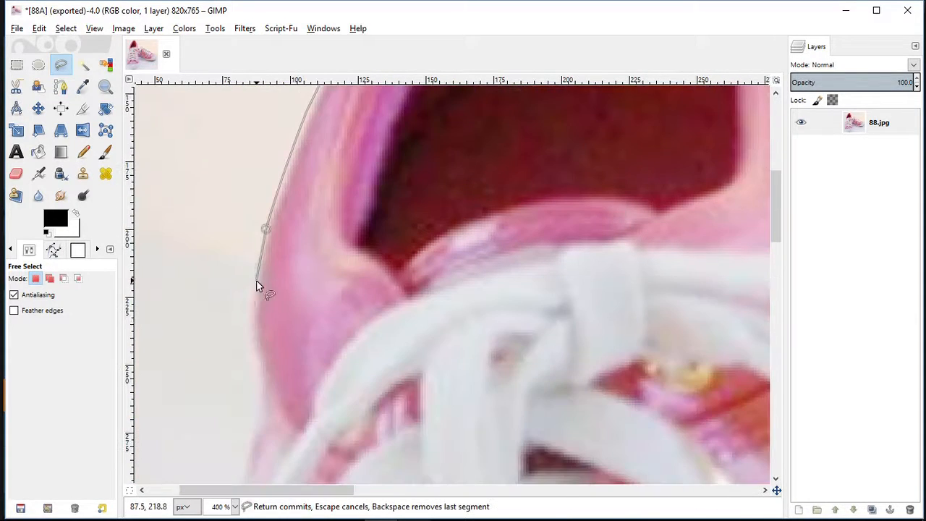
click(253, 422)
click(248, 438)
scroll(248, 439, down, 1)
click(235, 416)
click(226, 447)
scroll(226, 447, down, 1)
click(200, 459)
Step: Continue the outline beside the left shoe's lower laces, moving the points placed inside the shoe onto its outer edge
scroll(200, 459, down, 2)
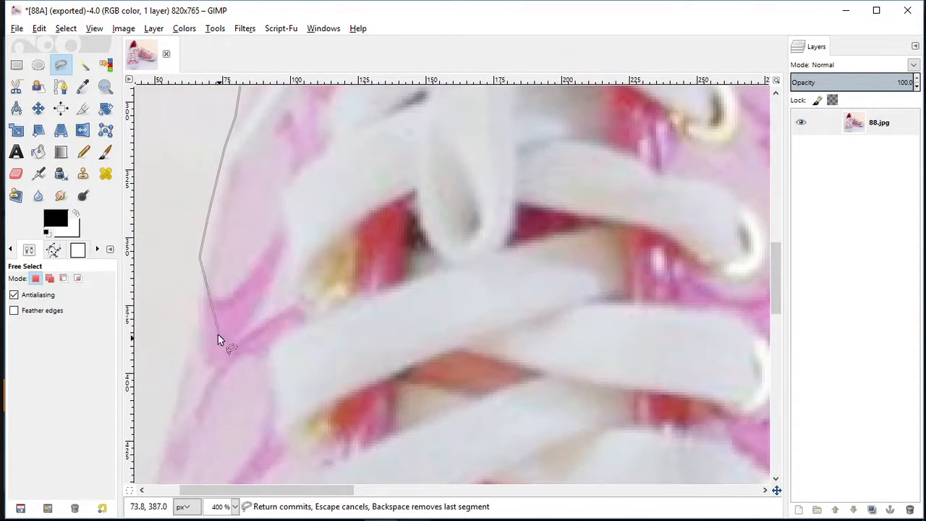
scroll(154, 433, down, 2)
click(145, 409)
scroll(233, 388, down, 1)
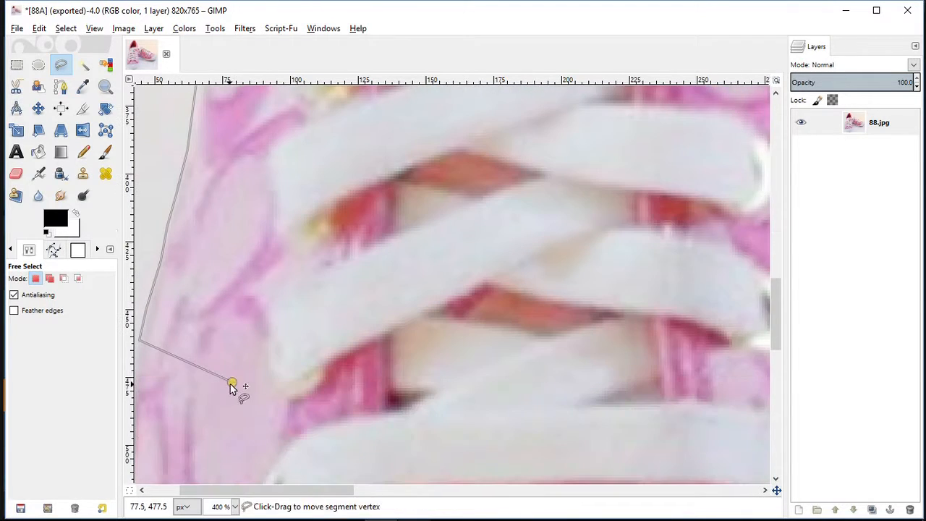
scroll(329, 385, left, 2)
drag(323, 382, 213, 418)
click(353, 452)
scroll(353, 452, down, 1)
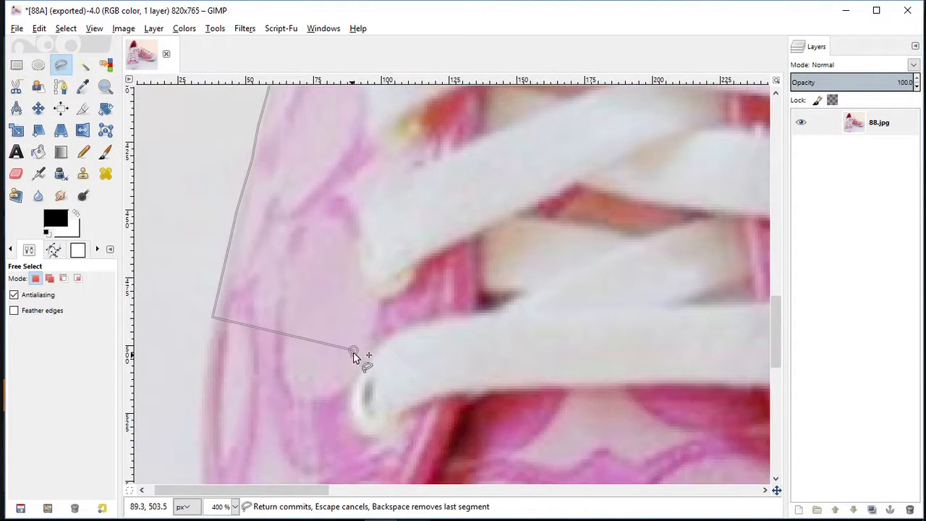
drag(353, 353, 202, 374)
Step: Continue the outline down the outer edge of the left shoe, from beside the lowest laces toward the toe cap
click(162, 408)
click(154, 444)
click(147, 472)
scroll(146, 472, down, 1)
click(149, 425)
drag(163, 309, 199, 337)
drag(154, 347, 197, 375)
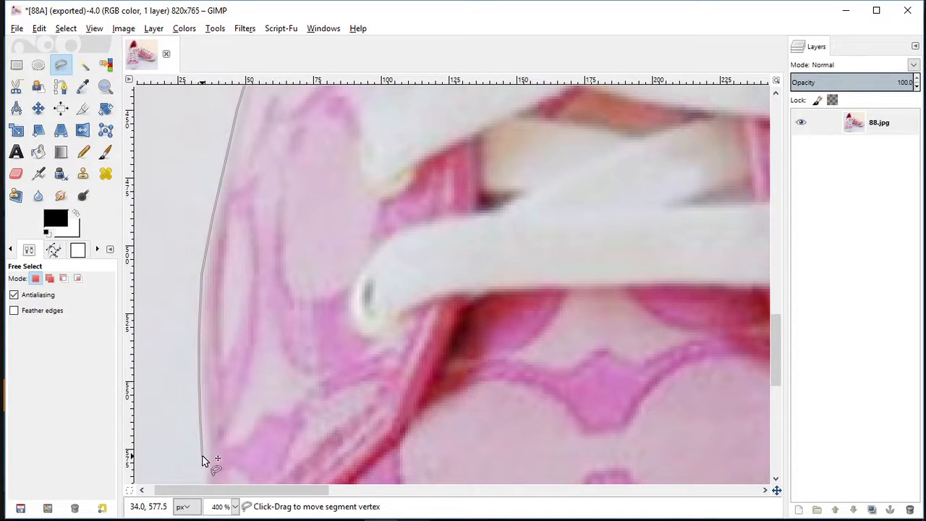
Step: Trace the outline around the left shoe's white toe cap, from its outer side to its inner side
scroll(212, 210, down, 3)
scroll(243, 333, down, 2)
click(337, 290)
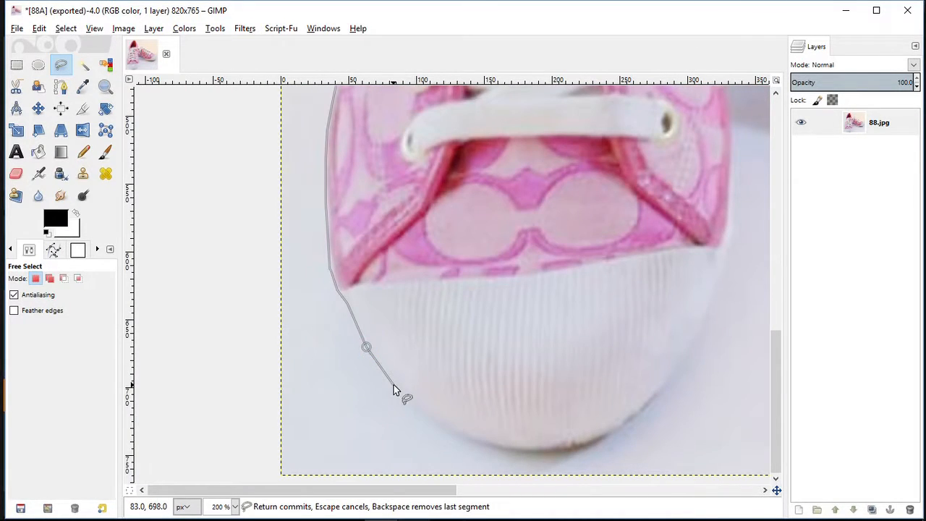
mouse_move(648, 402)
mouse_down()
mouse_move(704, 320)
mouse_move(722, 273)
mouse_up()
Step: Carry the outline up the inner edge of the left shoe to where it meets the right shoe's sole
click(730, 150)
scroll(731, 219, up, 1)
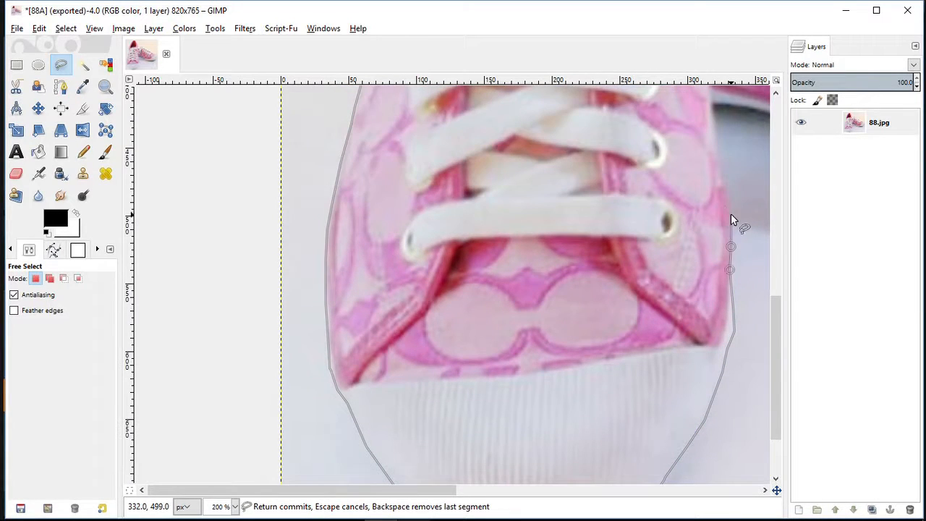
scroll(640, 220, up, 1)
scroll(498, 183, right, 3)
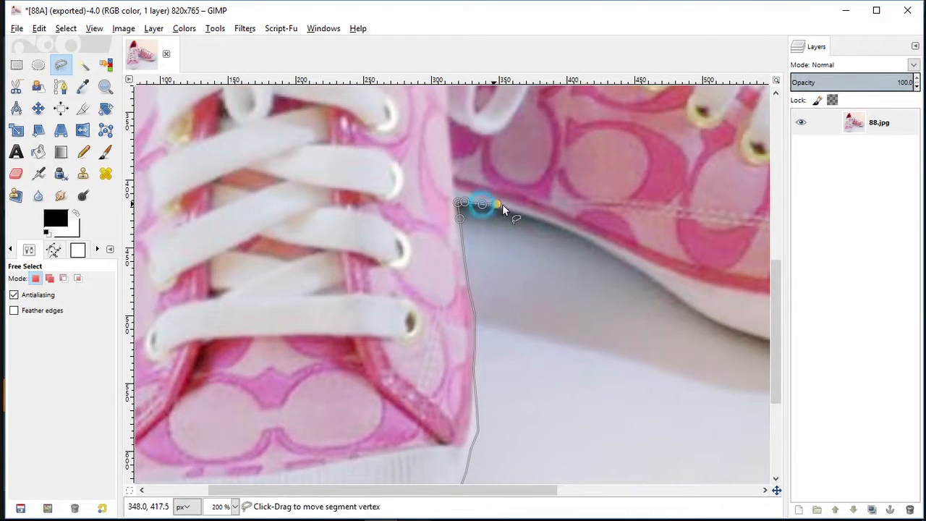
Step: Trace the outline along the underside of the right shoe's sole, from the left shoe to below the toe cap
mouse_move(496, 208)
mouse_down()
mouse_move(611, 253)
mouse_move(665, 288)
mouse_up()
click(722, 324)
scroll(722, 324, right, 3)
click(528, 337)
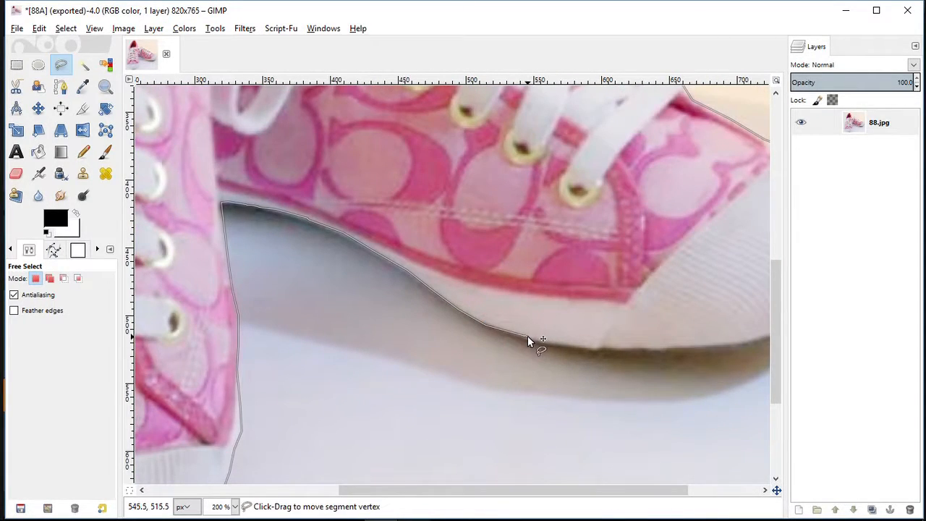
click(235, 507)
click(223, 414)
click(762, 412)
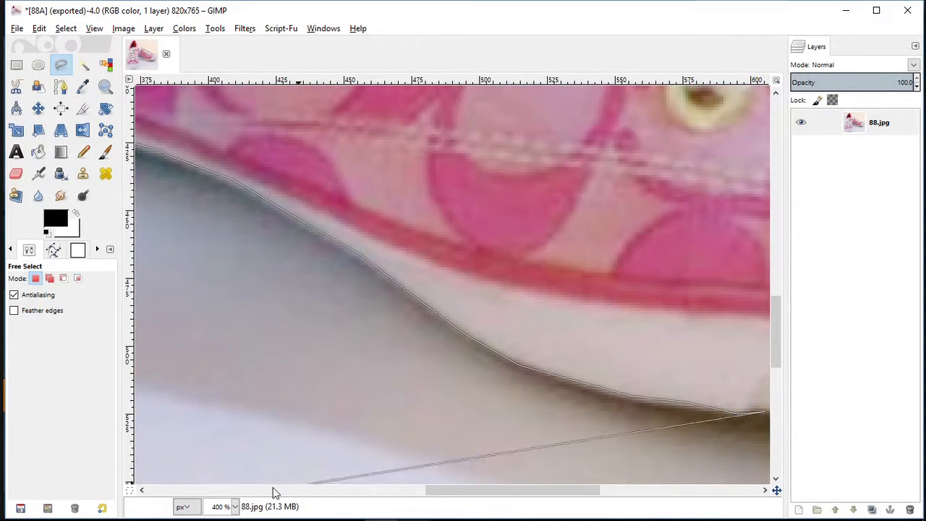
click(235, 507)
click(223, 445)
click(624, 315)
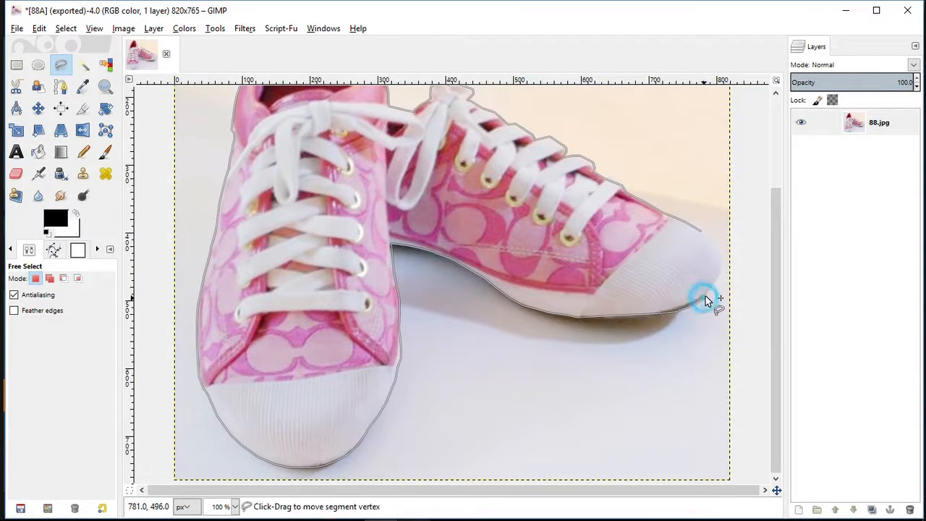
Step: Continue the outline around the tip of the right shoe's toe and close it at its starting point
click(675, 311)
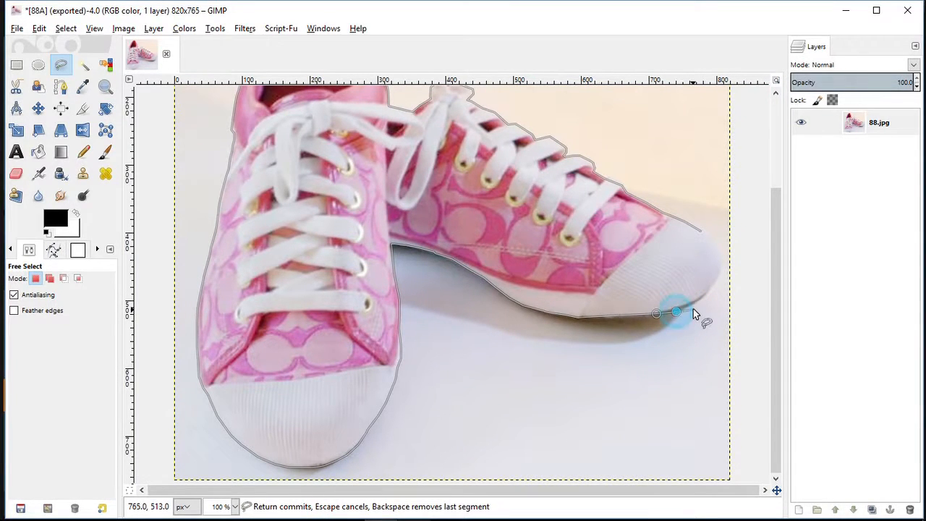
click(694, 304)
click(703, 298)
click(709, 290)
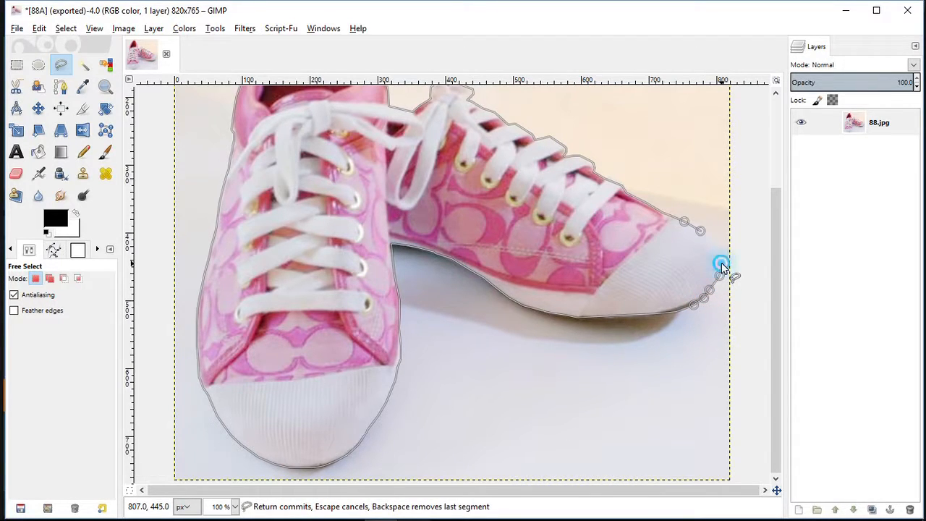
click(719, 252)
click(713, 242)
click(701, 233)
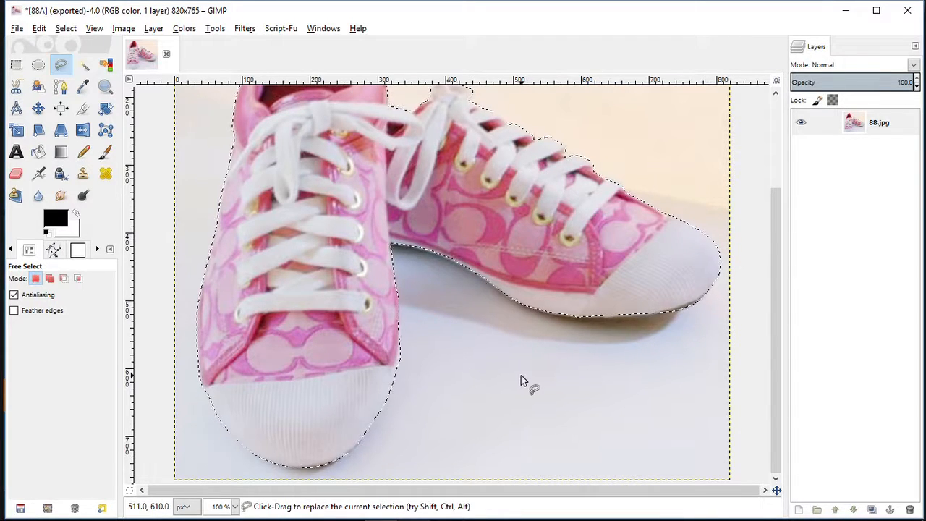
Step: Try clearing the contents of the shoe selection, and undo the clearing
scroll(219, 503, down, 1)
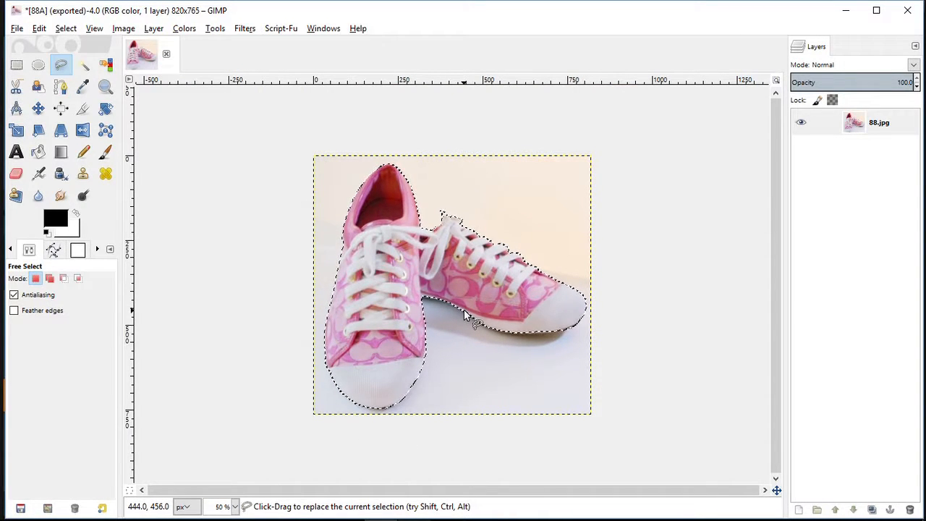
key(Delete)
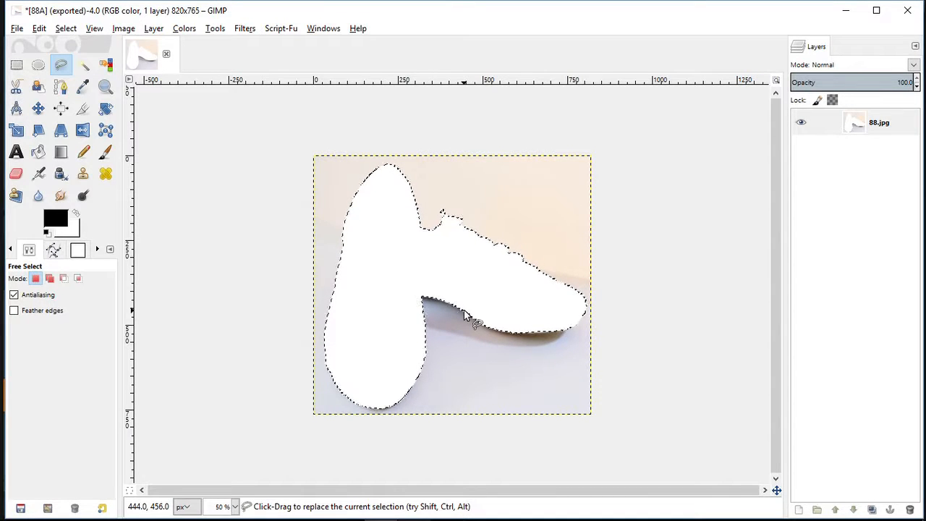
key(ctrl)
key(ctrl+z)
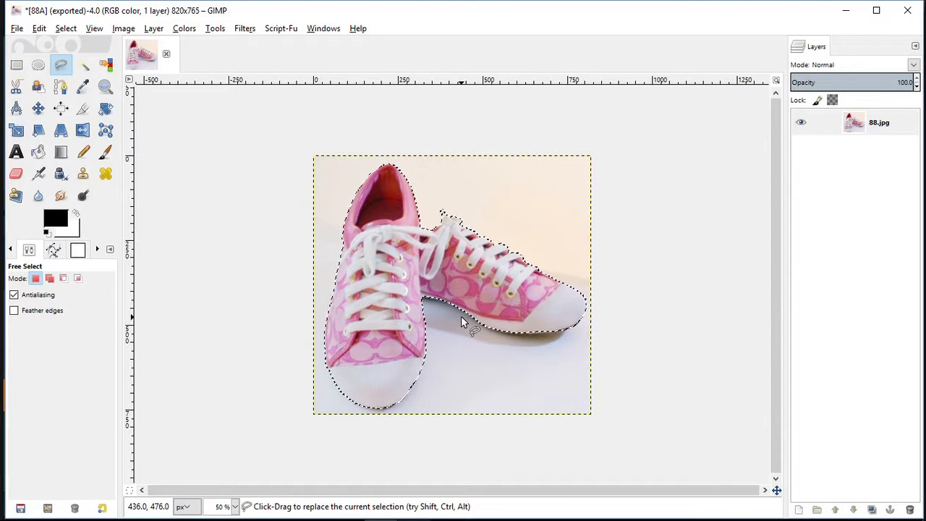
Step: Invert the selection to clear the background around the shoes to white, and deselect everything
click(66, 29)
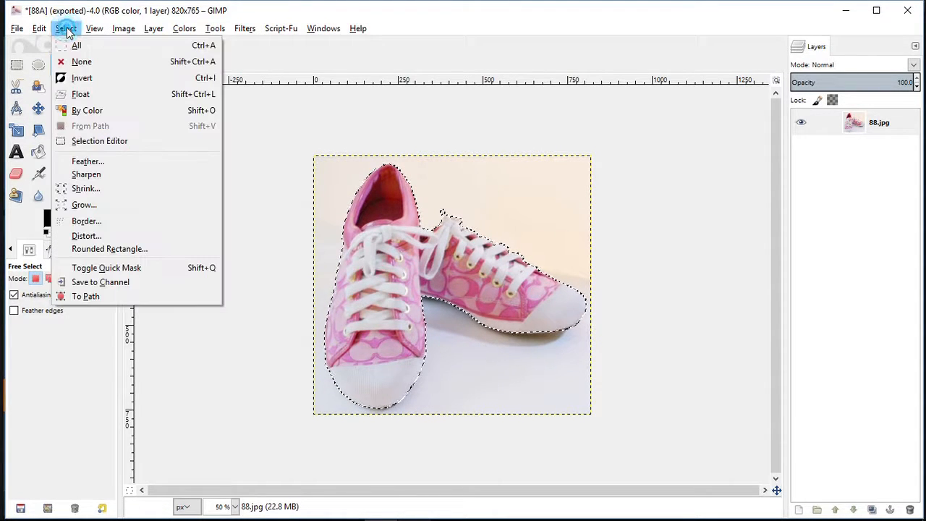
click(75, 79)
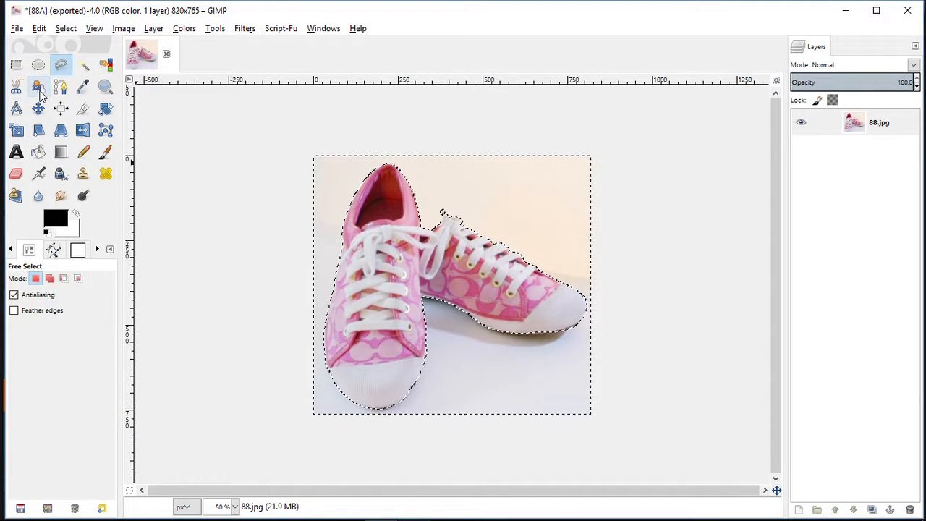
key(Delete)
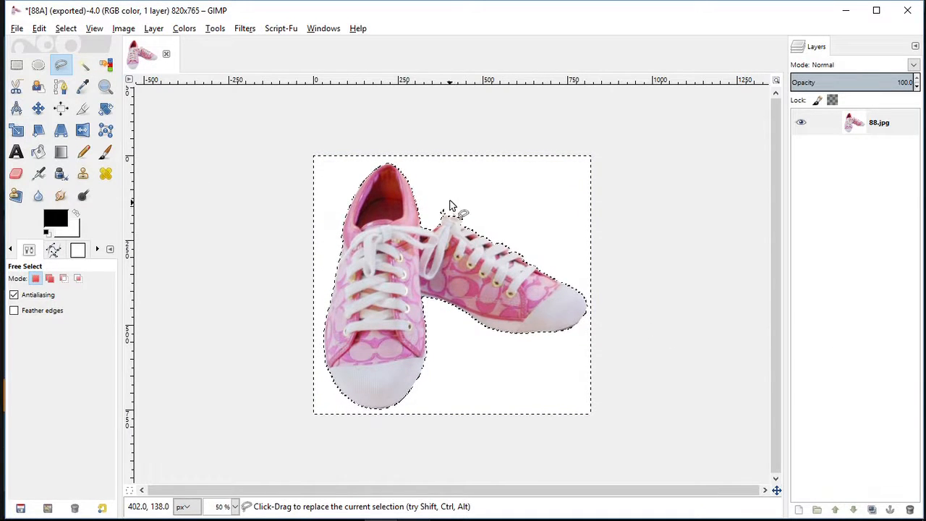
click(64, 29)
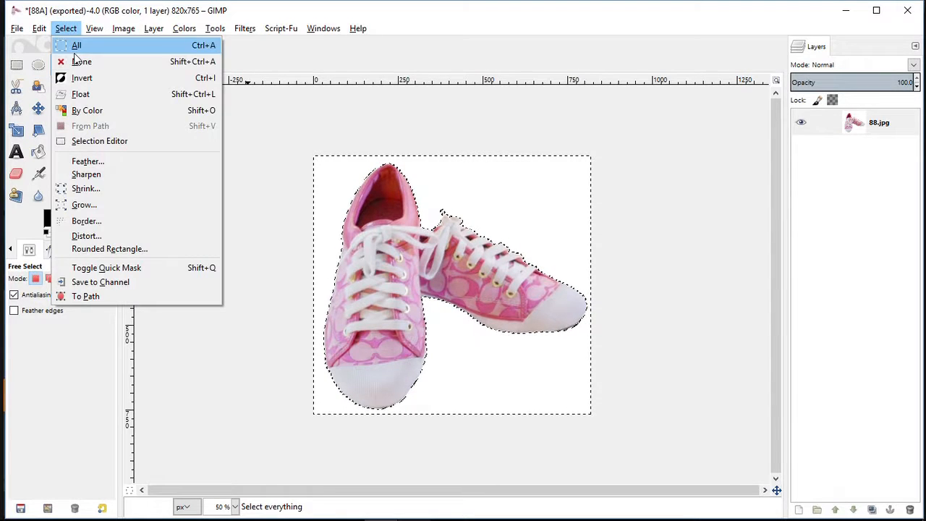
click(78, 61)
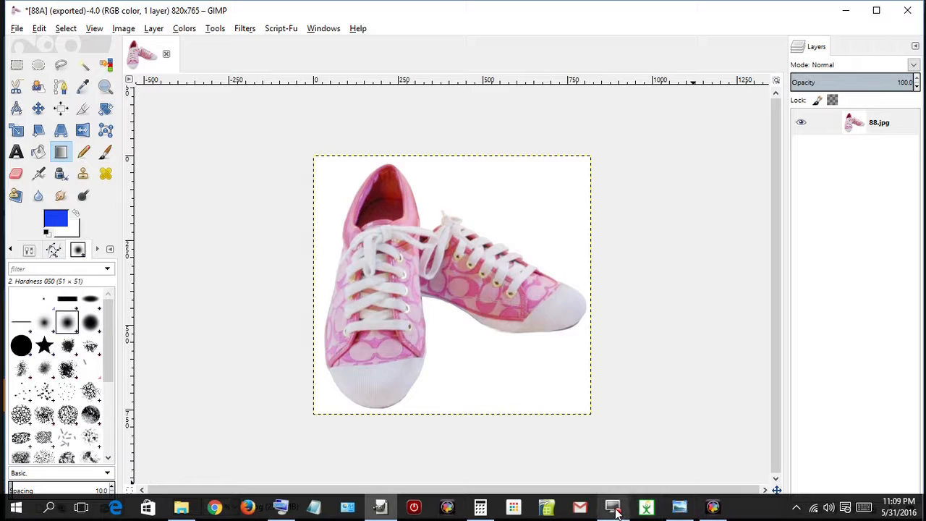
Step: Export the shoe image as 88AA.jpg in the ipp folder, with JPEG quality 100
click(16, 29)
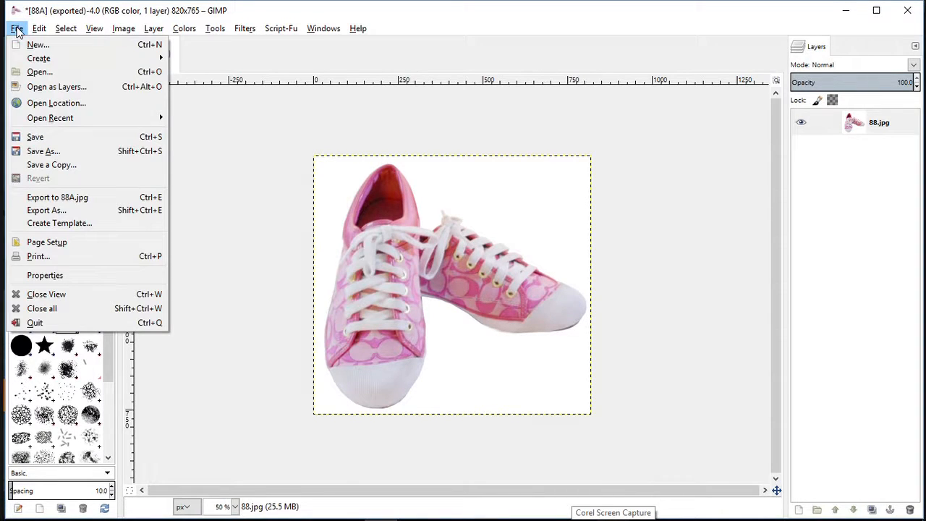
click(50, 211)
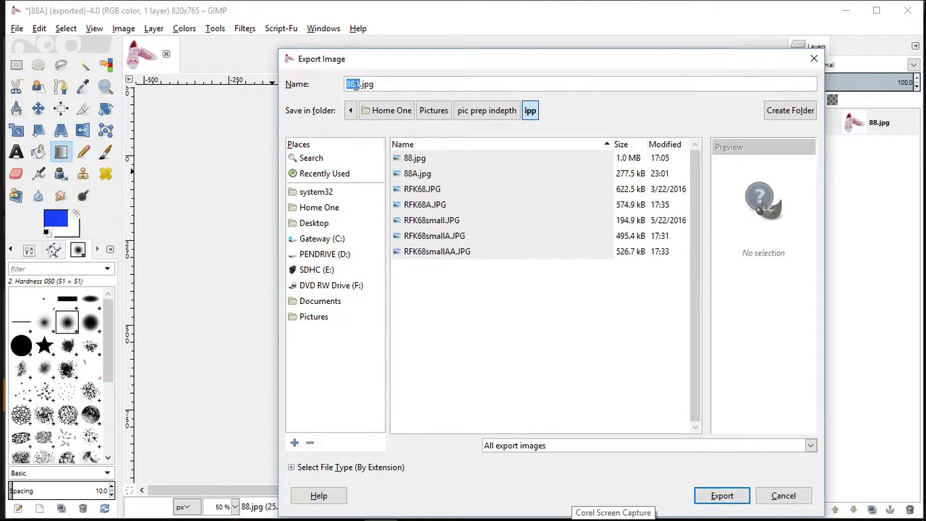
click(356, 84)
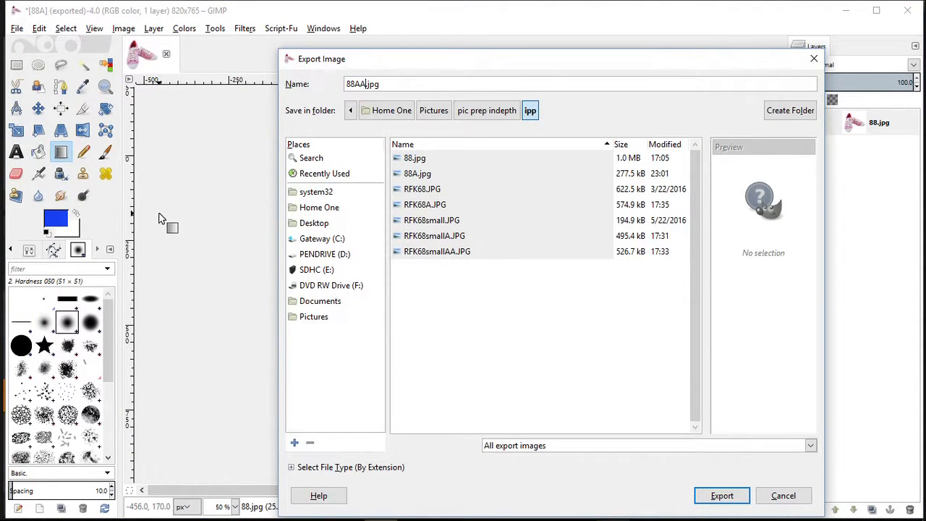
key(Return)
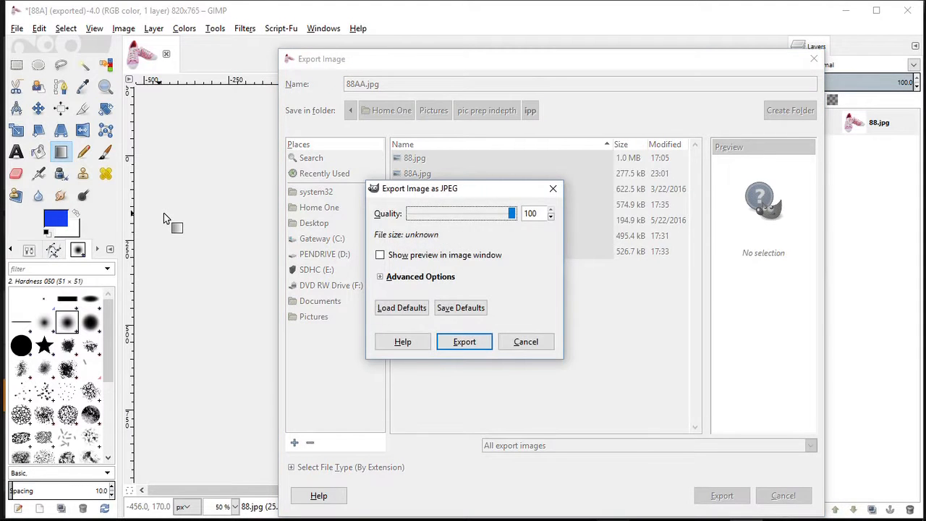
key(Return)
Step: Switch to File Explorer to view the exported pictures in the ipp folder
mouse_move(192, 514)
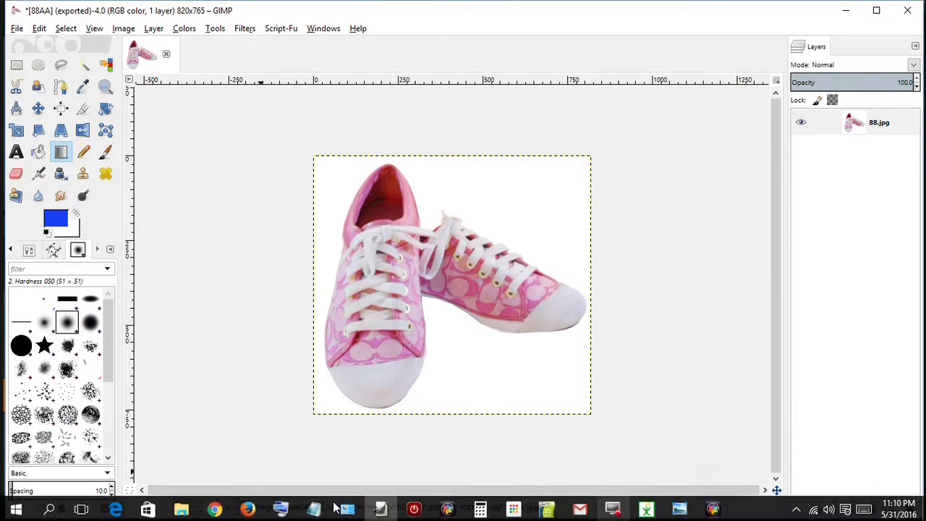
click(192, 512)
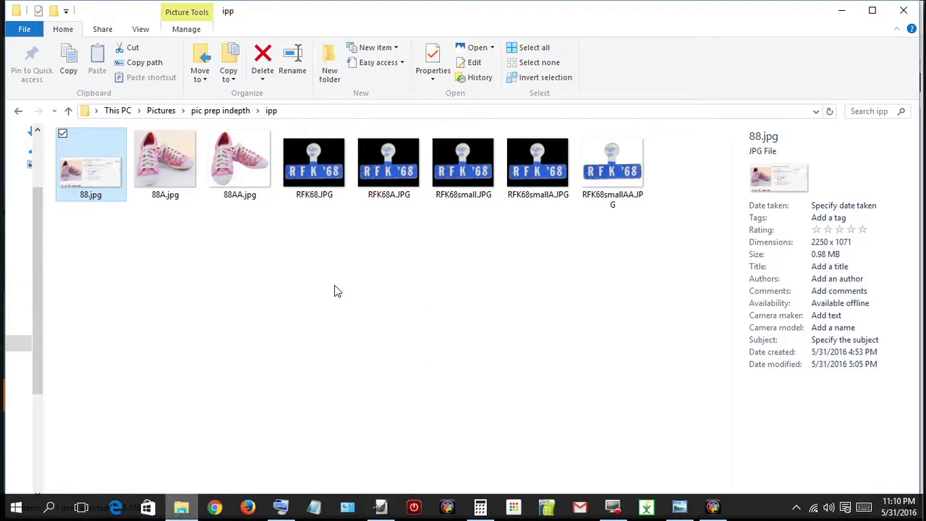